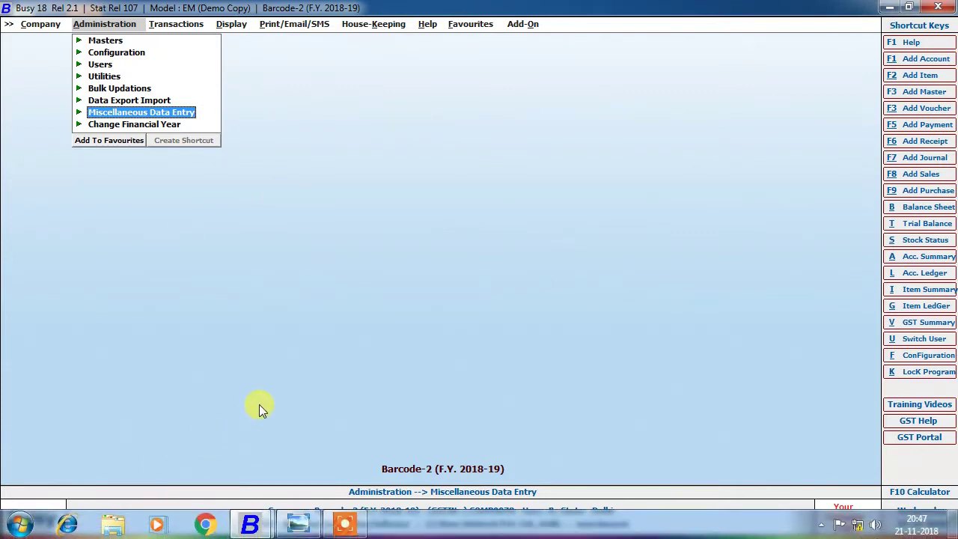
Search 'EX' from the Start menu and launch Microsoft Office Excel 2007 with a blank Book1.
key(super)
text(EX)
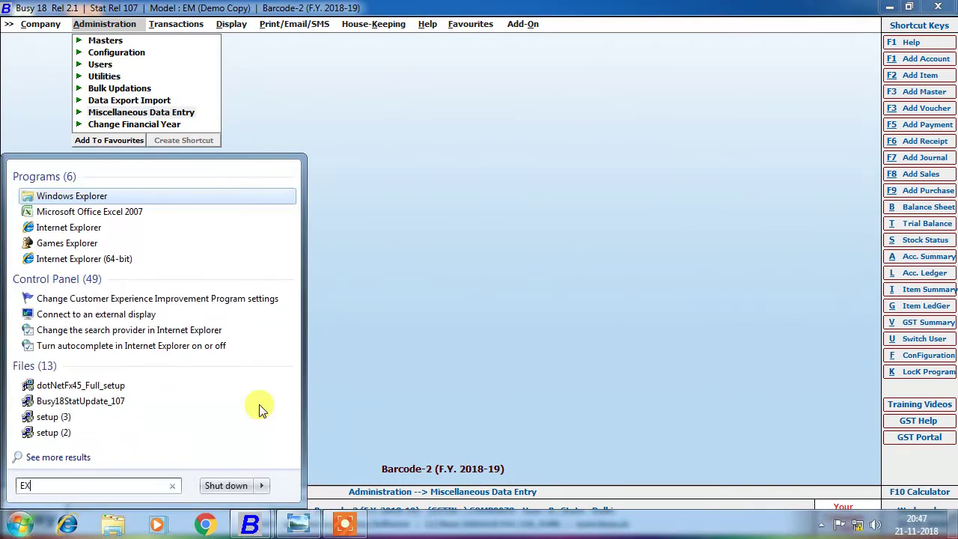
key(Down)
key(Return)
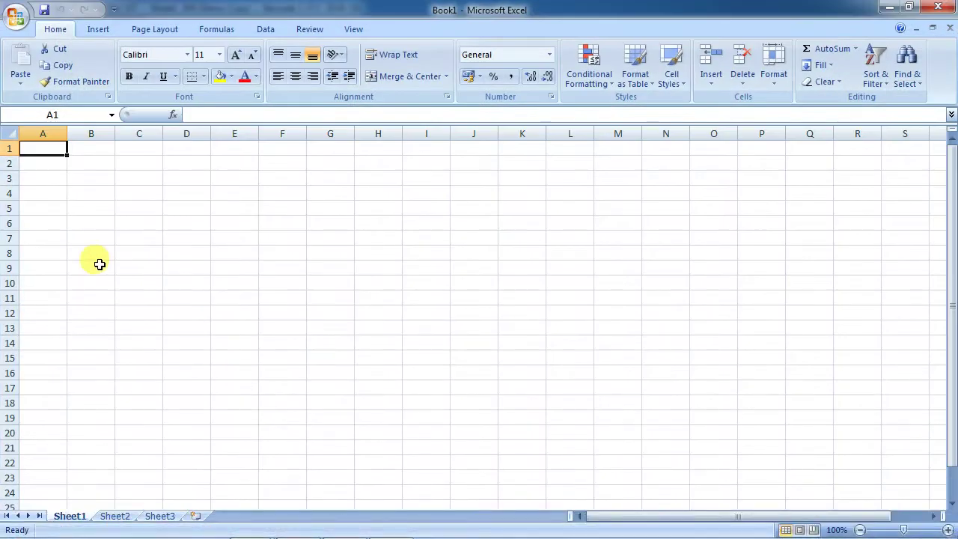
Enter the party names MR.A in B5 and MR. B in K5.
click(74, 203)
text(MR.A)
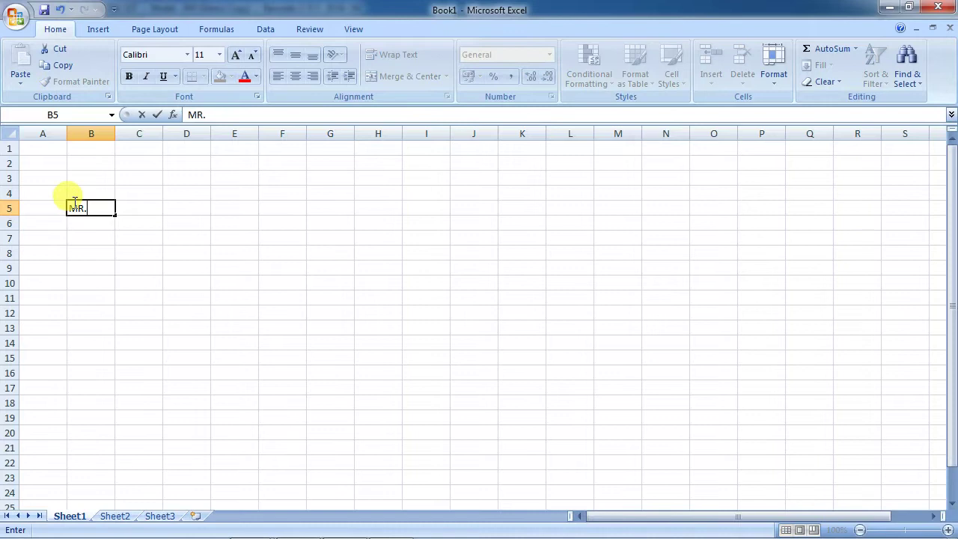
key(Return)
key(Up)
key(Right)
key(Right)
key(Right)
key(Right)
key(Right)
key(Right)
key(Right)
key(Right)
key(Right)
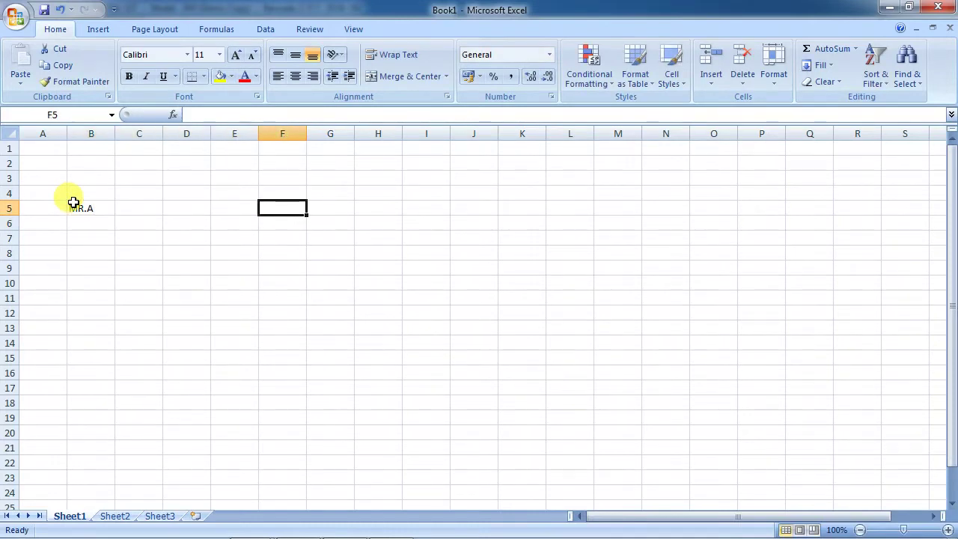
text(MR.)
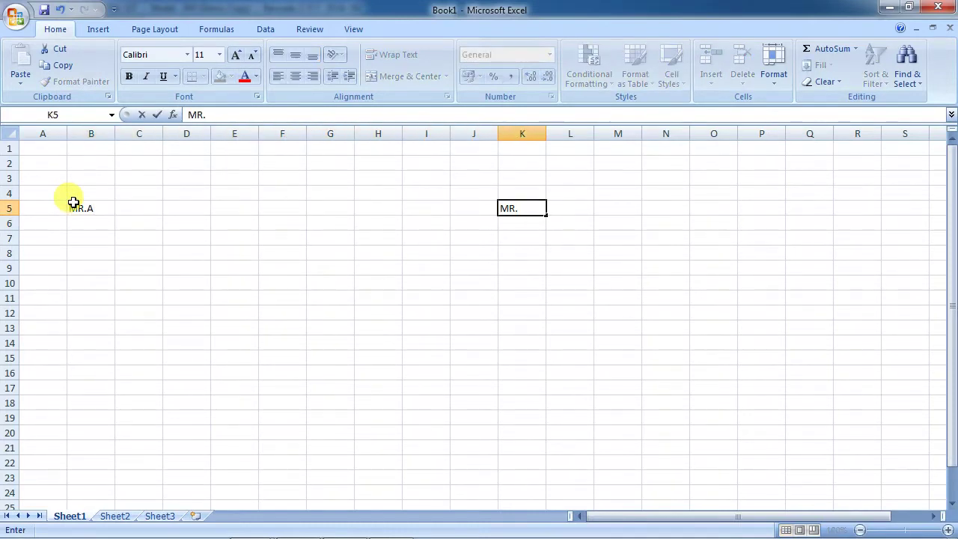
text( B)
key(Return)
Fill J6:L6 with date 01-04-2018, amount 120000 and payment mode chq.
key(Left)
key(Down)
key(Up)
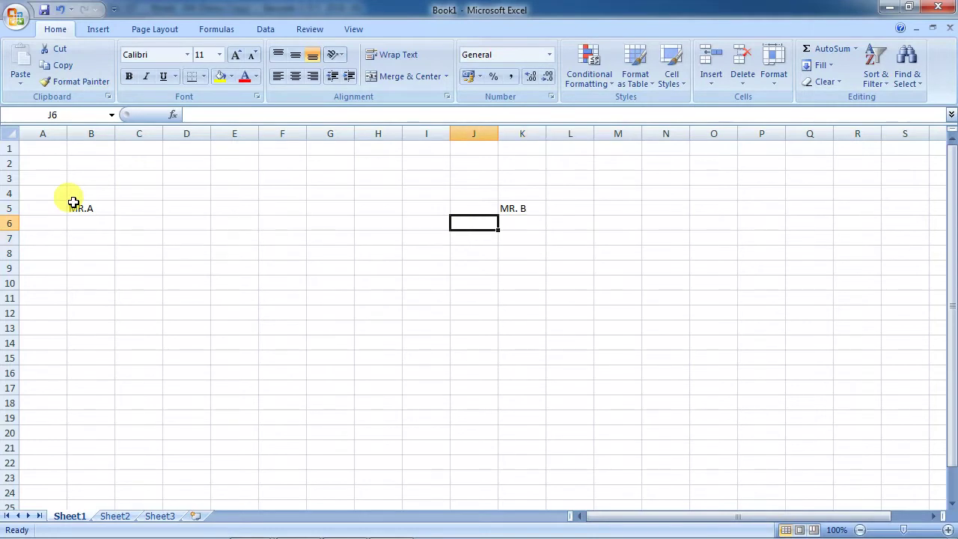
text(01-04-201)
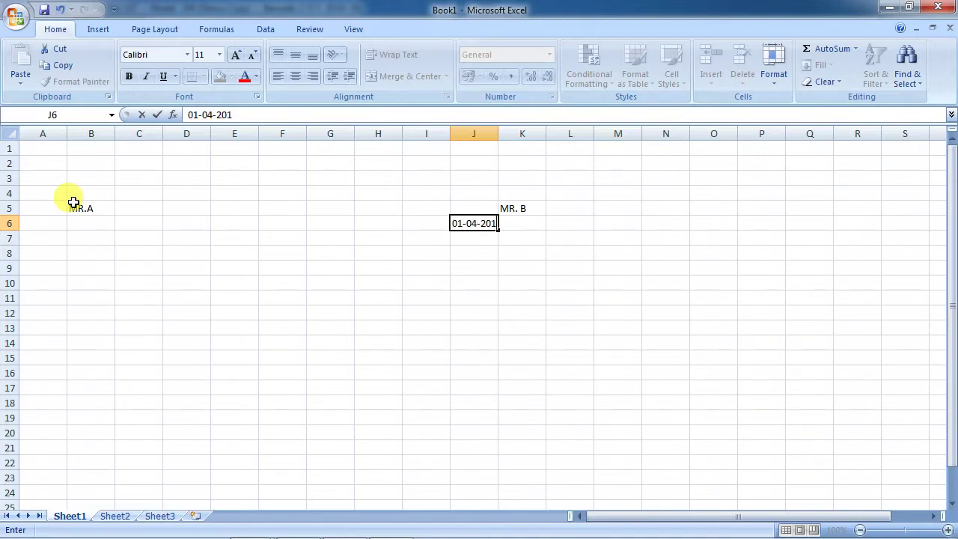
text(8)
key(Return)
key(Up)
key(Right)
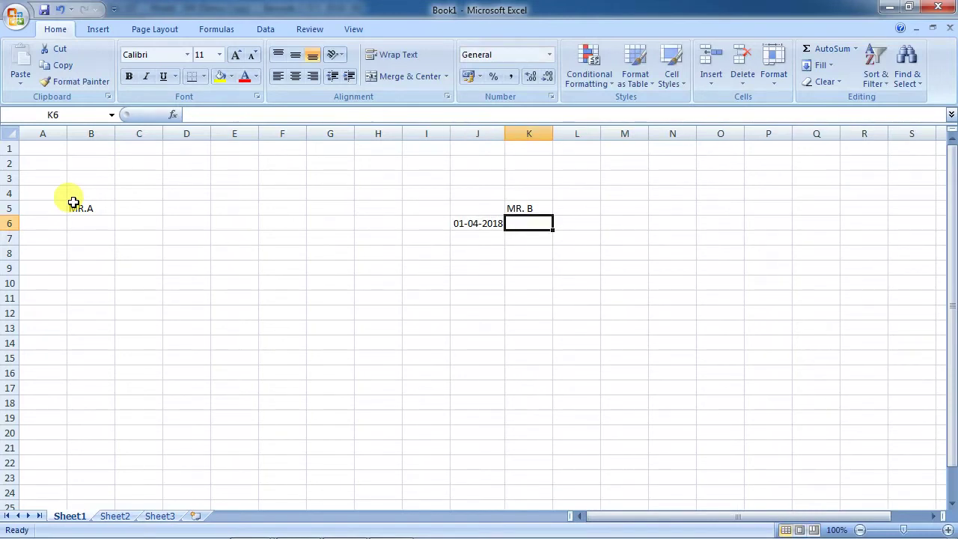
text(12000)
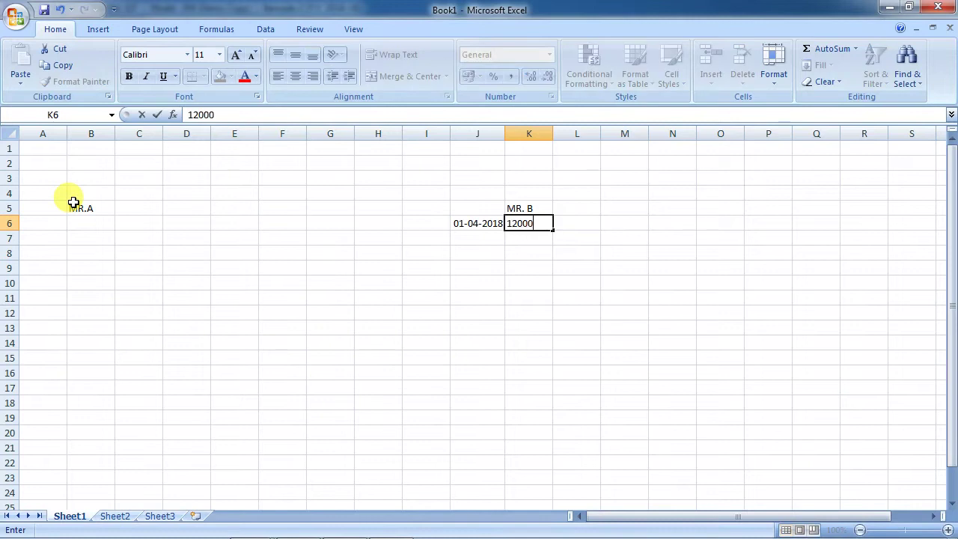
text(0)
key(Return)
key(Up)
key(Right)
text(chq)
key(Return)
key(Left)
key(Left)
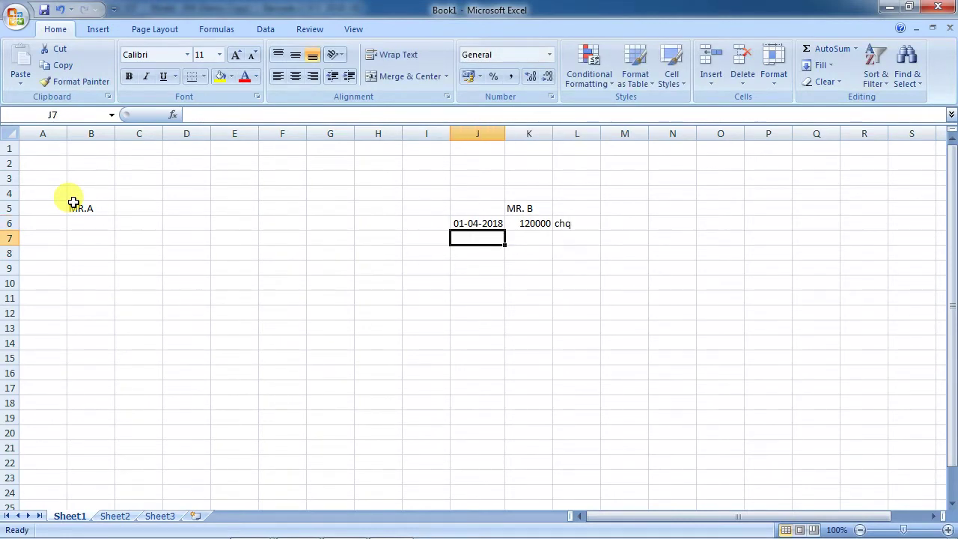
key(Up)
key(Right)
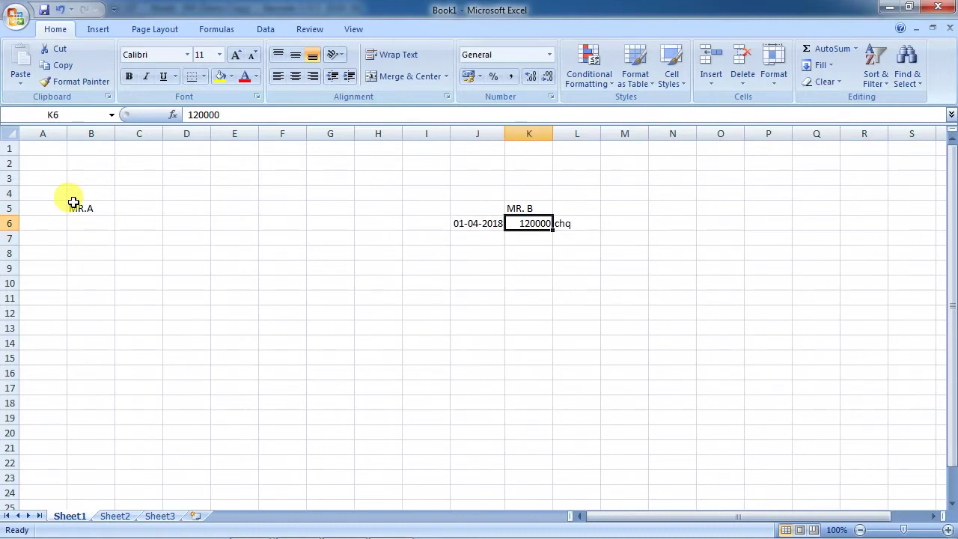
key(Right)
key(Right)
key(Right)
Put the PDC date 20-04-2018 in N5 and PDC in N6, then return to Busy 18.
key(Up)
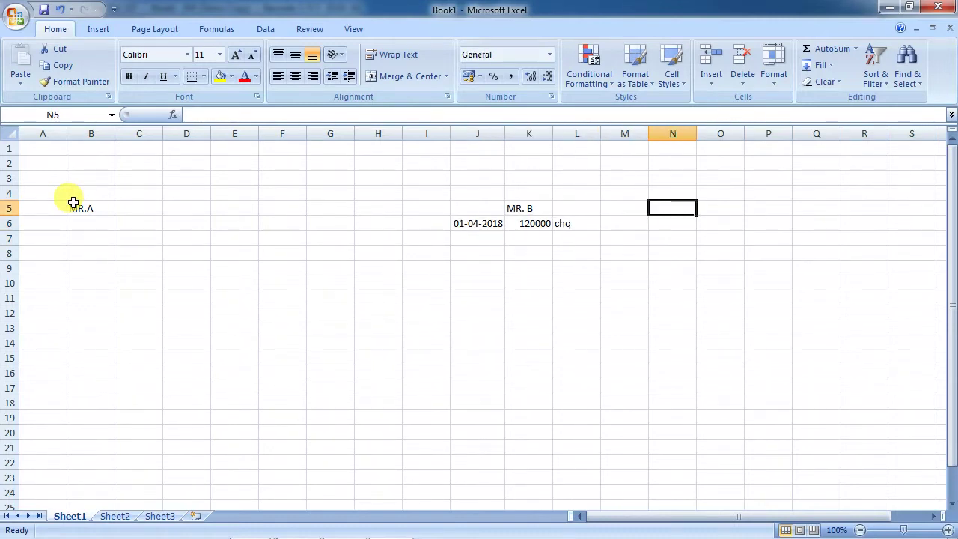
text(20-04-2018)
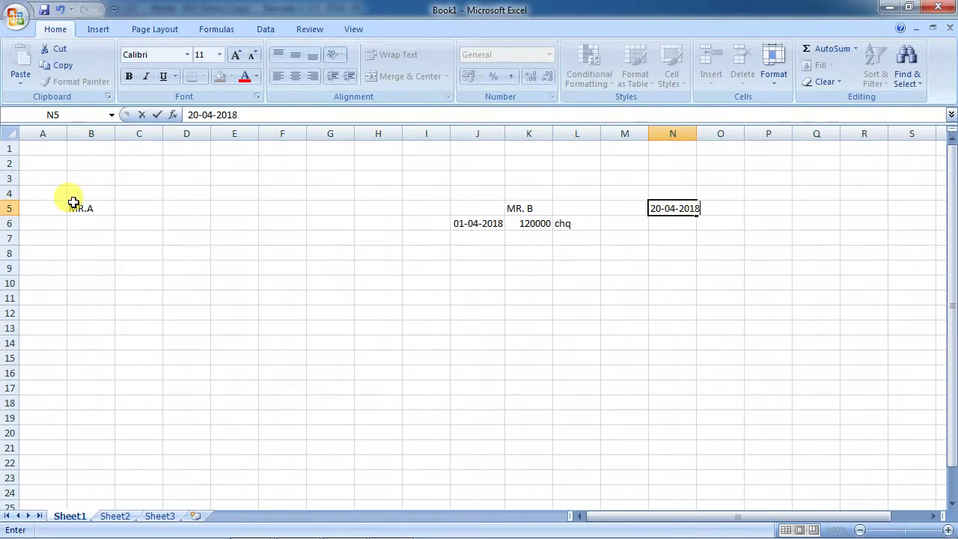
key(Return)
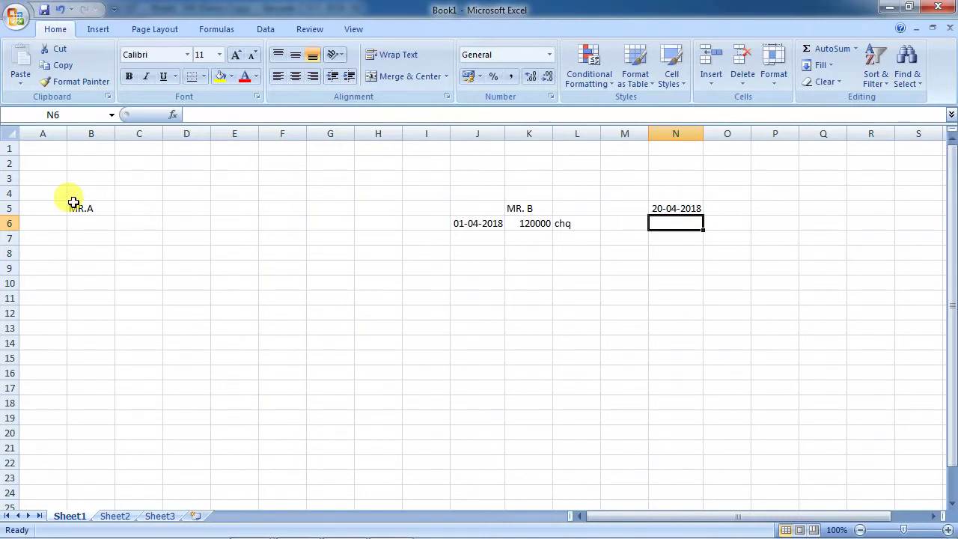
text(500000)
key(Return)
key(Up)
text(p)
key(BackSpace)
text([)
text(DC)
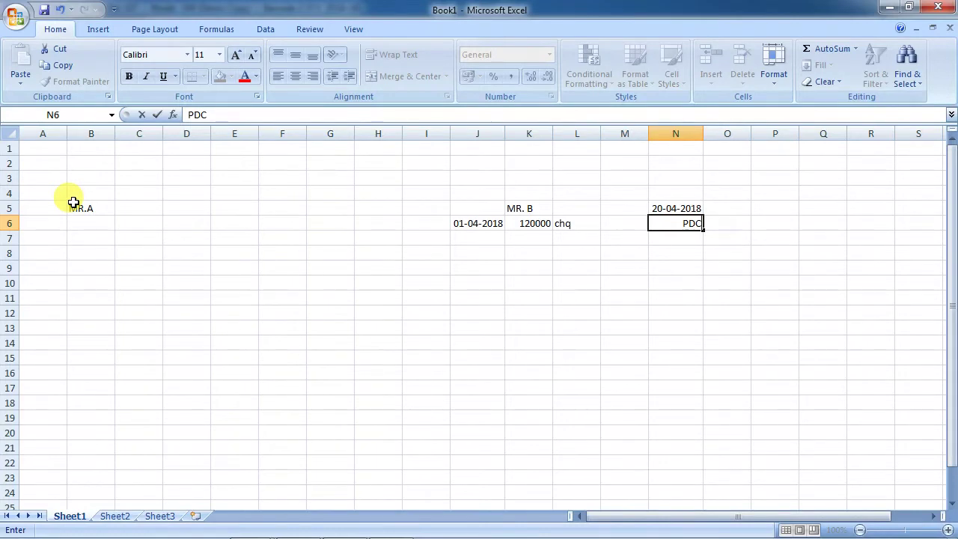
key(Return)
key(Left)
key(Left)
key(Left)
key(Left)
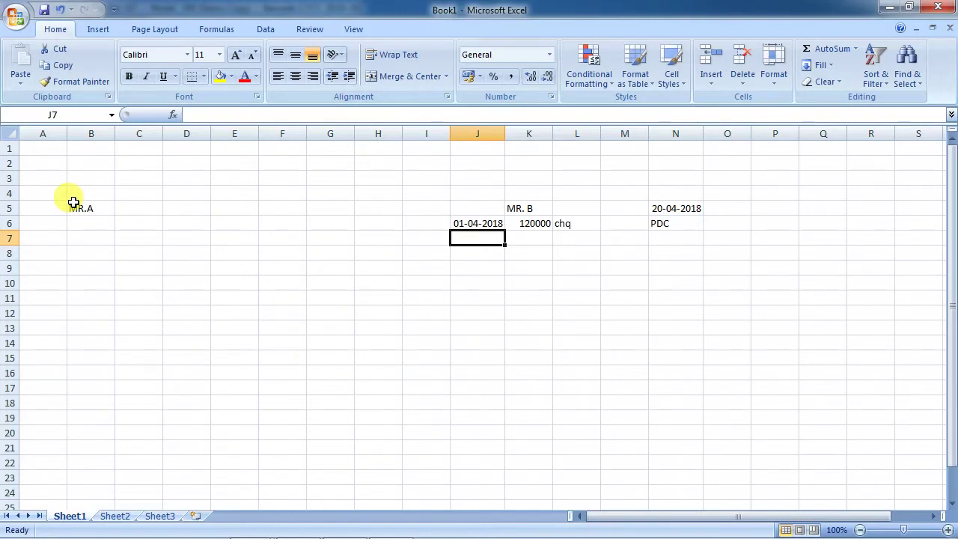
key(alt+Tab)
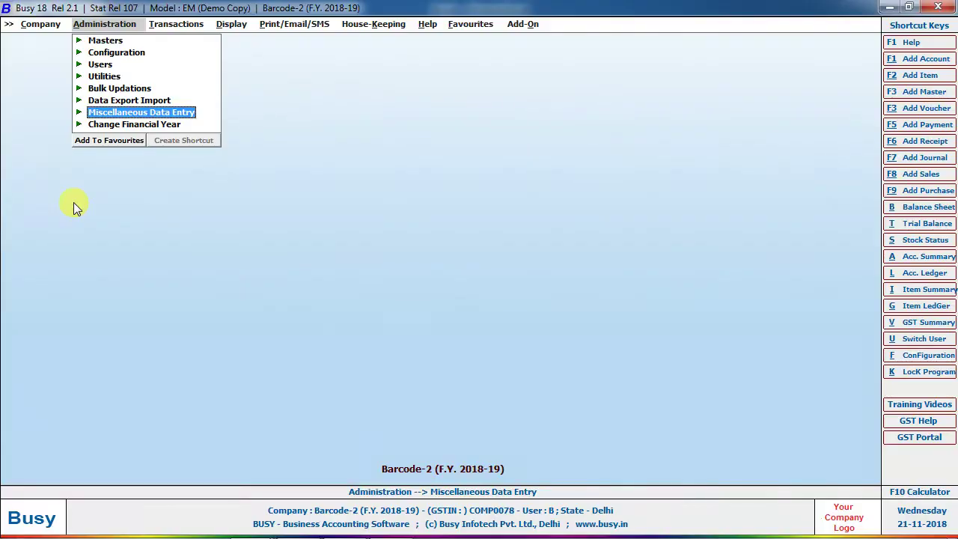
Confirm Post Dated Cheques is enabled in the Accounts feature options.
key(Up)
key(Up)
key(Up)
key(Up)
key(Up)
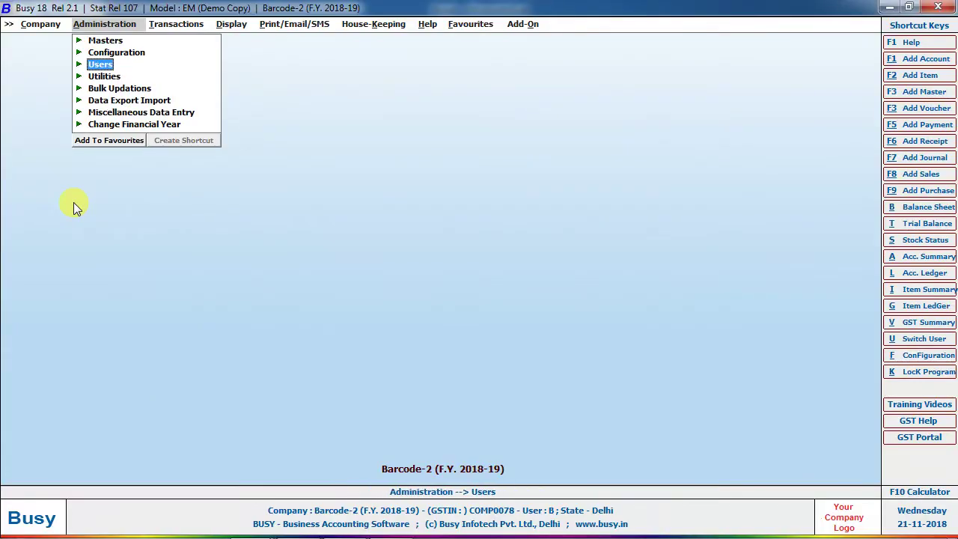
key(Return)
key(Return)
key(Down)
key(Down)
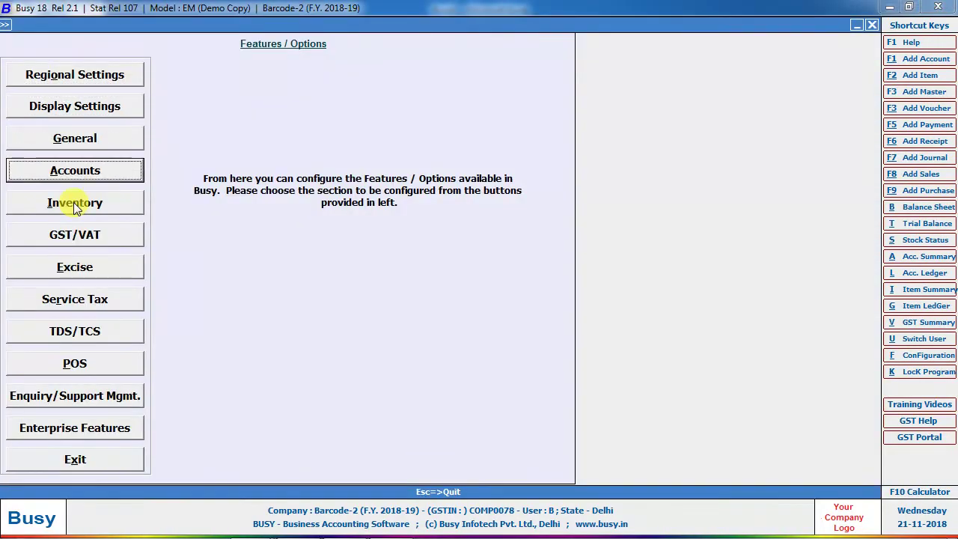
key(Return)
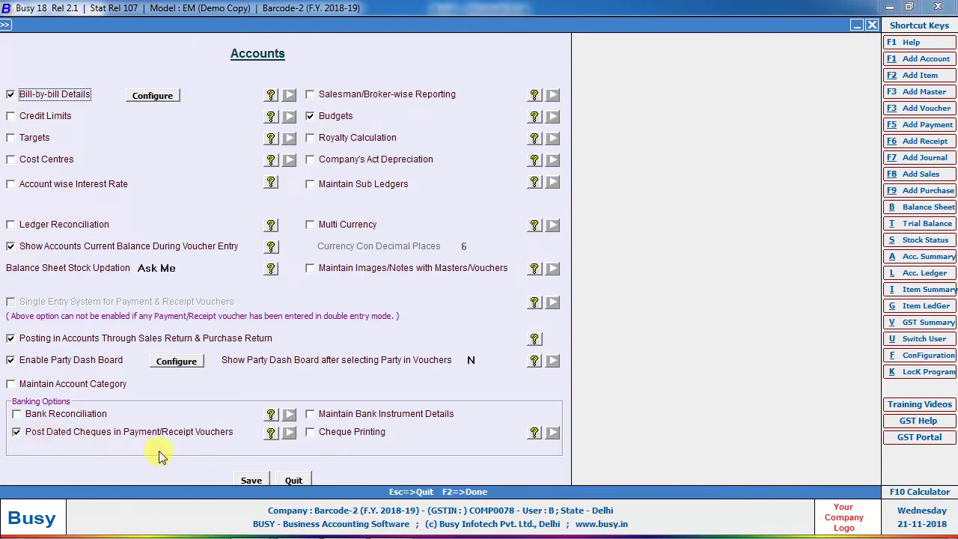
key(Escape)
key(Right)
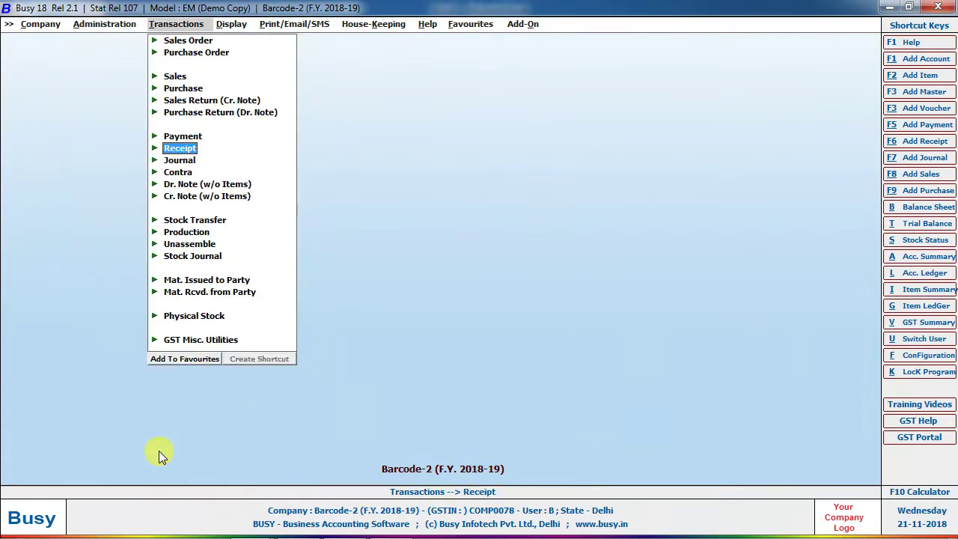
Start adding a new payment voucher under Transactions > Payment.
key(Up)
key(Return)
key(Return)
key(Return)
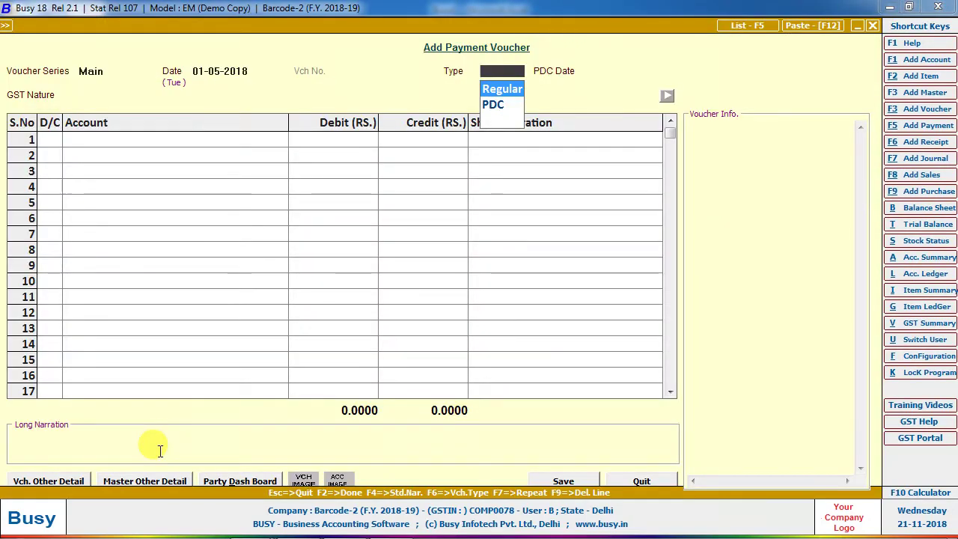
key(Escape)
key(Return)
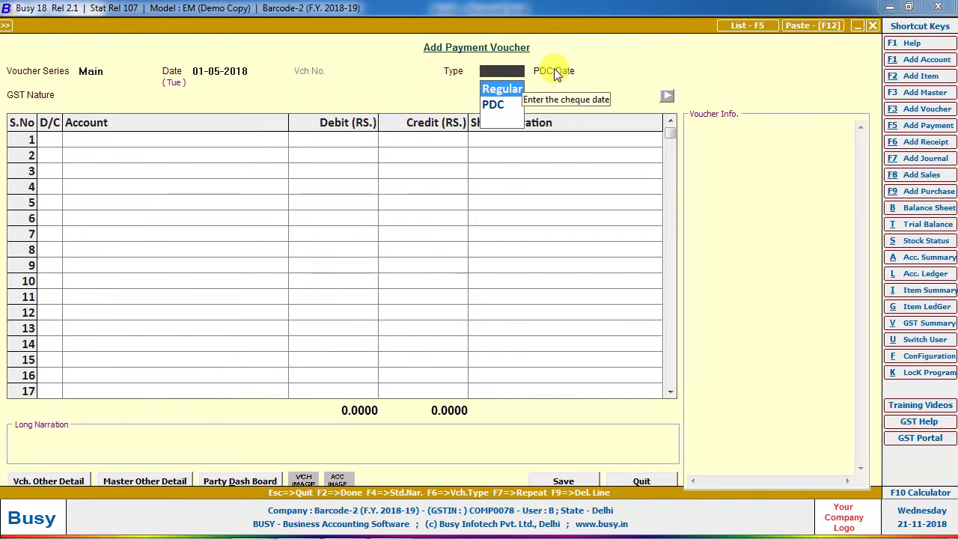
key(Return)
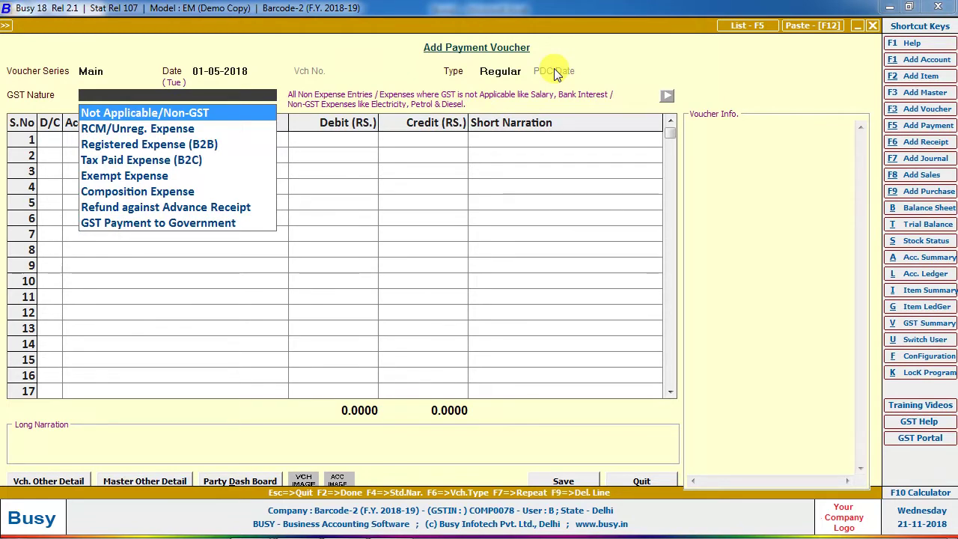
Set the voucher type to PDC with PDC date 20-04-2018 and create a new account for row 1.
key(Escape)
key(Down)
key(Return)
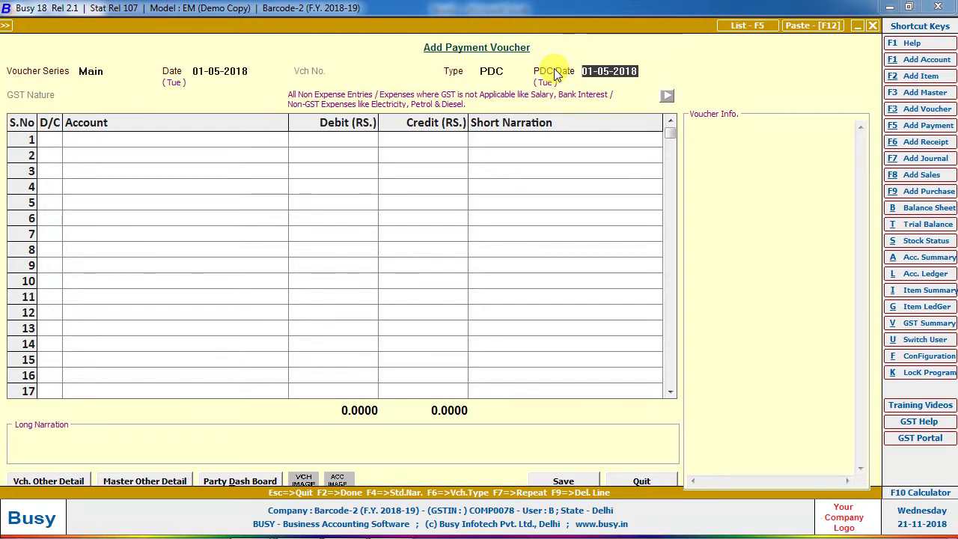
text(20-04-2018)
key(Return)
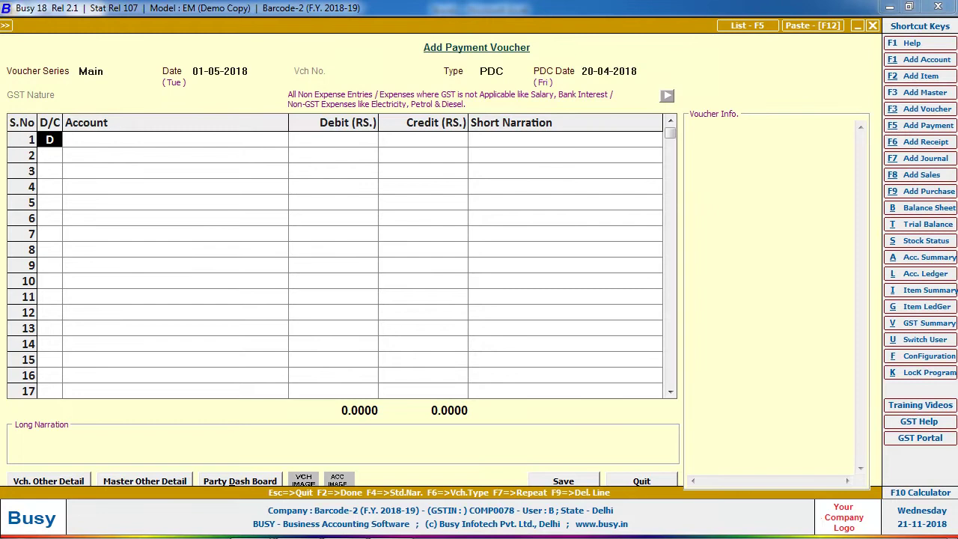
key(Return)
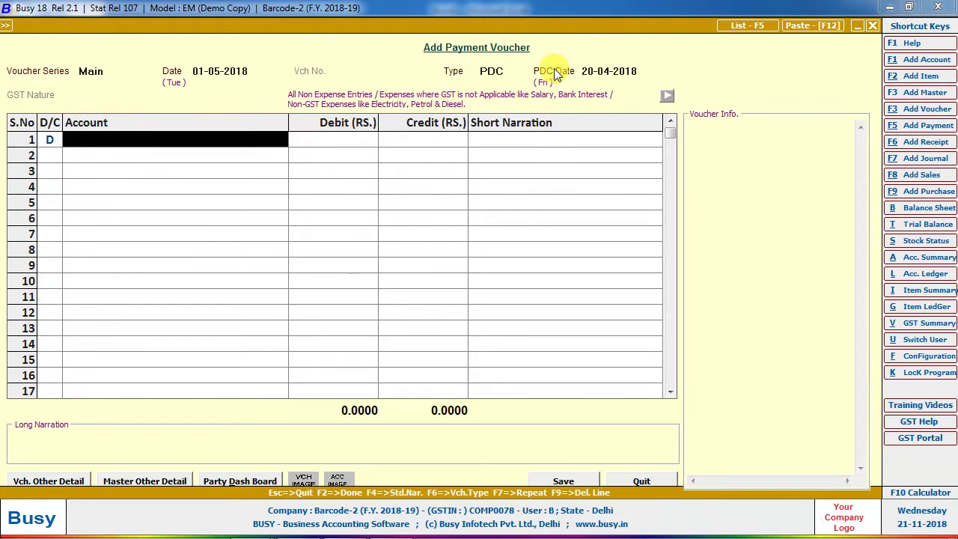
key(alt+f1)
Create account MOHIT TRADING COM under Sundry Creditors with bill-by-bill balancing set to N.
text(MOHIT TRAD)
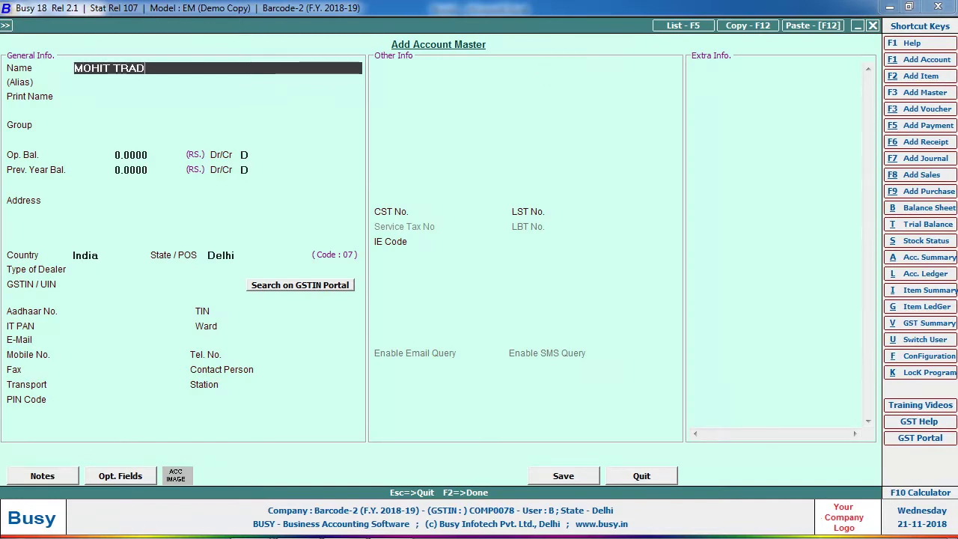
text(ING COM)
key(Return)
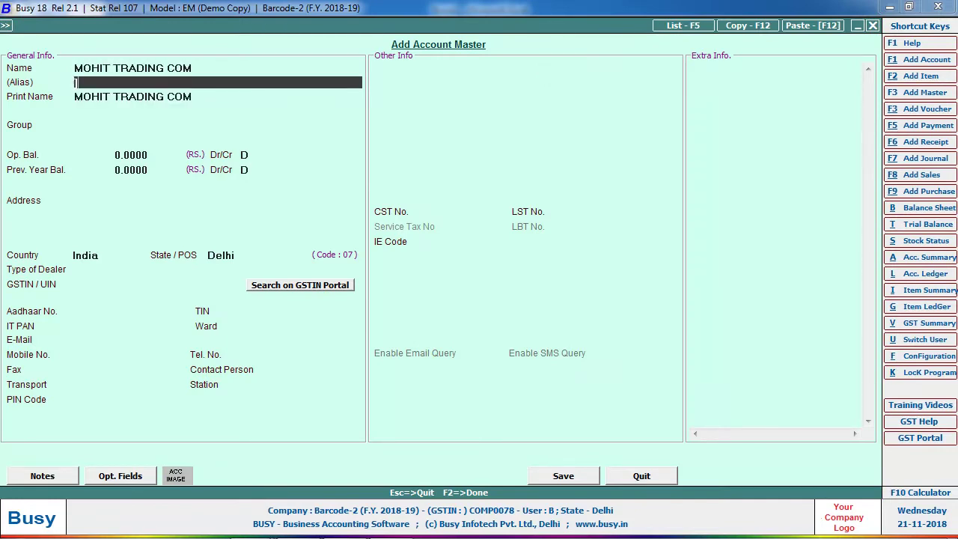
key(Return)
key(Return)
key(Escape)
key(Return)
key(Return)
text(Sun)
key(Return)
key(Return)
key(Return)
key(Return)
key(Return)
key(Return)
key(Return)
key(Return)
key(Return)
key(Return)
key(Return)
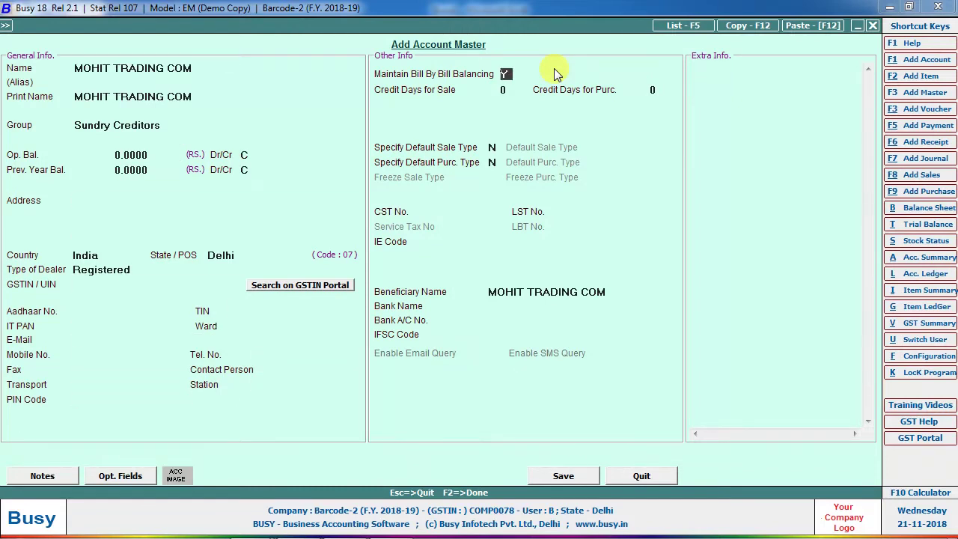
text(n)
key(Return)
key(Return)
key(Return)
Debit 1,20,000 to MOHIT TRADING COM and credit it to Icici Bank A/c.
text(1,20,0)
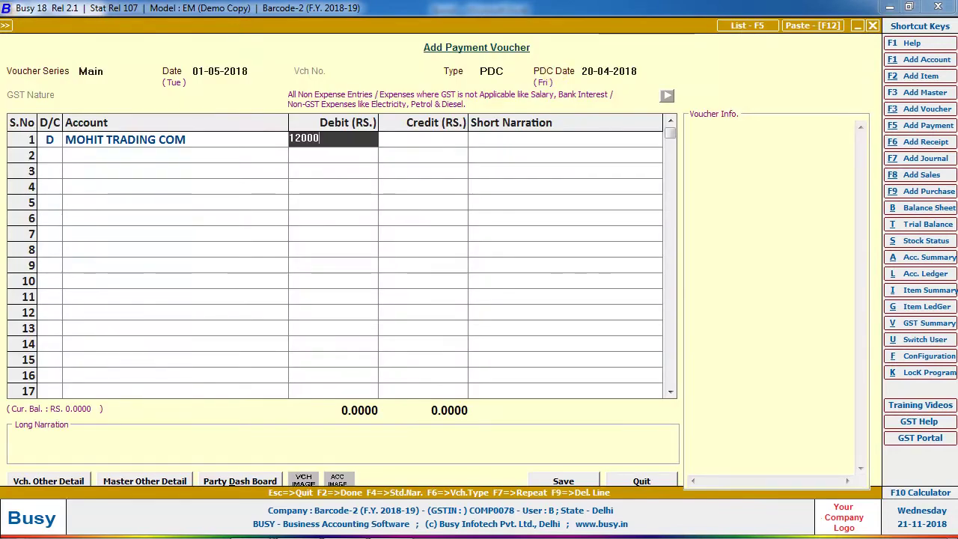
text(00)
key(Return)
key(Return)
key(Return)
key(Return)
key(shift+Tab)
text(N)
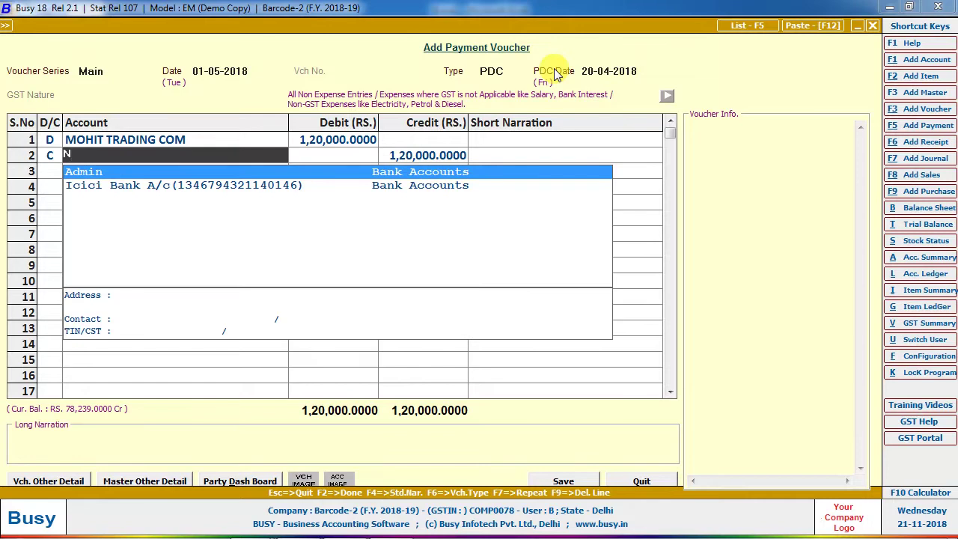
key(BackSpace)
key(Down)
key(Down)
key(Down)
key(Down)
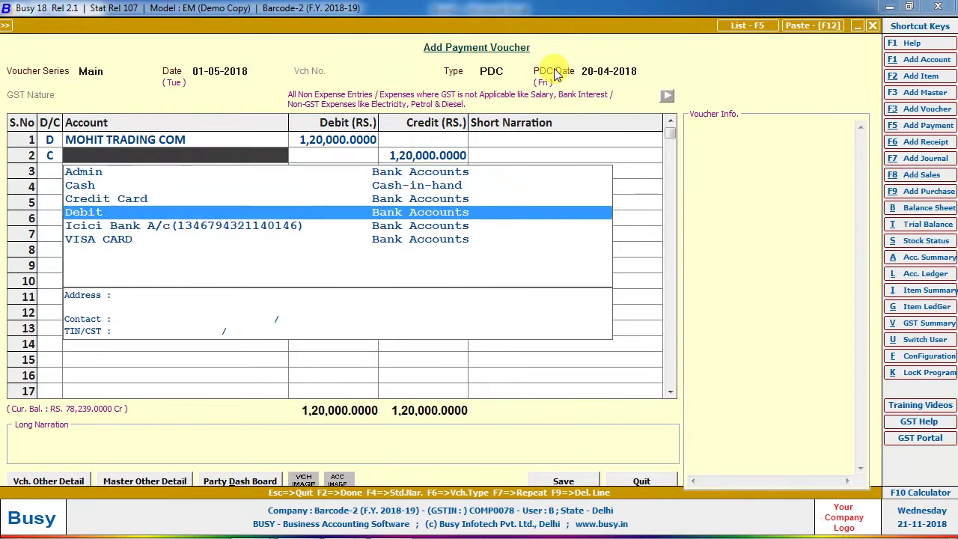
key(Return)
key(Return)
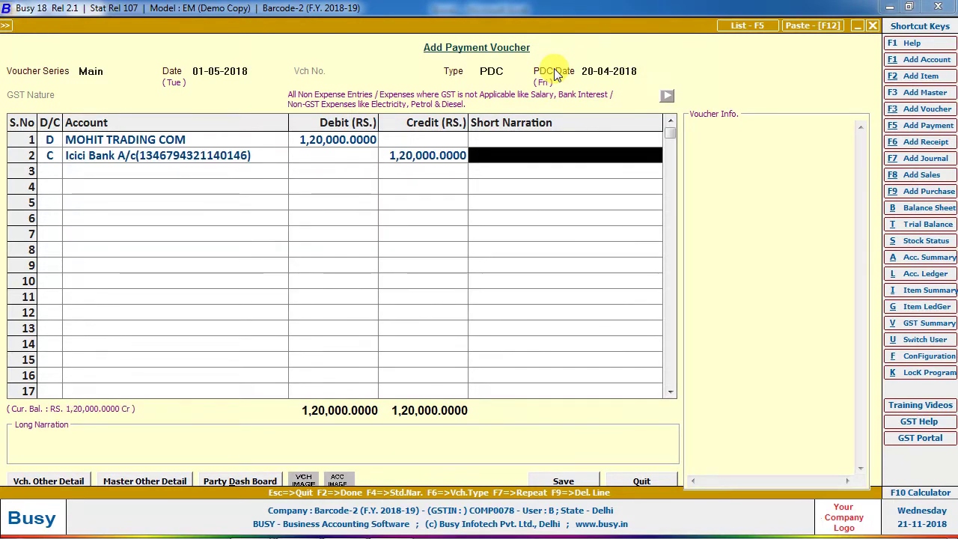
Add the narration 'cHQ NO' and save the PDC voucher.
text(cHQ NO-1245)
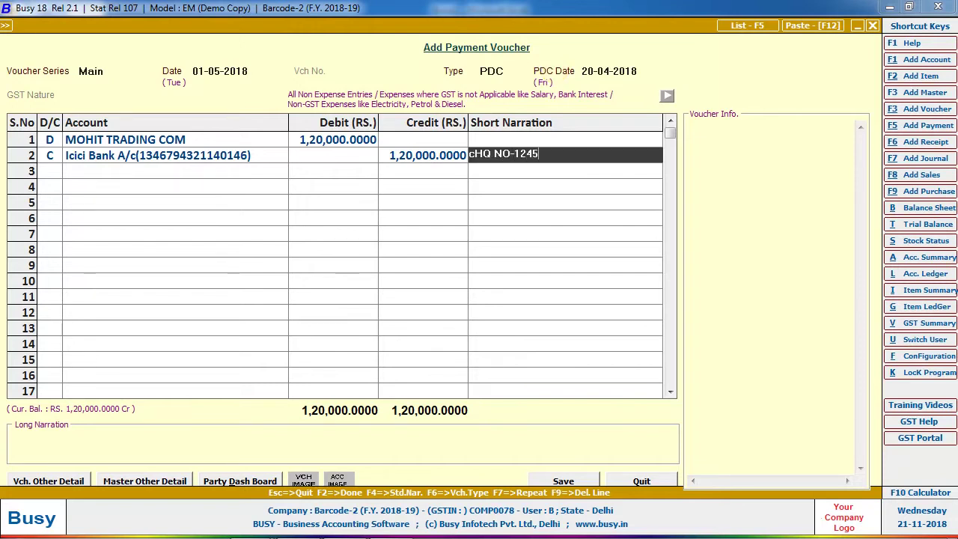
key(Return)
key(F2)
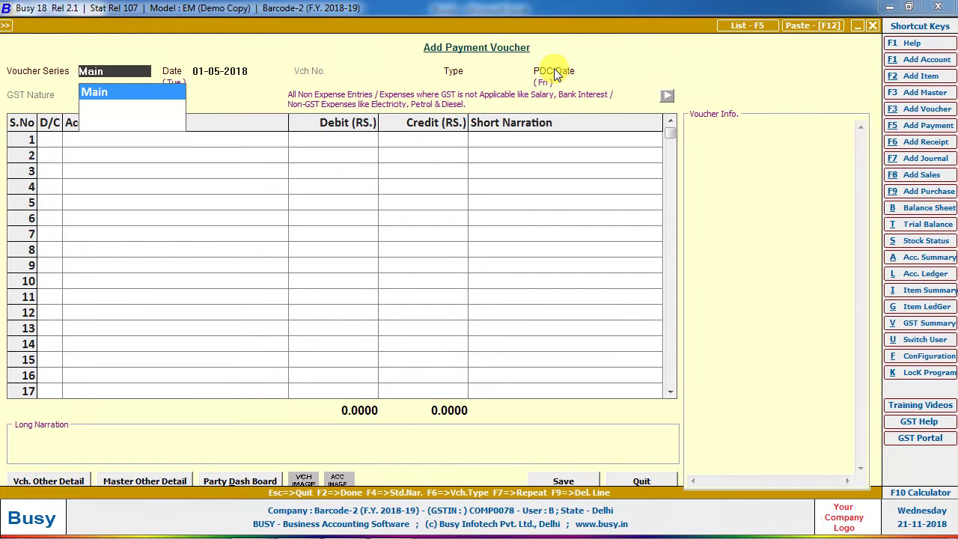
Try loading the payment voucher dated 01-05-2018 for modification in the Main series.
key(Escape)
key(Down)
key(Return)
key(Return)
text(01-05-2018)
key(Return)
key(Return)
key(Return)
key(Escape)
Open the payment voucher list and browse the listed payments.
key(Return)
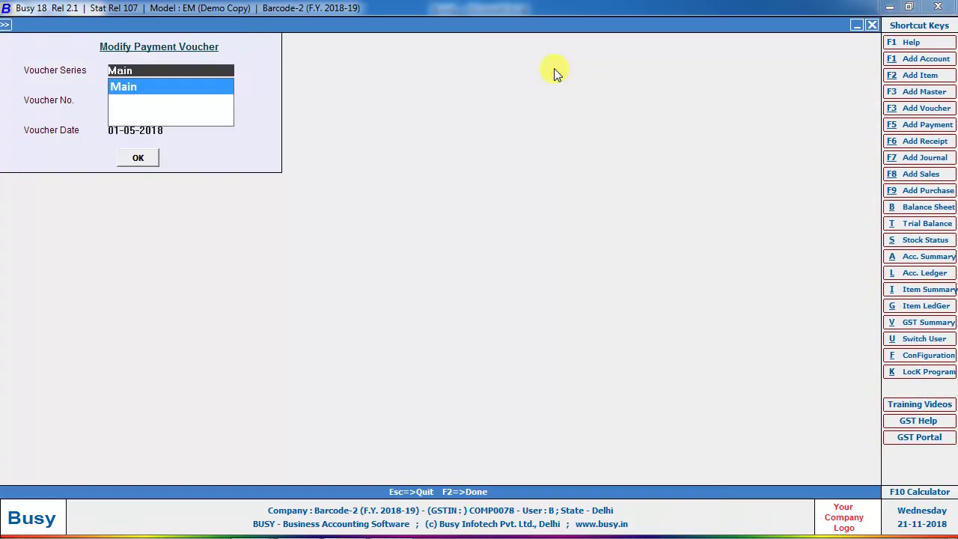
key(Escape)
key(Down)
key(Return)
key(Return)
key(F2)
key(Down)
key(Down)
key(Down)
key(Up)
key(Down)
key(Down)
key(Down)
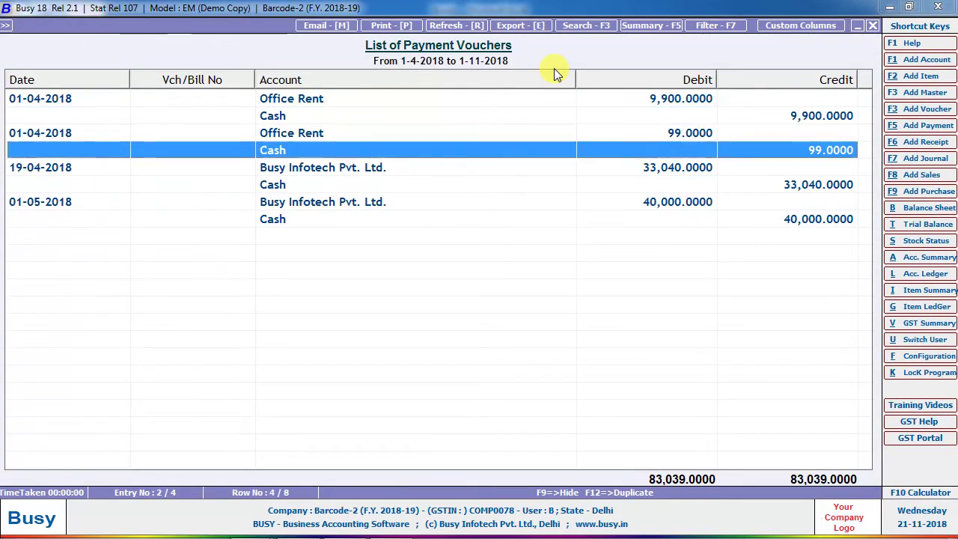
key(Down)
key(Escape)
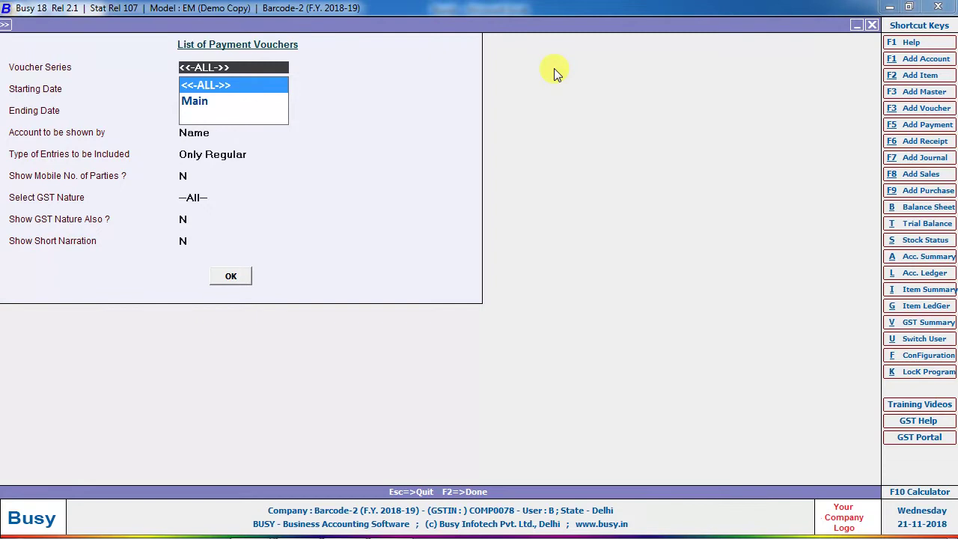
key(Return)
key(Return)
Redate the post-dated voucher to 01-04-2018 and save it.
key(Return)
key(Return)
key(Return)
key(F2)
key(Down)
key(Down)
key(Down)
key(Down)
key(Down)
key(Down)
key(Down)
key(Down)
key(Return)
key(Return)
key(Return)
key(Escape)
text(01-4)
key(Return)
key(Return)
key(F2)
key(Return)
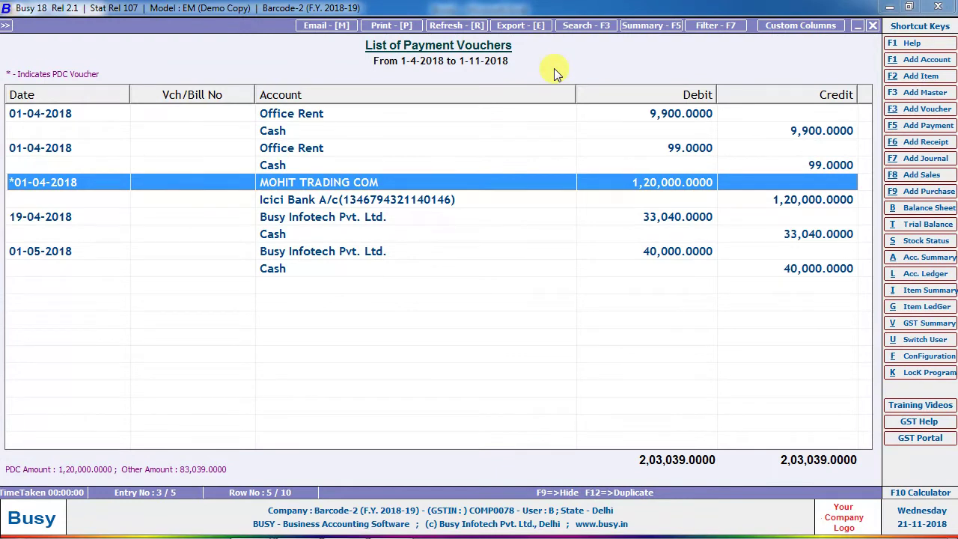
List payment vouchers with Type of Entries set to All.
key(Escape)
key(Return)
key(Return)
key(Return)
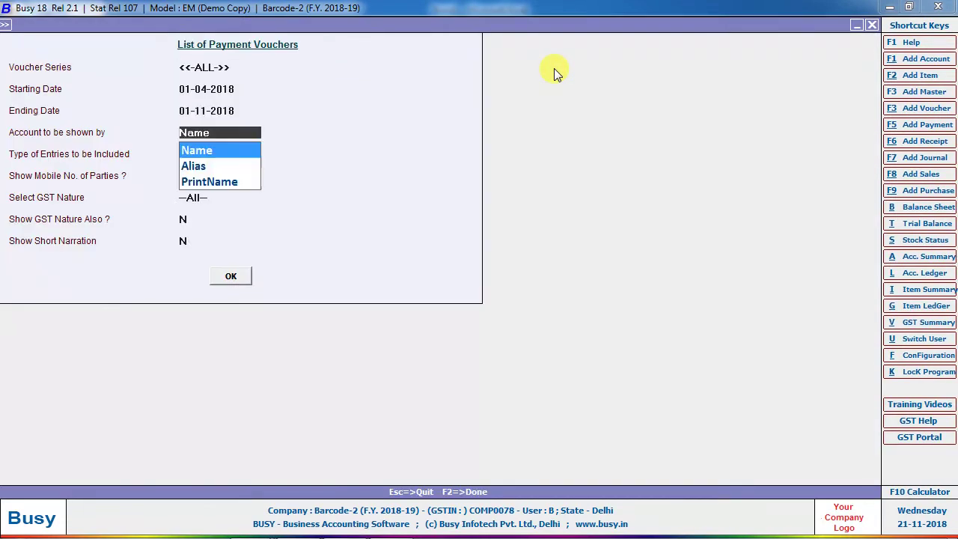
key(Return)
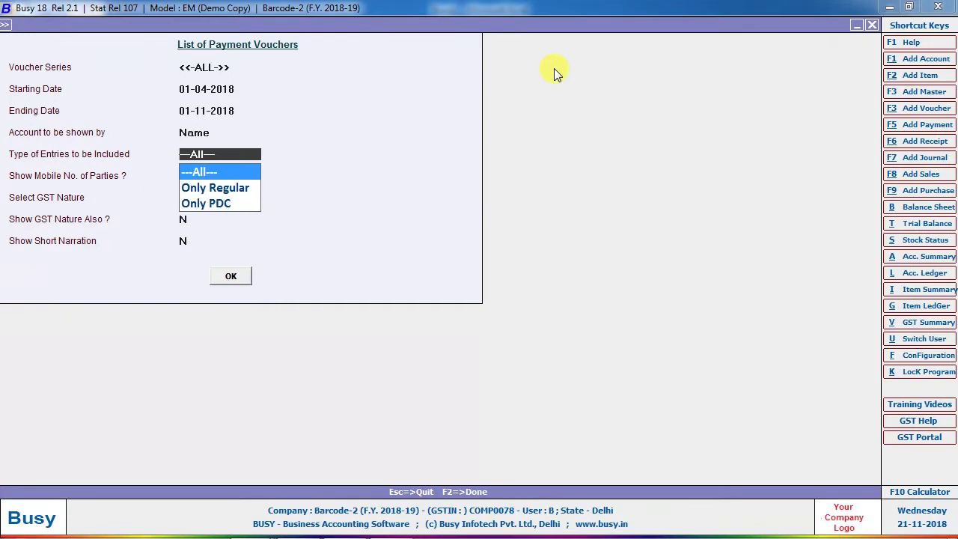
key(Down)
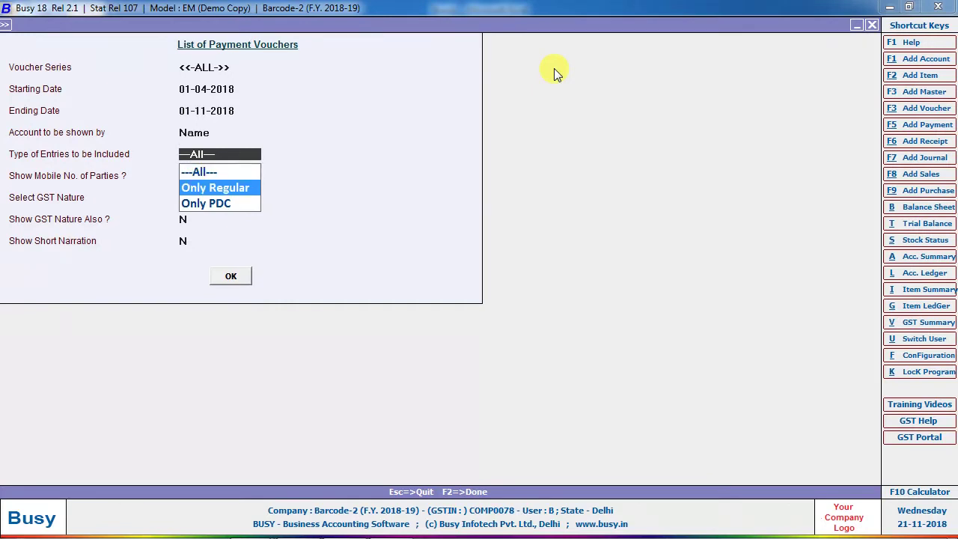
key(Down)
key(Up)
key(Up)
key(Return)
key(F2)
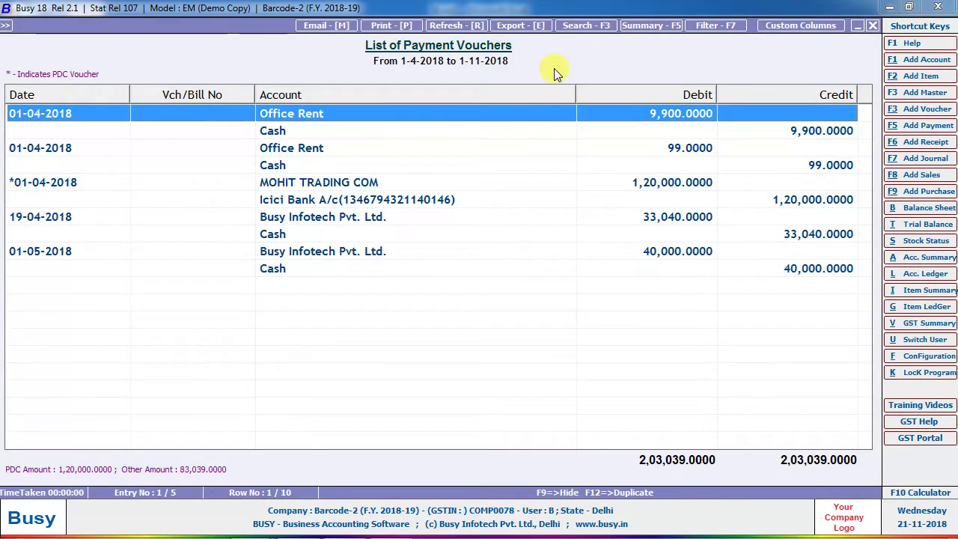
key(Escape)
key(Escape)
key(Escape)
Reopen the payment list options, then exit back to the Payment menu's Add option.
key(Return)
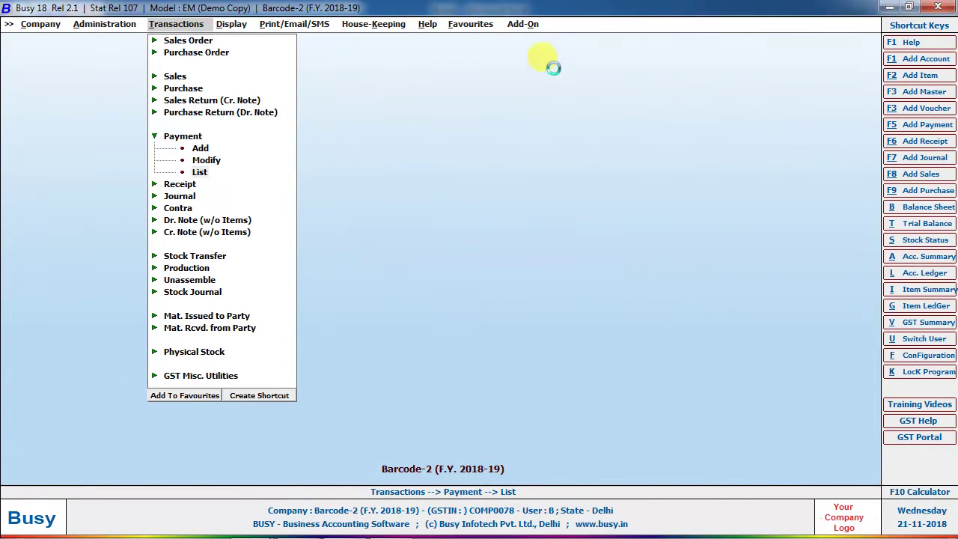
key(Return)
key(Return)
key(Return)
key(Return)
key(Down)
key(Down)
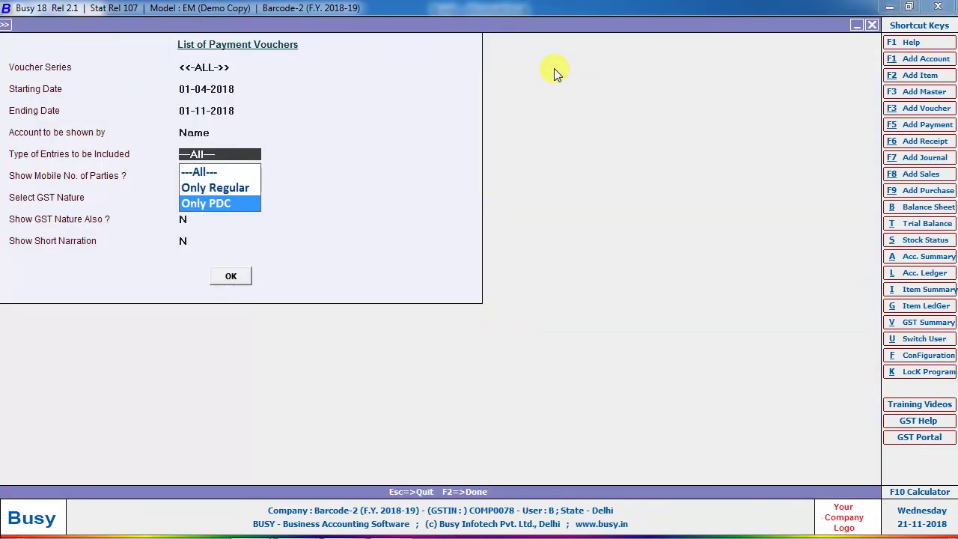
key(Escape)
key(Escape)
key(Escape)
key(Up)
key(Up)
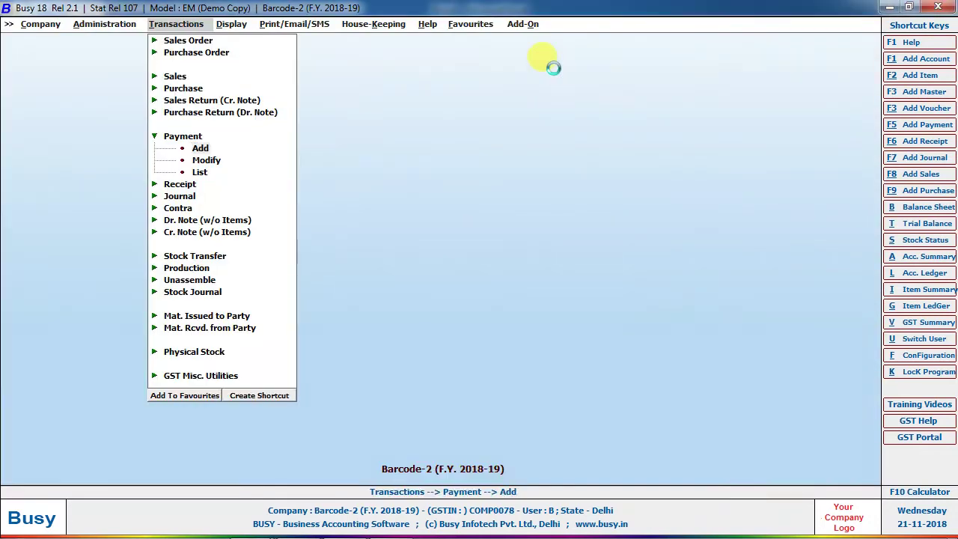
key(Return)
Start a Main-series payment voucher dated 10-04-2018, type PDC, with PDC date 22-04-2018.
key(Return)
text(0)
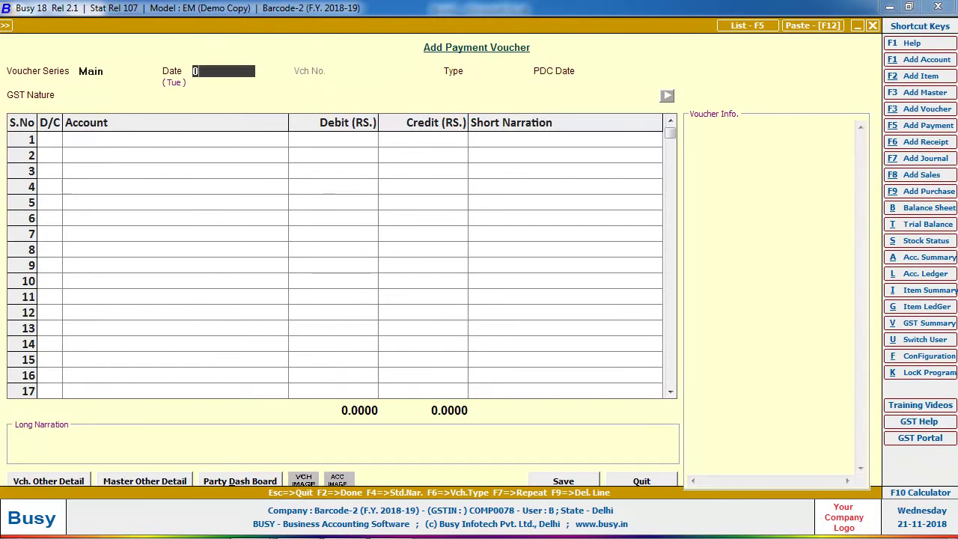
text(8)
key(Return)
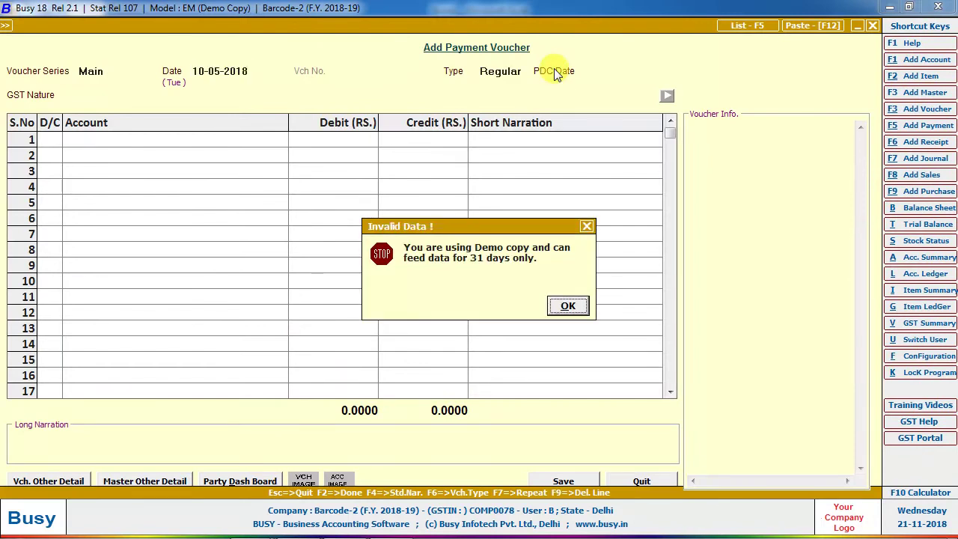
key(Return)
text(10-04)
key(Return)
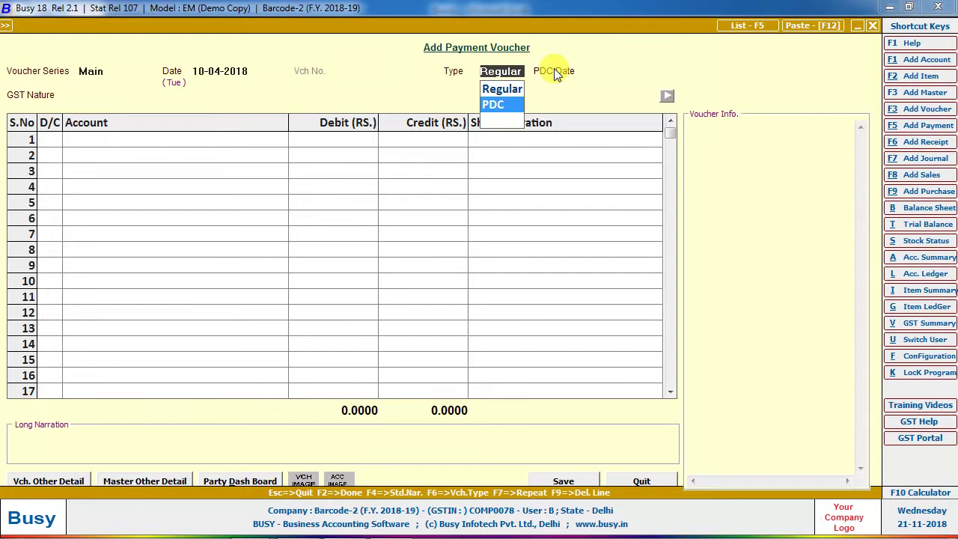
key(Down)
key(Return)
text(22)
key(Return)
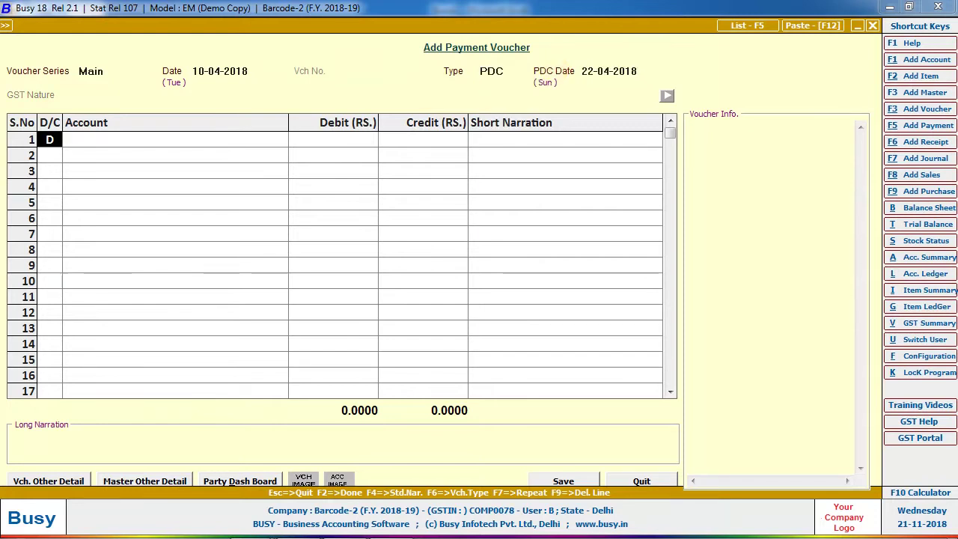
key(Return)
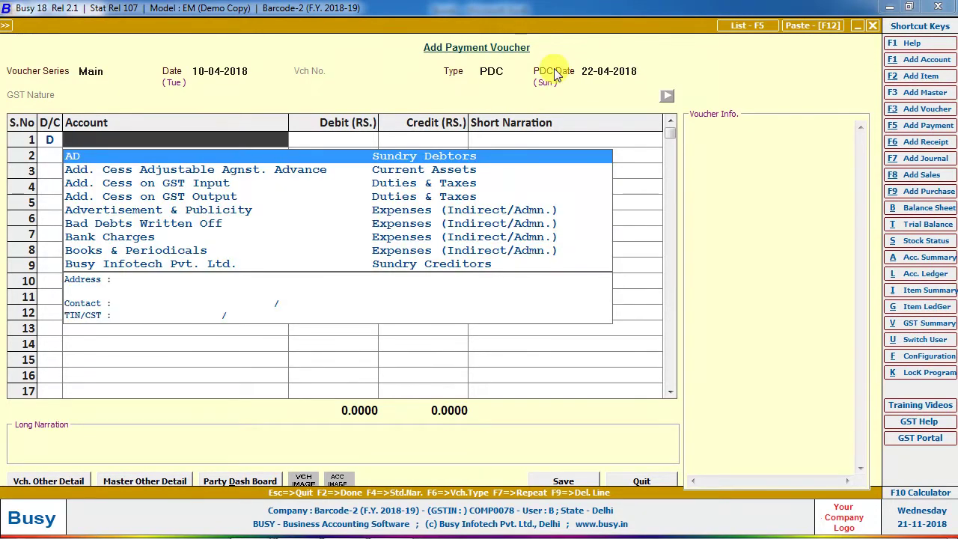
Debit MOHIT TRADING COM 50000 and credit Icici Bank, entering the cheque number.
text(MOHIT)
key(Down)
key(Return)
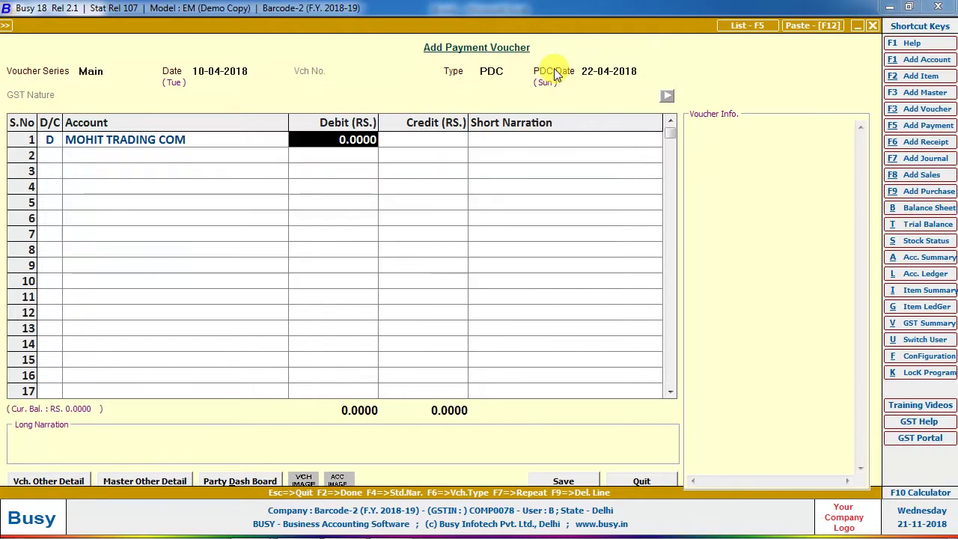
text(50000)
key(Return)
key(Return)
key(Return)
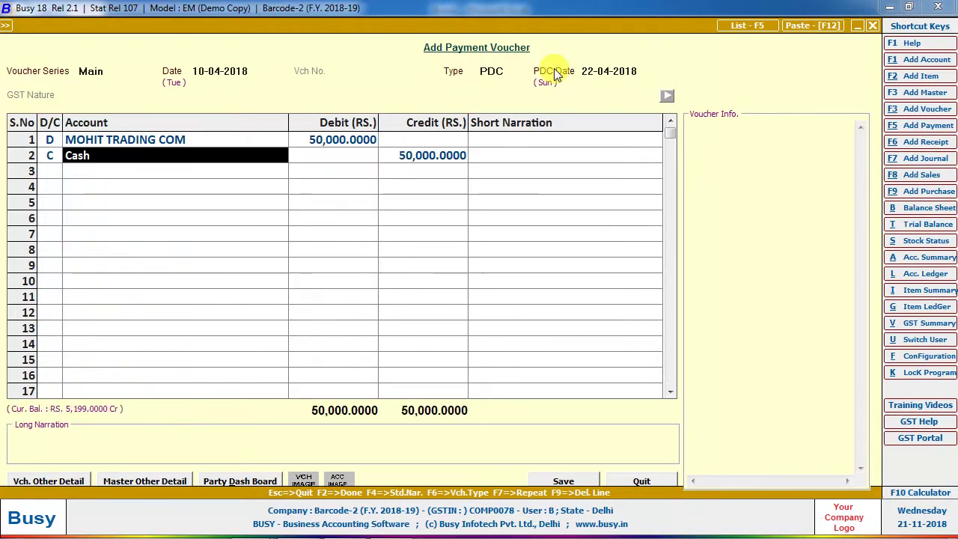
text(ici)
key(Return)
key(Return)
text(cHQU-7874)
key(Return)
key(Return)
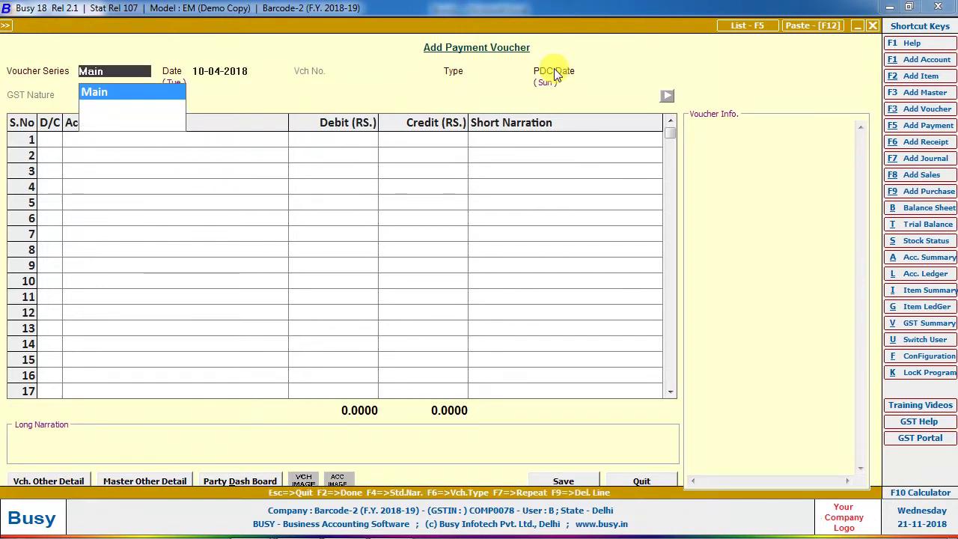
Open the account ledger for MOHIT TRADING COM via Alt+L.
key(alt+l)
text(MOH)
key(Down)
key(Return)
key(F2)
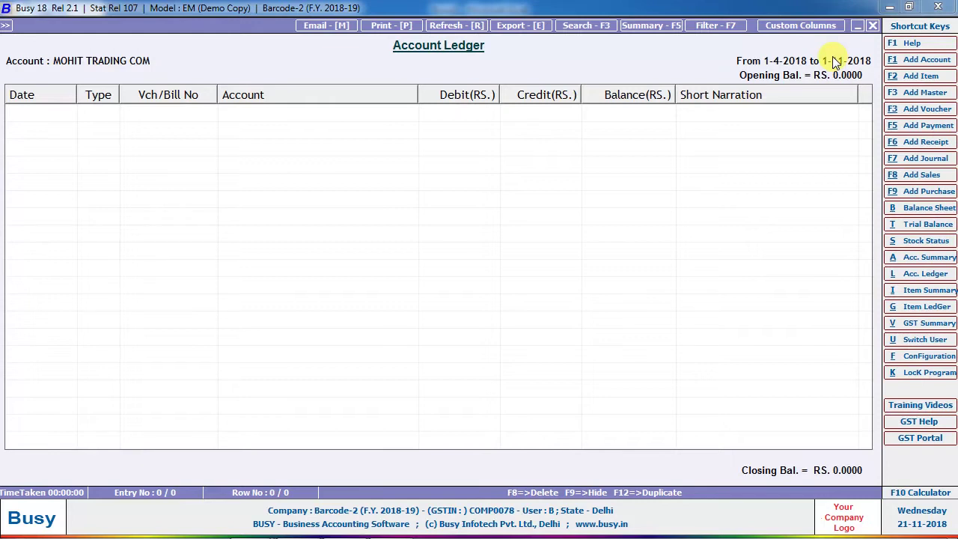
Rerun the MOHIT TRADING COM ledger with PDC entries included, showing the 1,20,000 and 50,000 payments.
key(Escape)
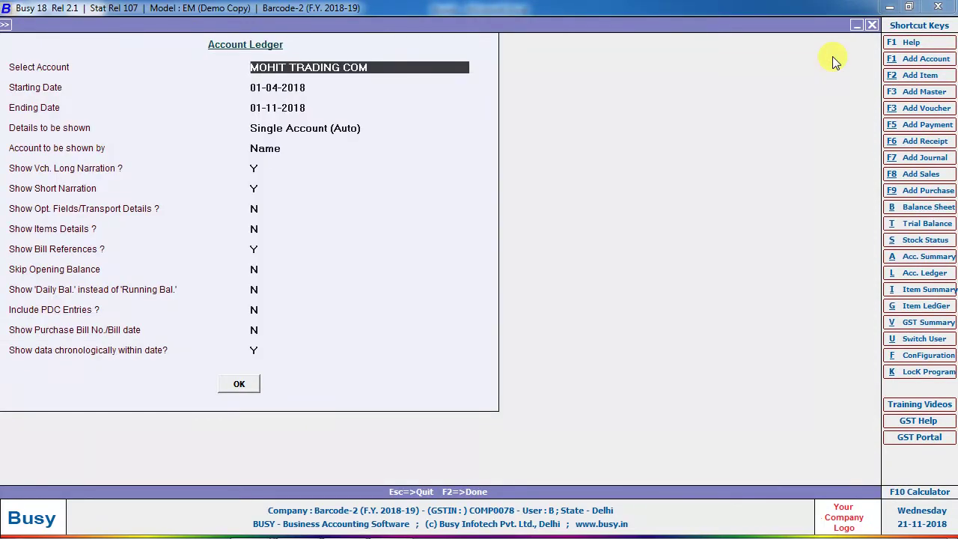
key(Return)
key(Return)
key(Return)
key(Return)
key(Return)
key(Return)
key(Return)
key(Return)
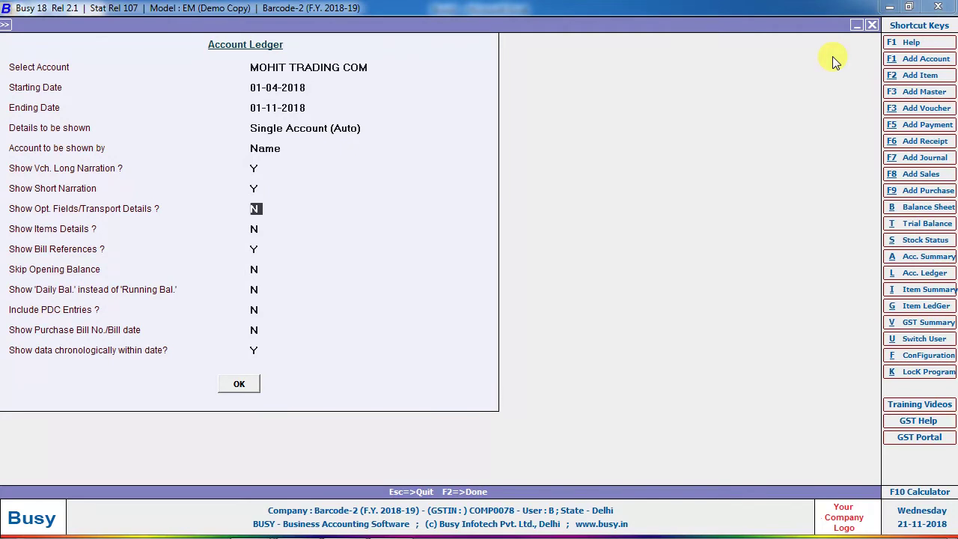
key(Return)
key(Return)
key(Return)
key(Return)
key(Return)
key(Return)
key(Return)
key(Return)
key(Down)
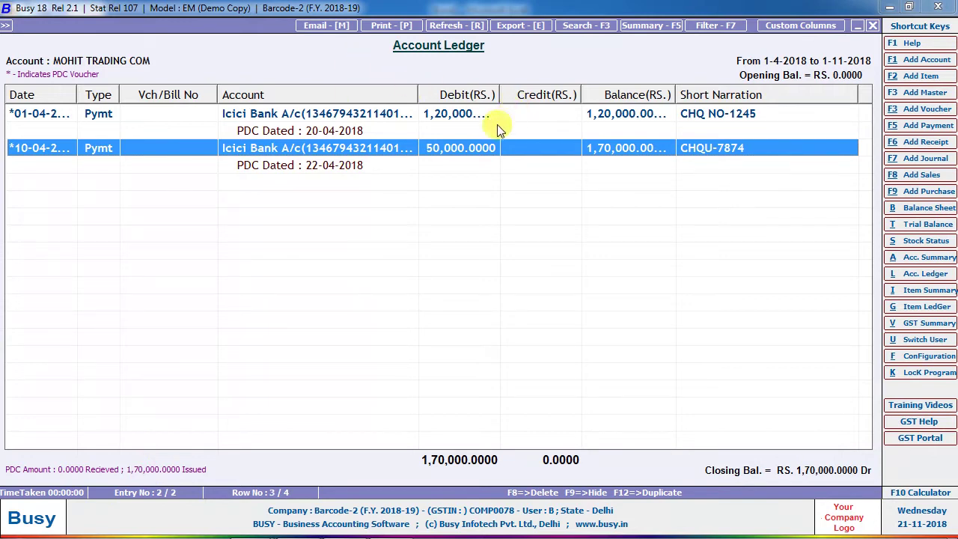
drag(499, 95, 559, 112)
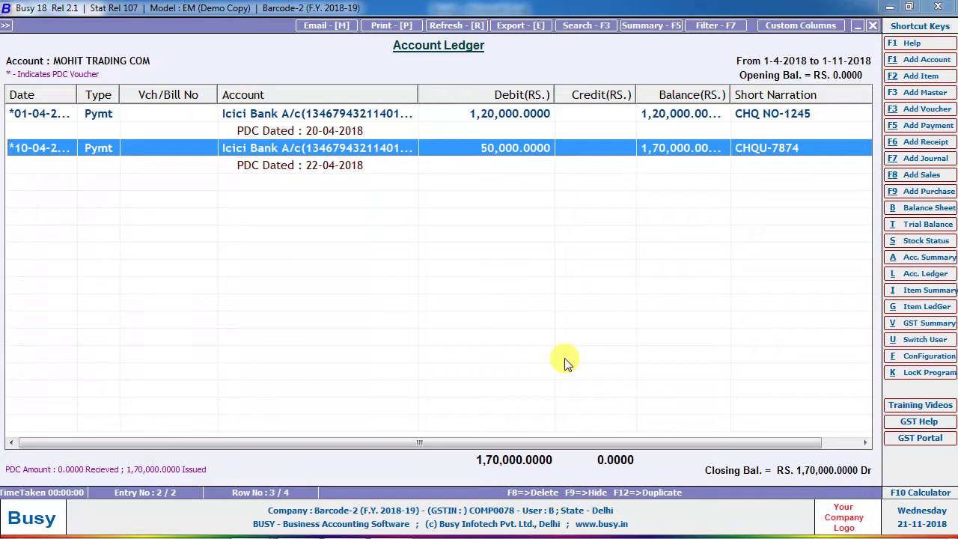
key(F5)
Leave the voucher and go to Administration > Miscellaneous Data Entry > Regularize PDC.
key(Escape)
key(Return)
key(ctrl+f)
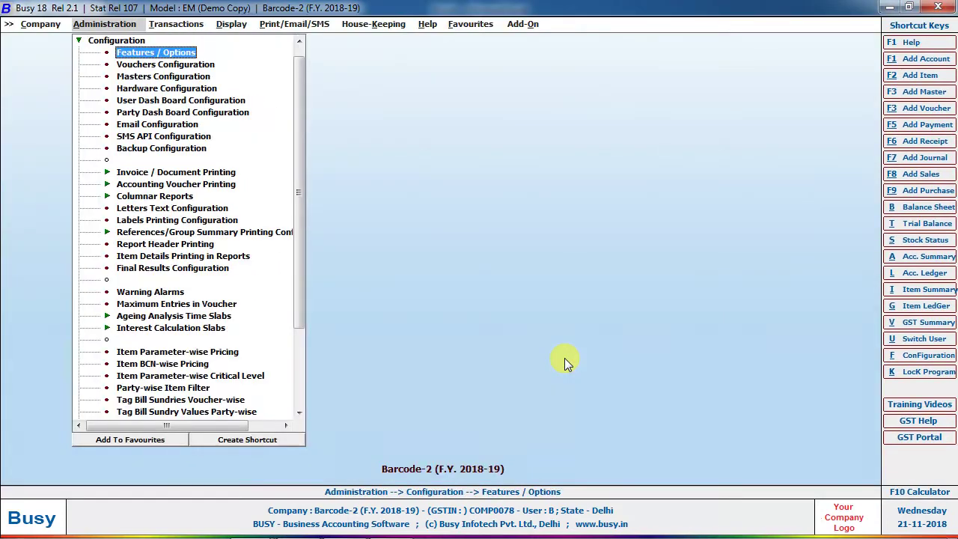
key(Escape)
key(Up)
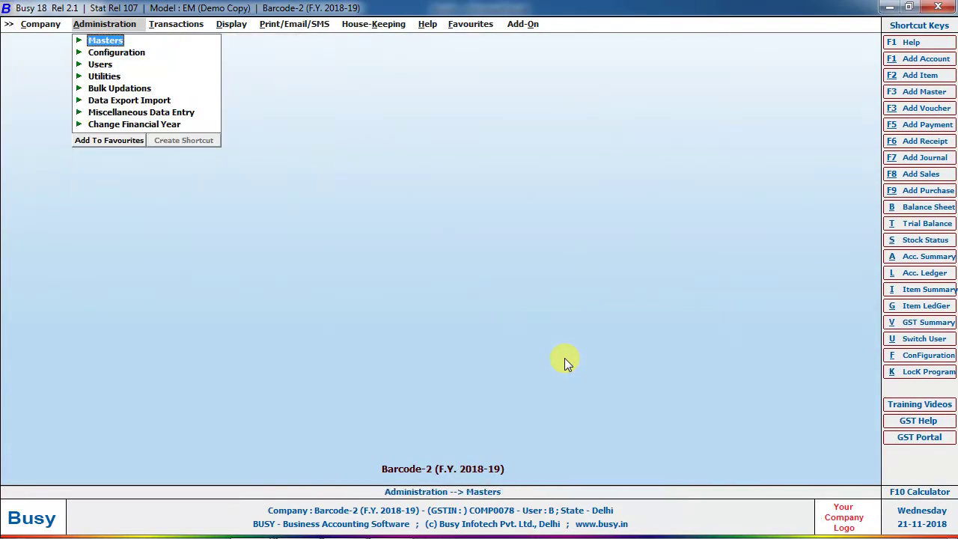
key(Down)
key(Down)
key(Down)
key(Down)
key(Down)
key(Down)
key(Return)
key(Down)
key(Down)
key(Down)
key(Return)
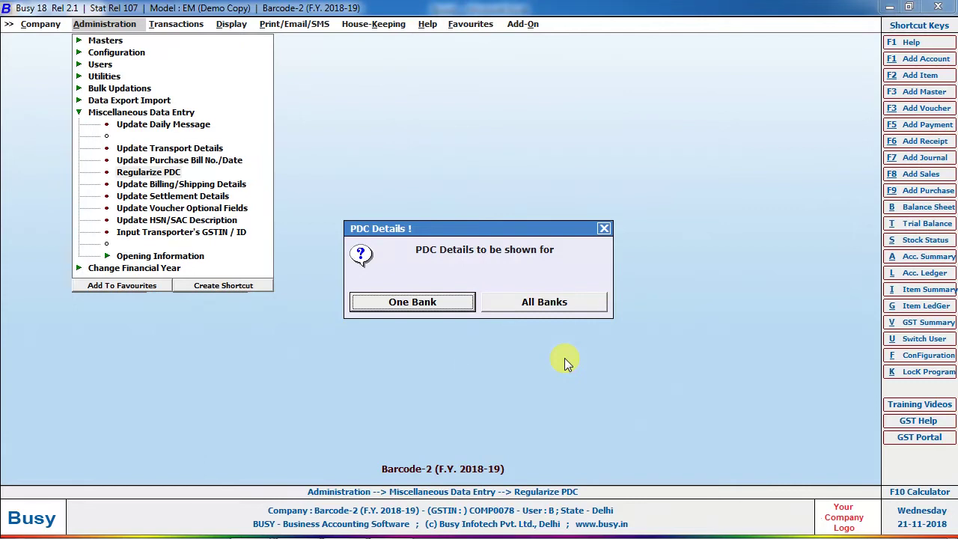
List pending post-dated cheques for one bank, Icici Bank, select the 20-04-2018 cheque, then close.
key(Escape)
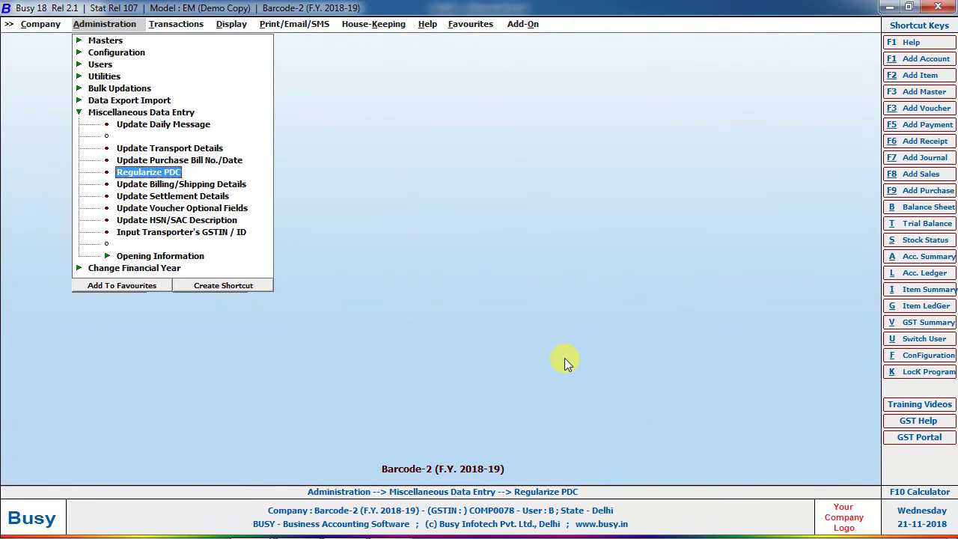
key(Return)
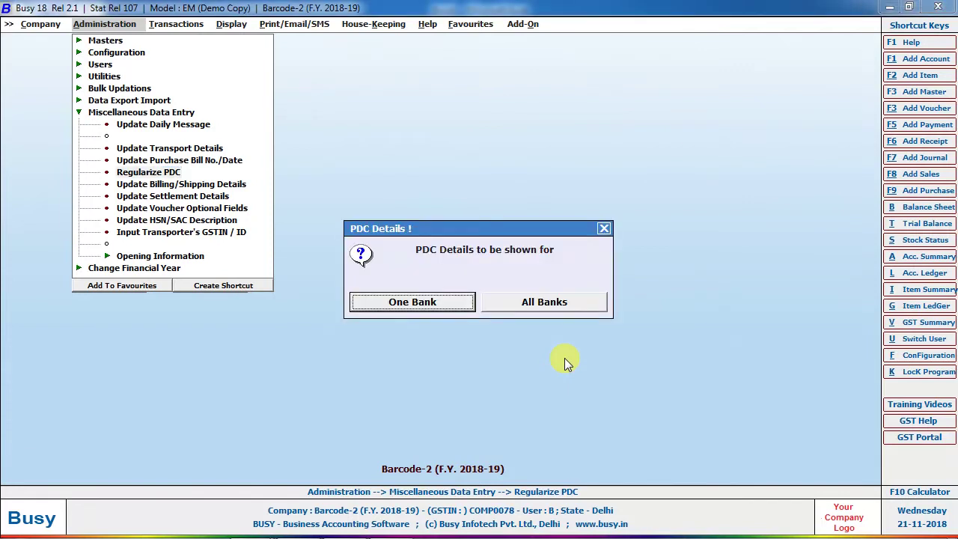
key(Return)
key(Down)
key(Down)
key(Down)
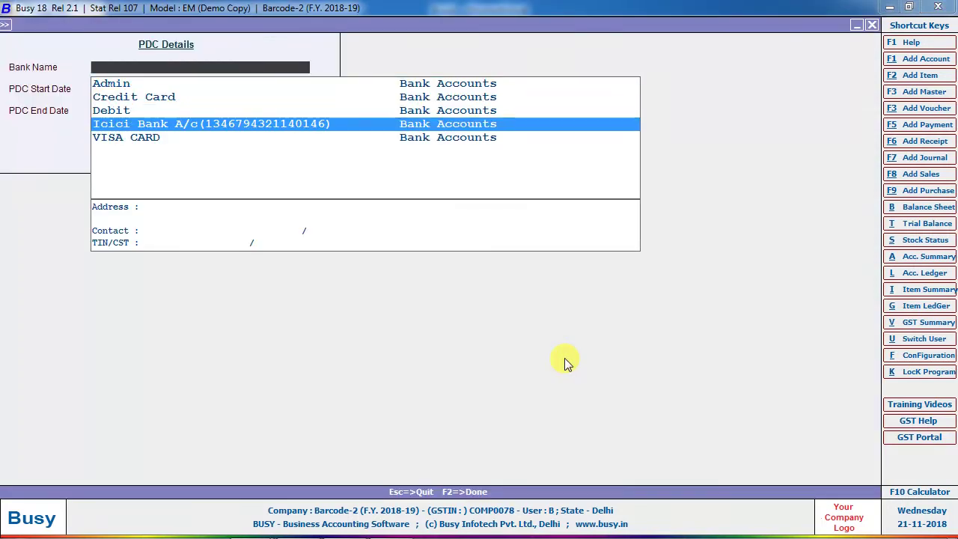
key(Return)
key(Return)
key(Return)
key(Return)
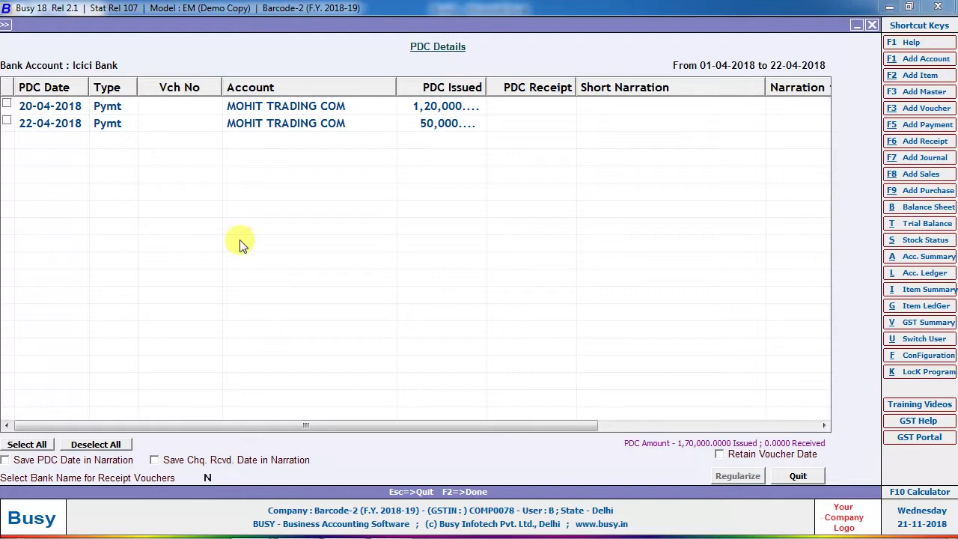
click(6, 105)
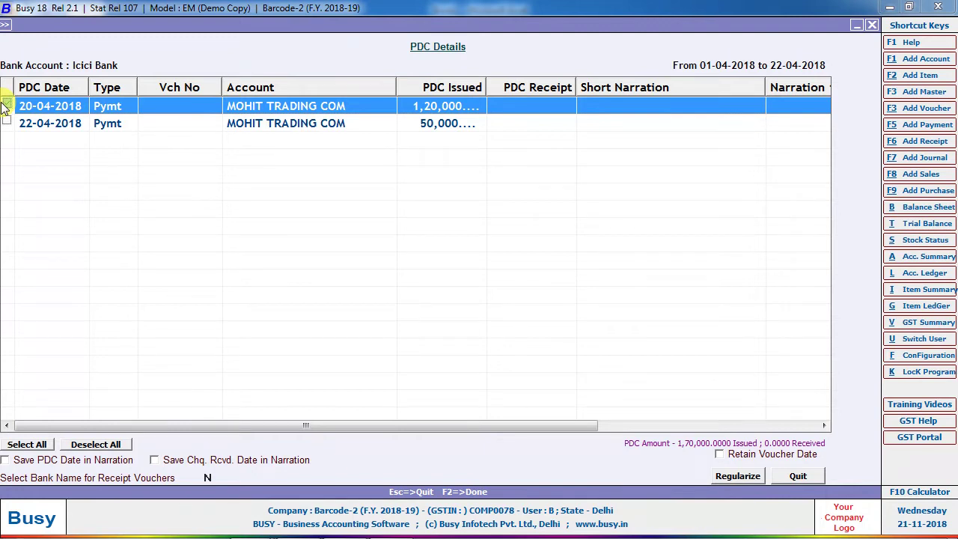
key(Escape)
key(Escape)
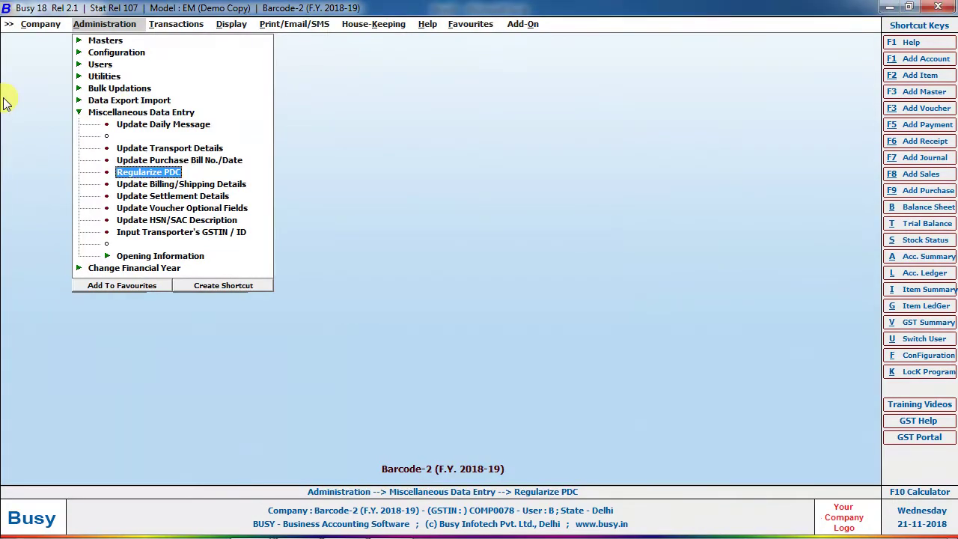
key(Right)
key(Right)
key(Down)
key(Down)
key(Return)
key(Return)
key(Return)
key(Return)
key(Return)
key(Return)
key(Return)
key(Return)
key(Return)
key(Return)
key(Down)
key(Down)
key(Down)
key(Down)
key(Down)
key(Down)
key(Down)
key(Down)
key(Up)
key(Up)
key(Return)
key(Return)
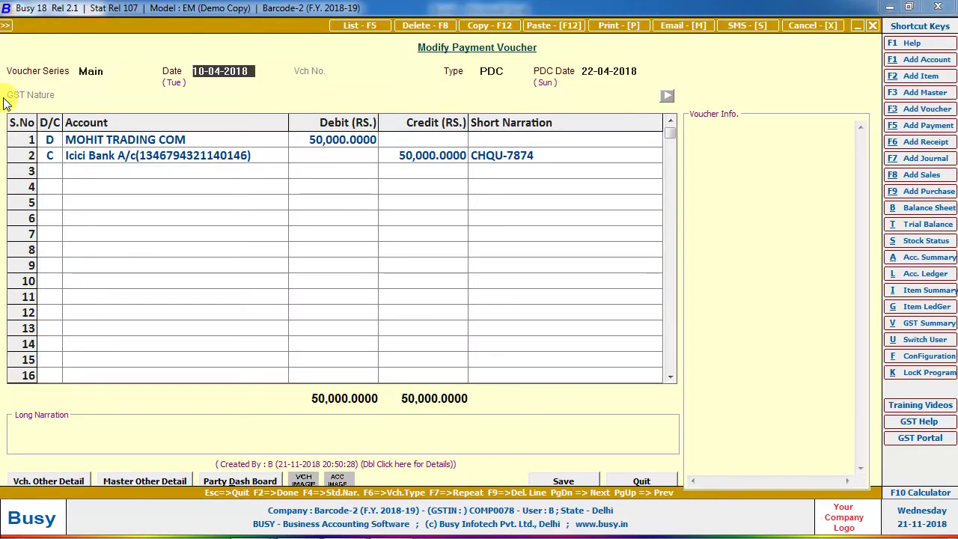
key(Return)
key(Up)
key(Return)
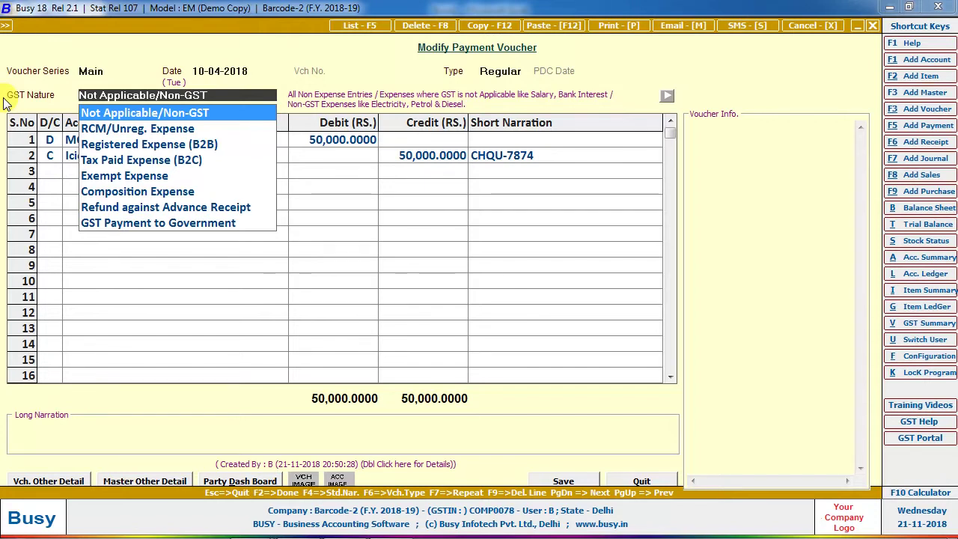
key(Return)
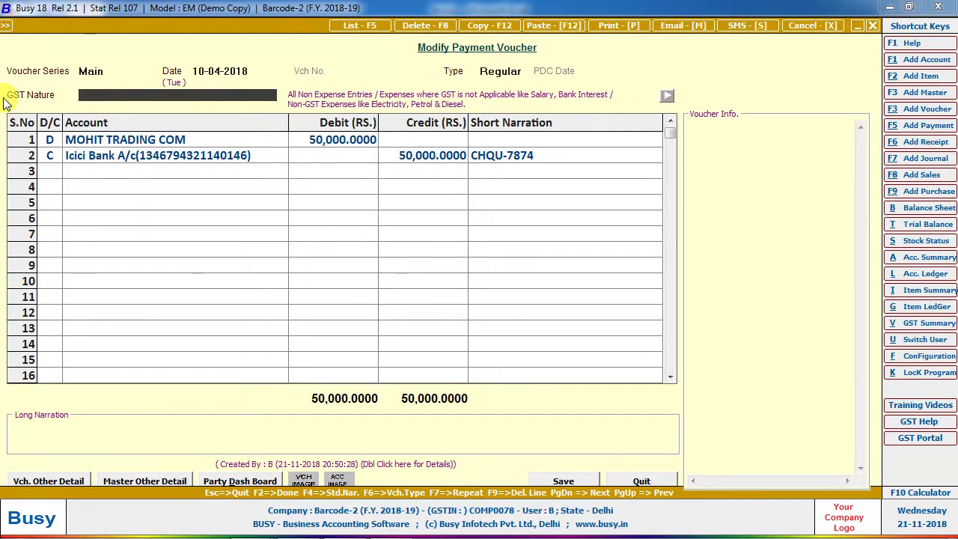
key(Escape)
key(Escape)
key(Escape)
key(Left)
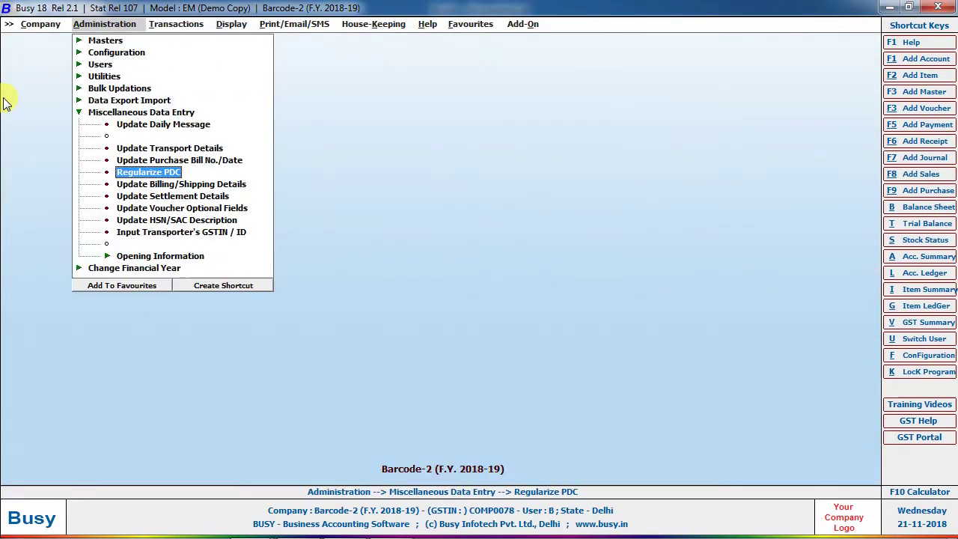
Open Regularize PDC for one bank, Icici Bank, with the default date range.
key(Return)
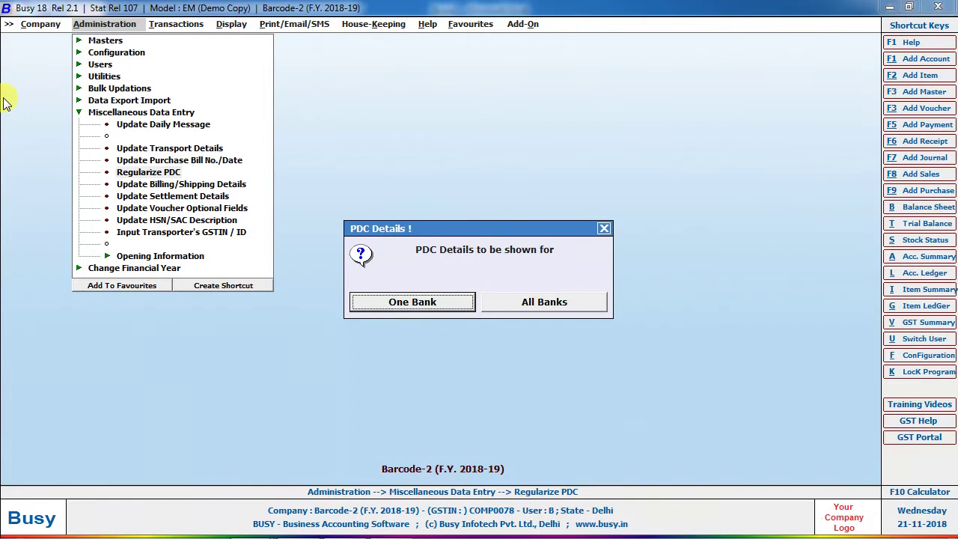
key(Return)
key(Down)
key(Down)
key(Down)
key(Return)
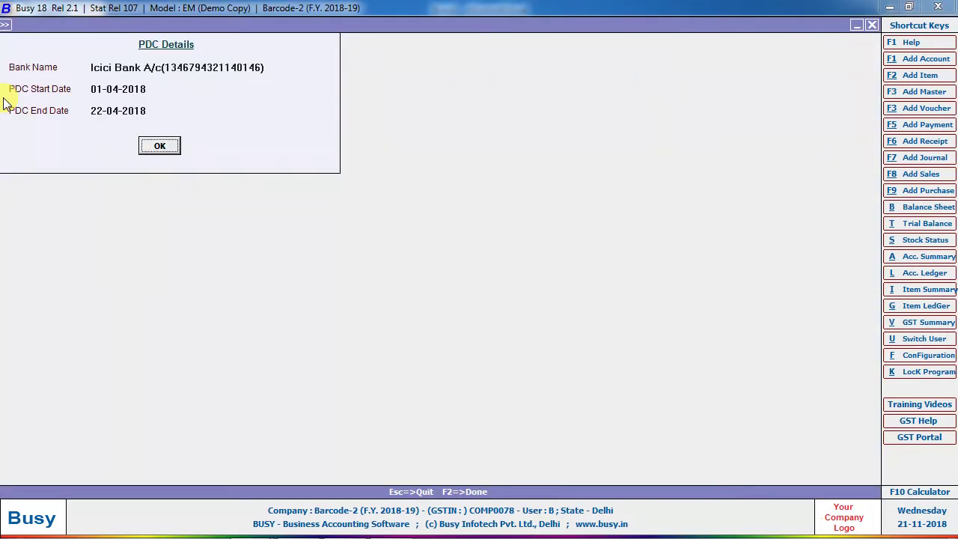
key(Return)
Tick the 20-04-2018 cheque, add PDC and cheque-received dates to narration, and regularize it.
click(6, 105)
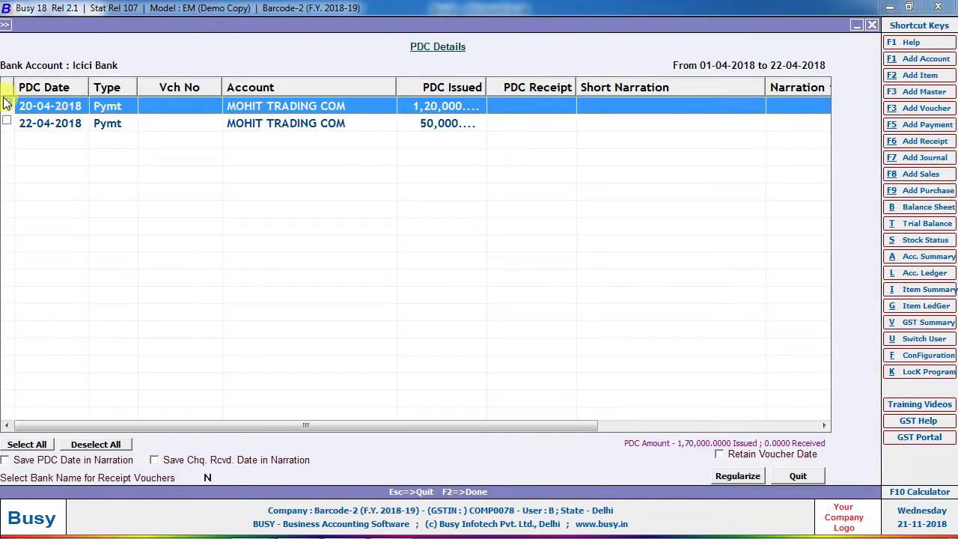
click(51, 460)
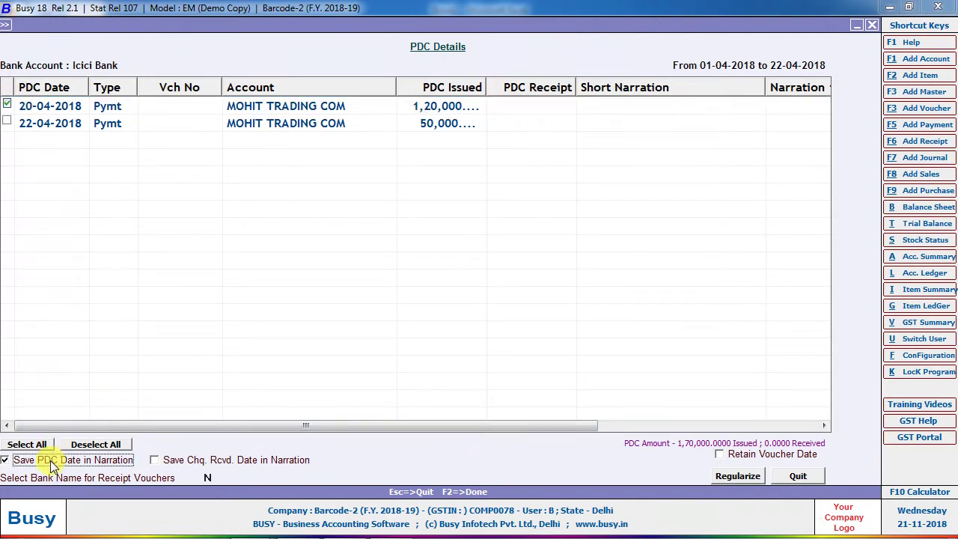
click(164, 461)
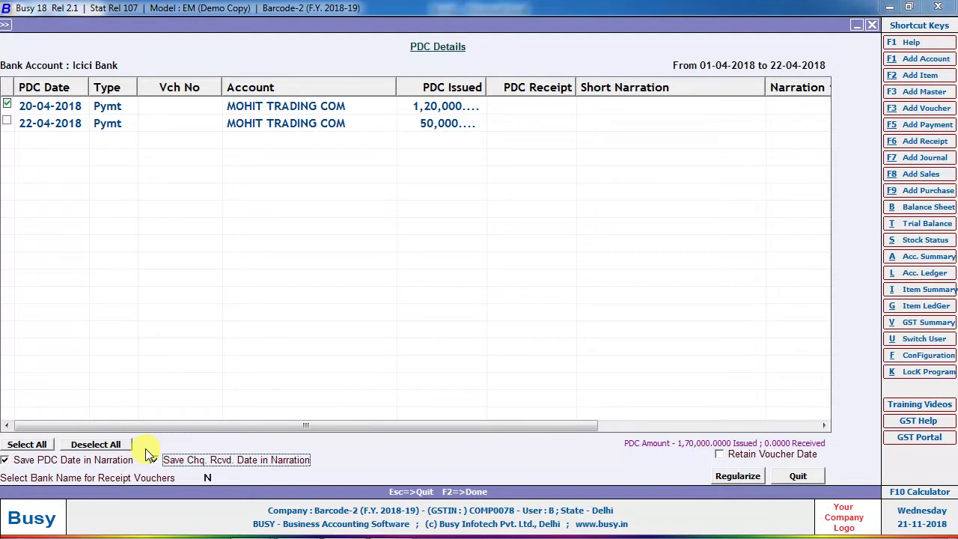
click(728, 479)
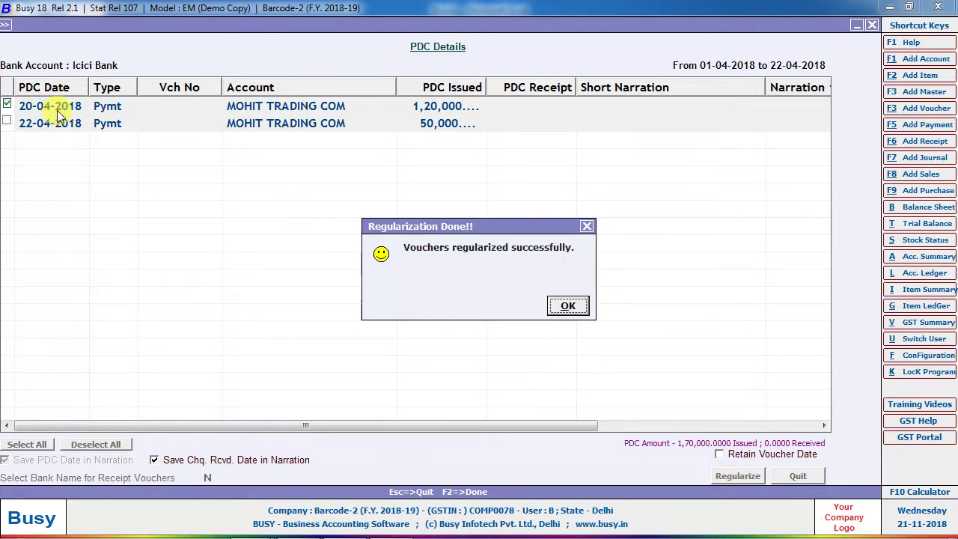
key(Return)
Reopen the MOHIT TRADING COM ledger and check the 20-04-2018 voucher's long narration.
key(Escape)
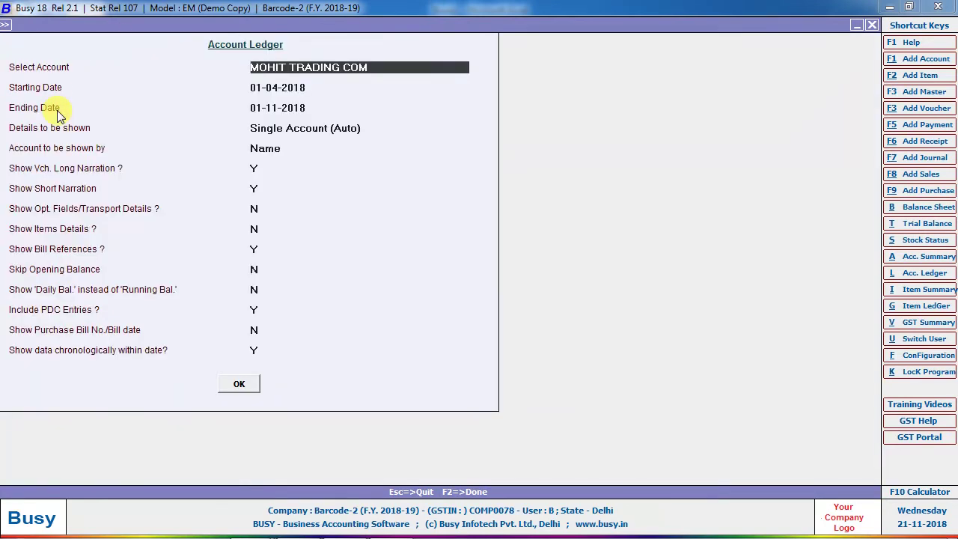
key(Return)
key(Return)
key(Return)
key(Return)
key(Return)
key(Return)
key(Return)
key(Return)
key(Return)
key(Return)
key(Return)
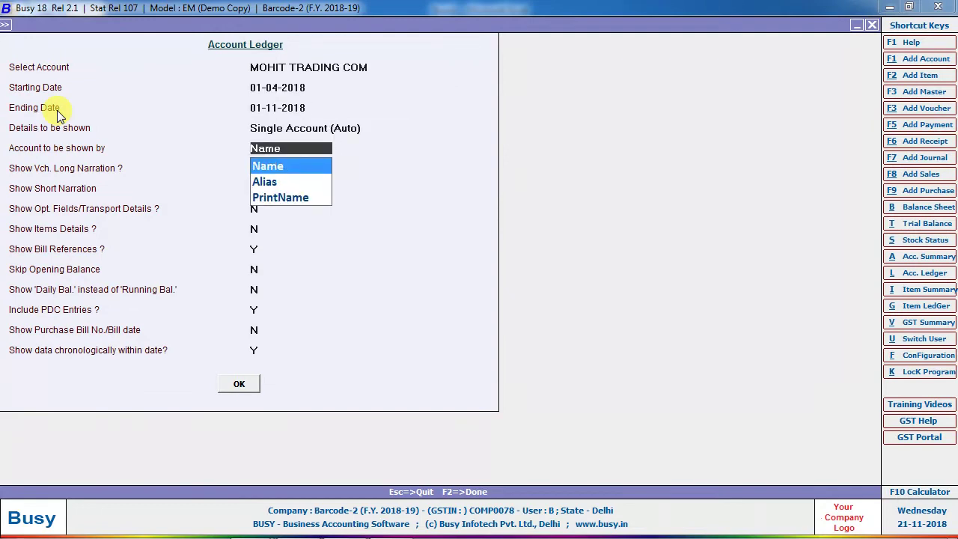
key(Return)
key(F2)
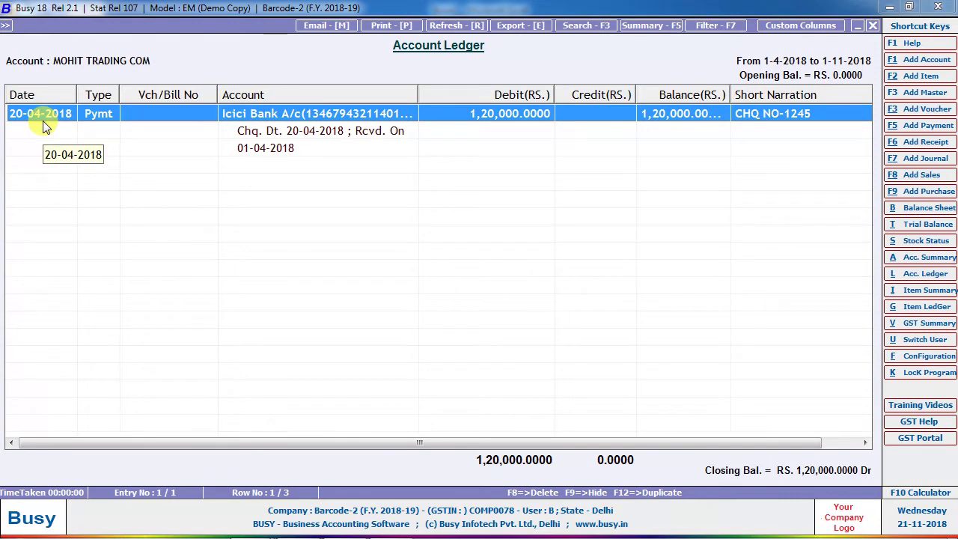
double_click(37, 112)
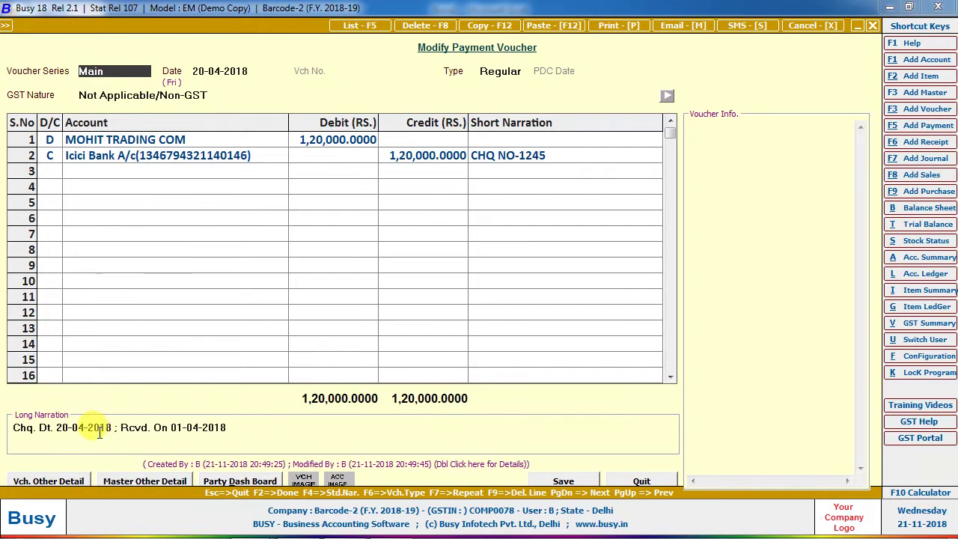
click(200, 432)
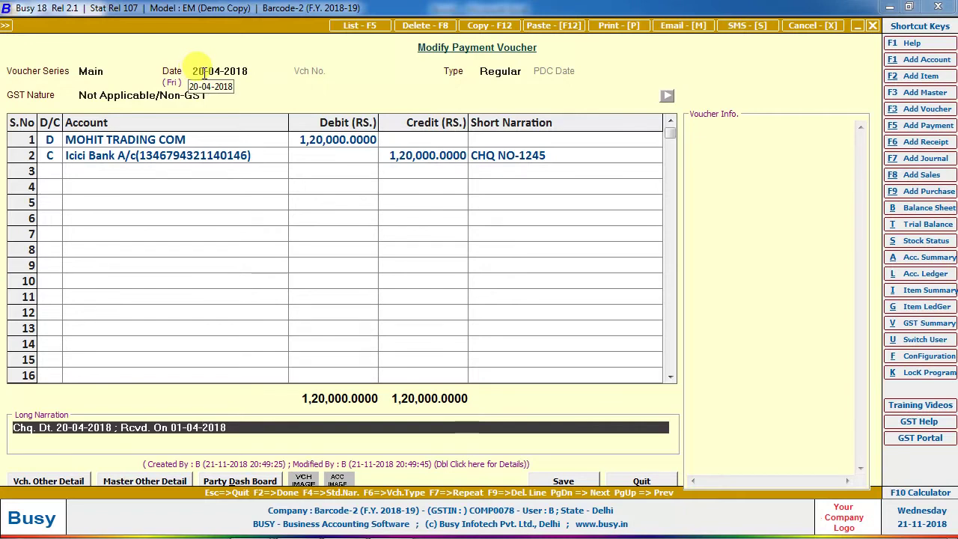
Reopen Regularize PDC for Icici Bank and tick the remaining 22-04-2018 cheque.
key(Escape)
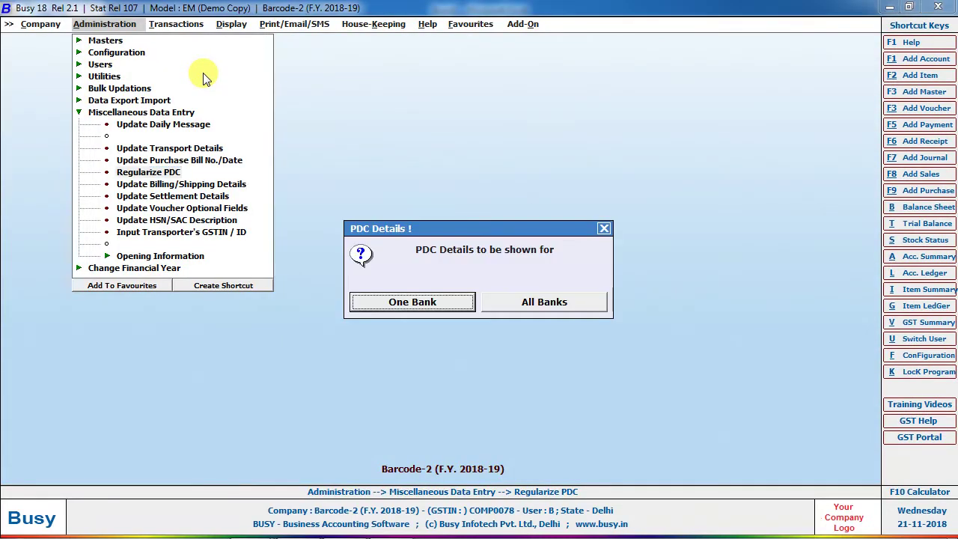
key(Return)
key(Down)
key(Down)
key(Down)
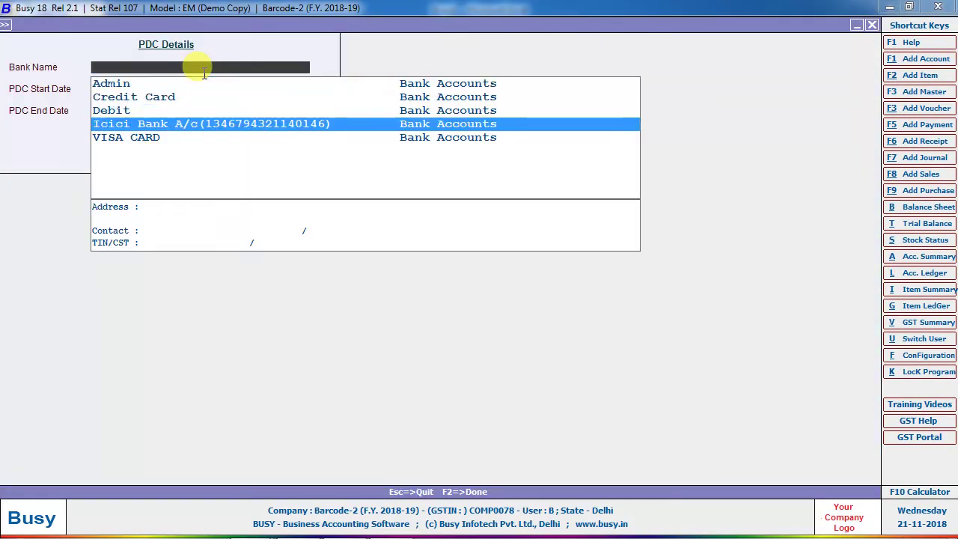
key(Return)
key(Return)
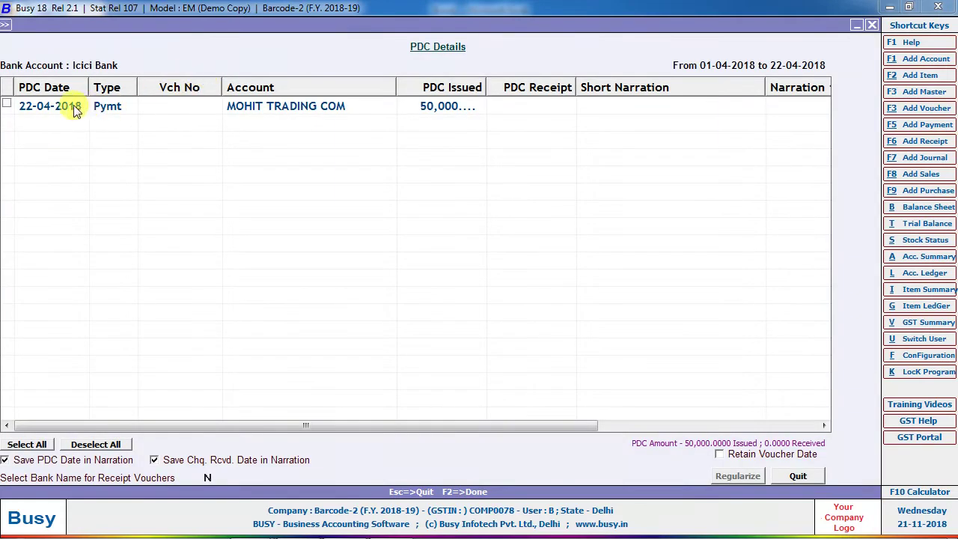
click(9, 107)
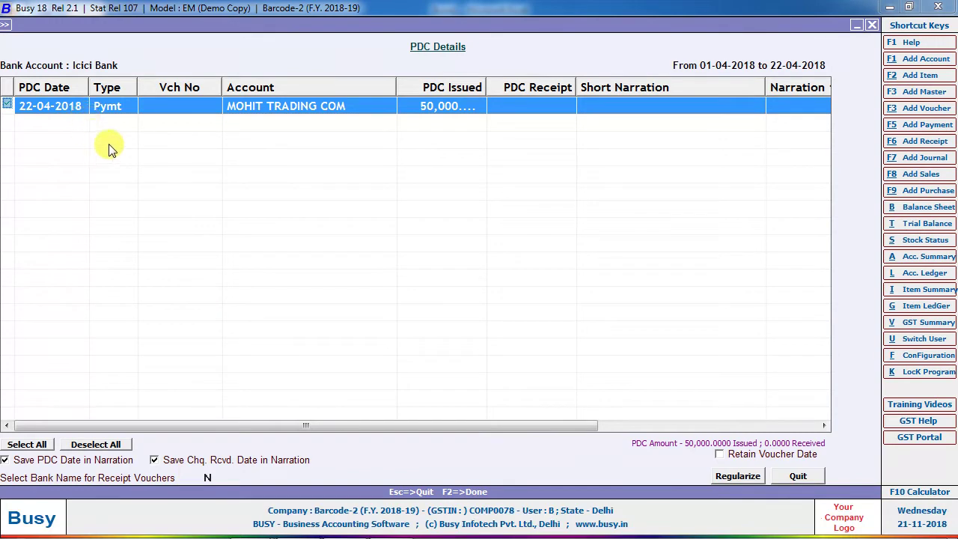
Review the 22-04-2018 cheque's payment voucher, comparing its voucher date and PDC date.
double_click(165, 110)
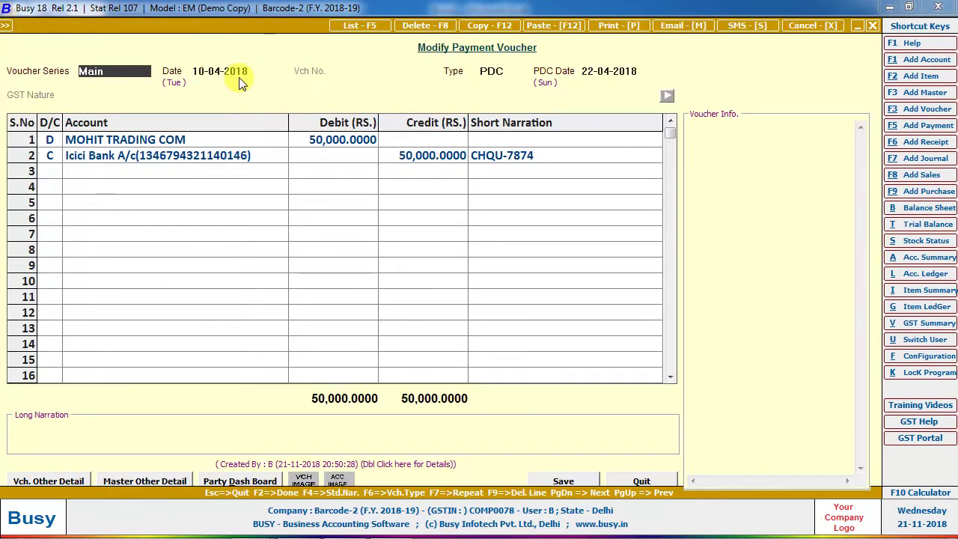
click(588, 69)
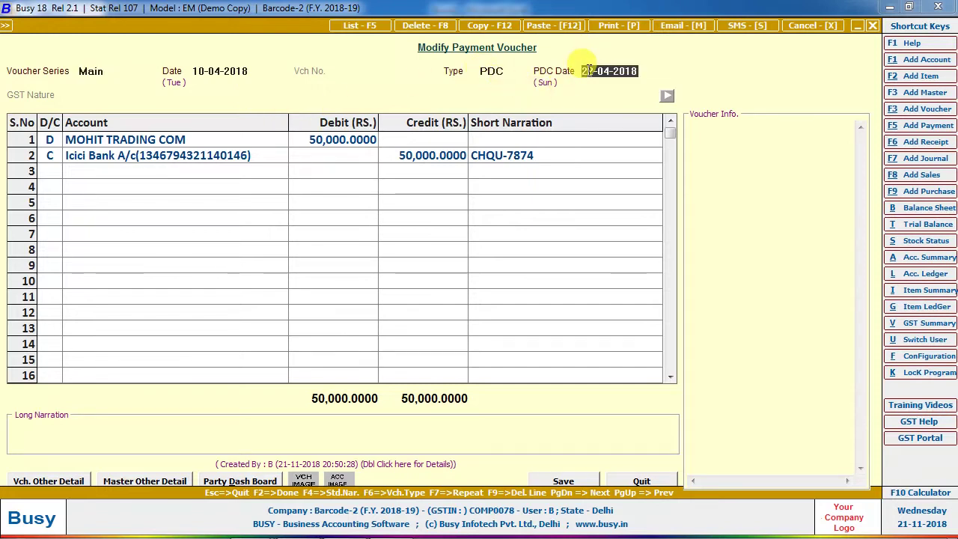
click(220, 68)
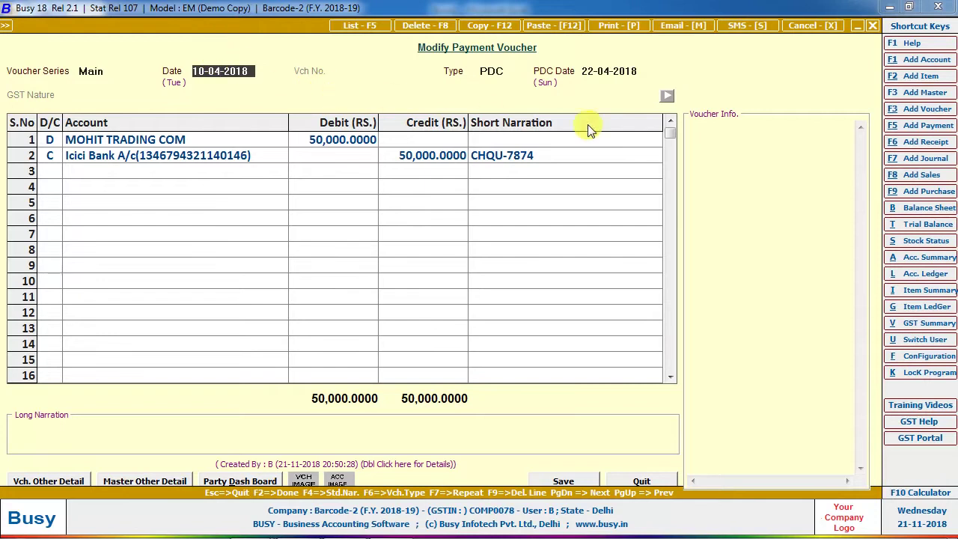
click(588, 71)
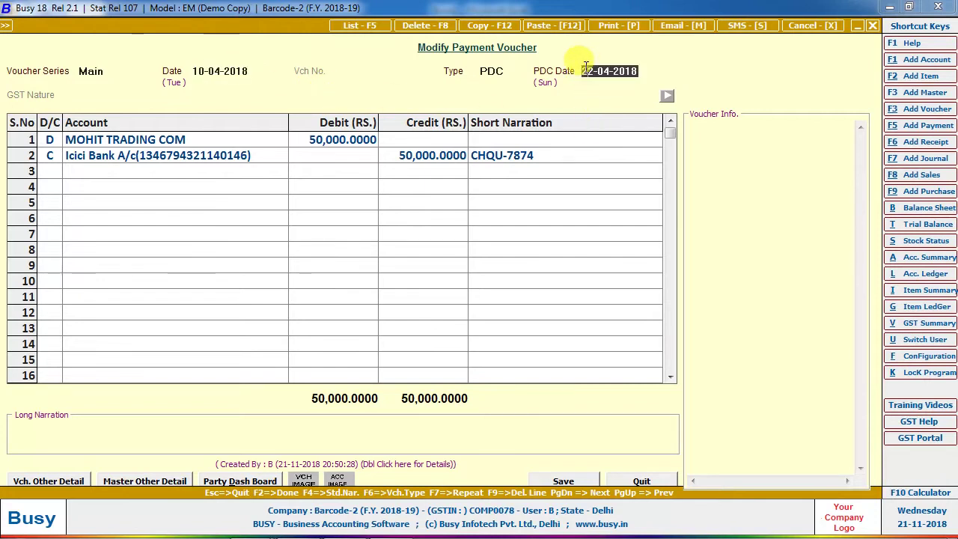
click(249, 68)
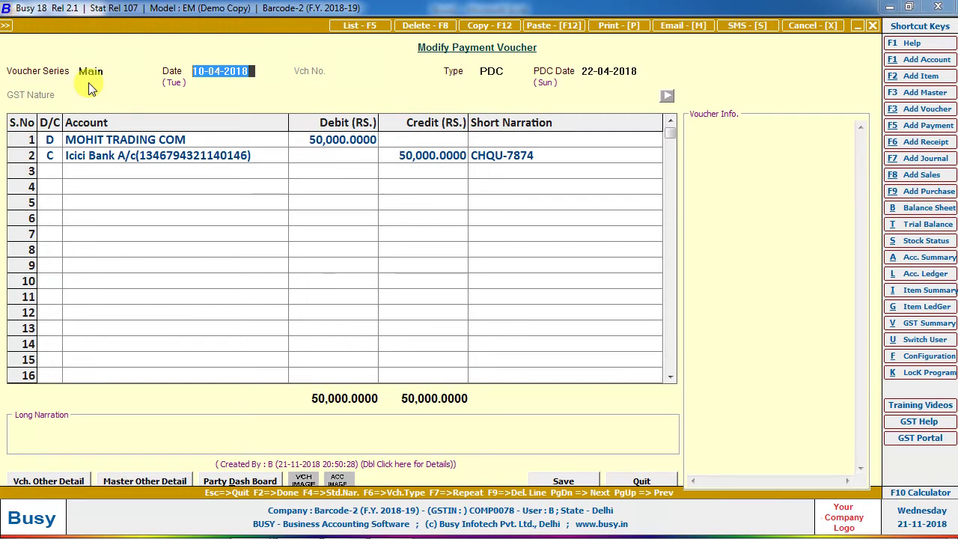
Check the 20-04-2018 voucher's narration in the ledger, then turn on Retain Voucher Date.
key(alt+l)
key(F2)
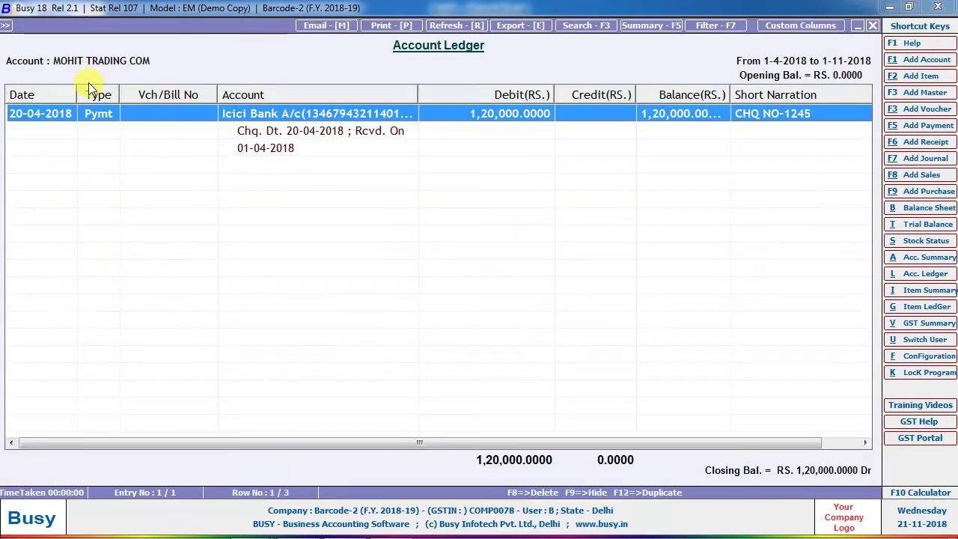
key(Return)
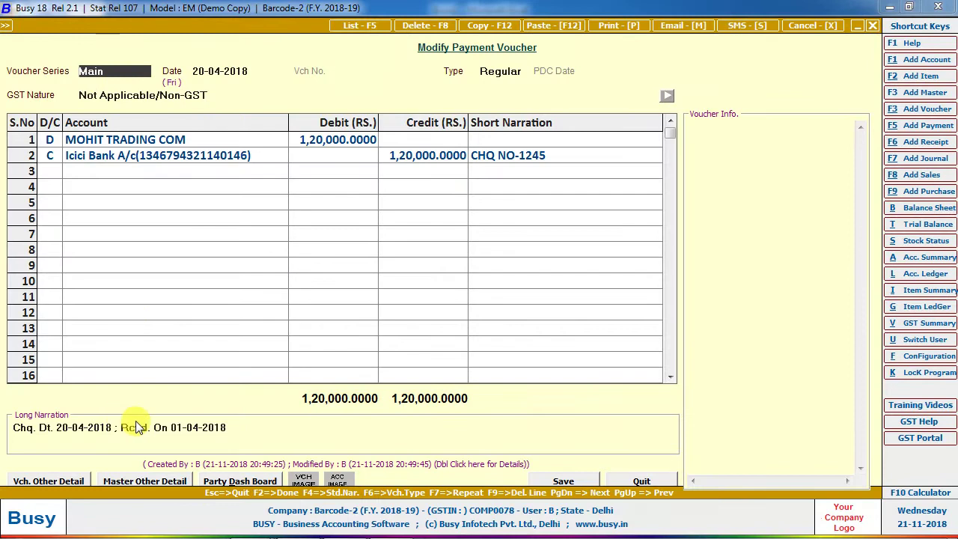
click(197, 425)
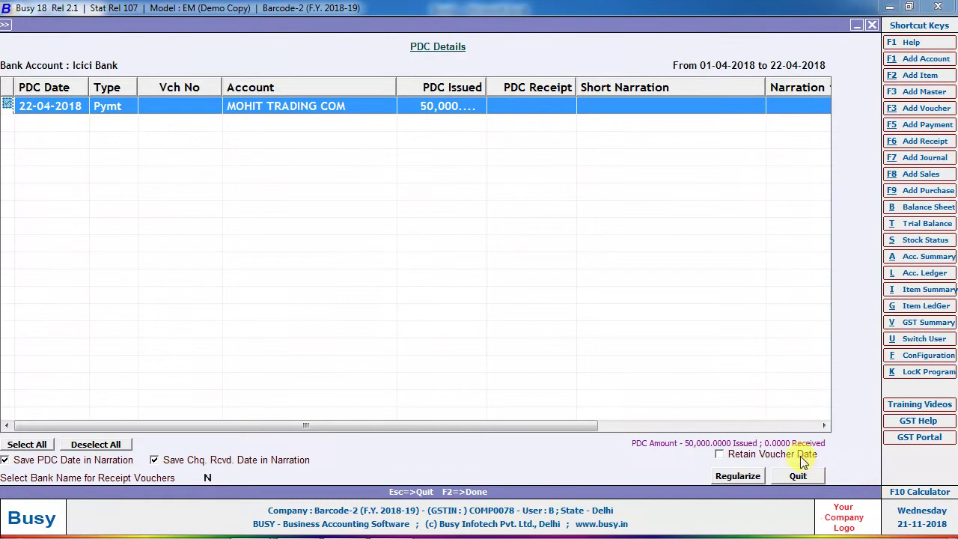
click(801, 453)
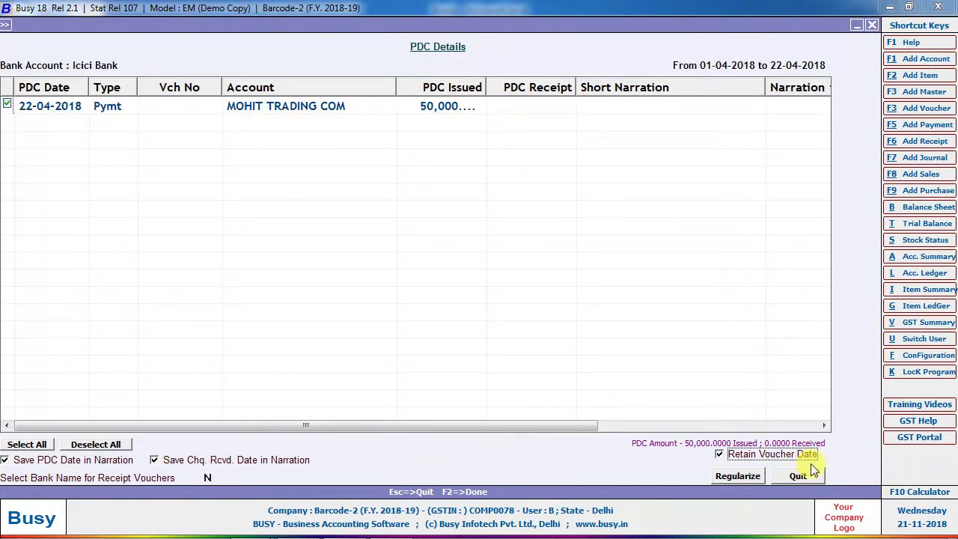
Regularize the 50,000 cheque and verify the 10-04-2018 voucher's narration from the ledger.
click(737, 476)
key(Return)
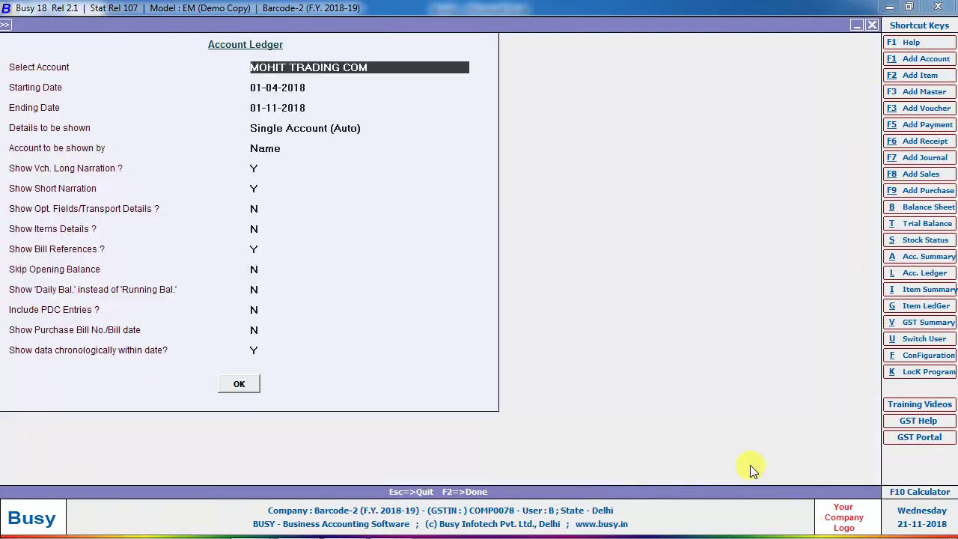
key(Return)
key(Down)
key(Up)
key(Return)
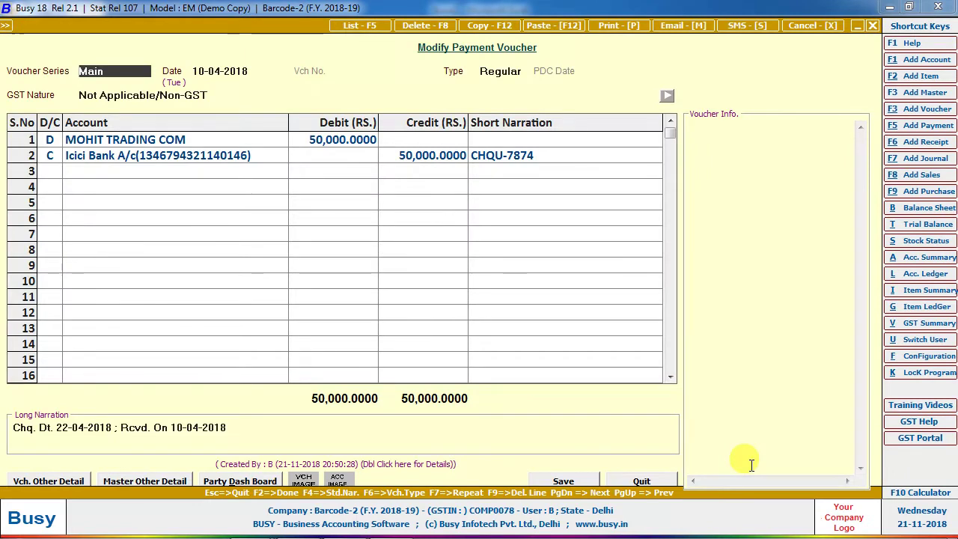
key(Return)
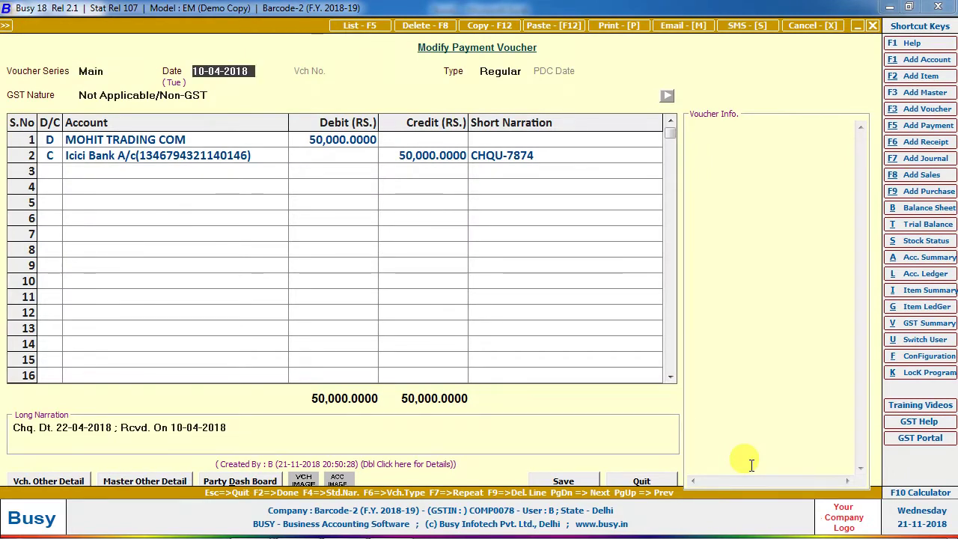
click(53, 428)
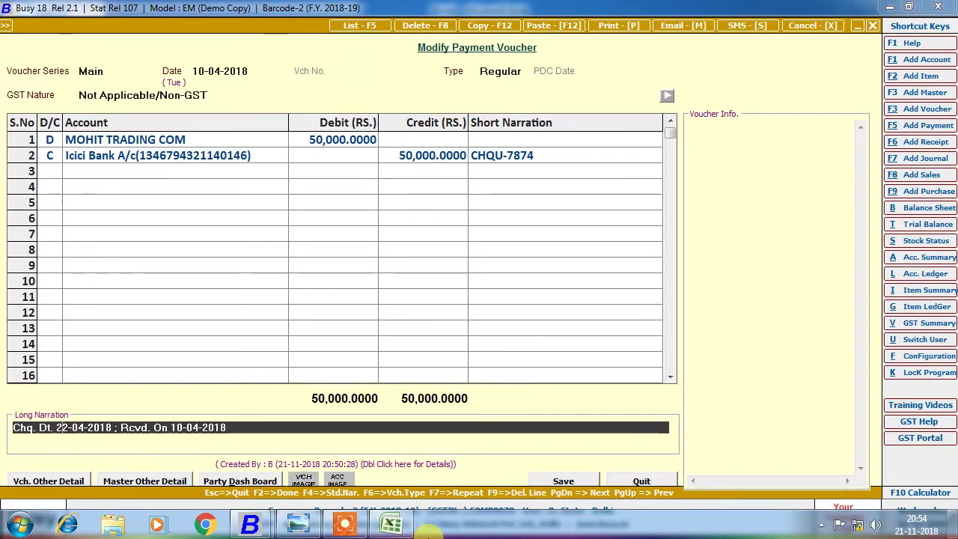
key(Escape)
Quit the voucher and ledger, and browse the Display > Account Books ledger reports.
key(Return)
key(Escape)
key(Right)
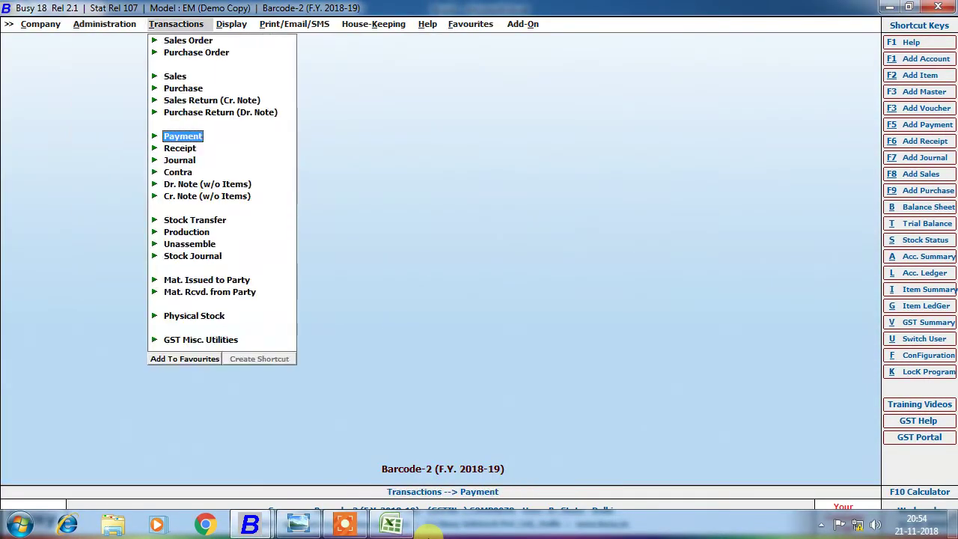
key(Right)
key(Down)
key(Down)
key(Return)
Open the Cash/Bank Book report settings for the Cash account, then close them.
key(Down)
key(Return)
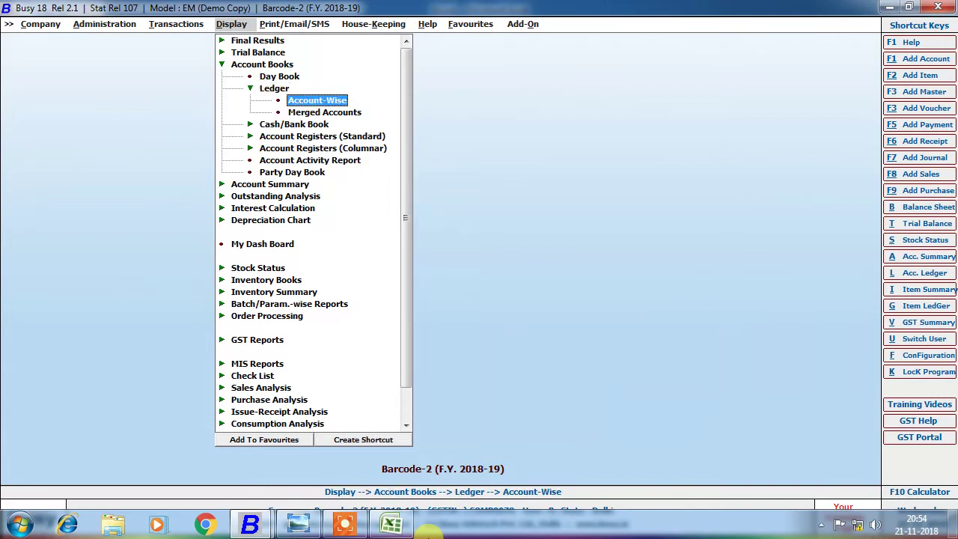
key(Return)
key(Escape)
key(Down)
key(Down)
key(Up)
key(Up)
key(Up)
key(Down)
key(Down)
key(Down)
key(Return)
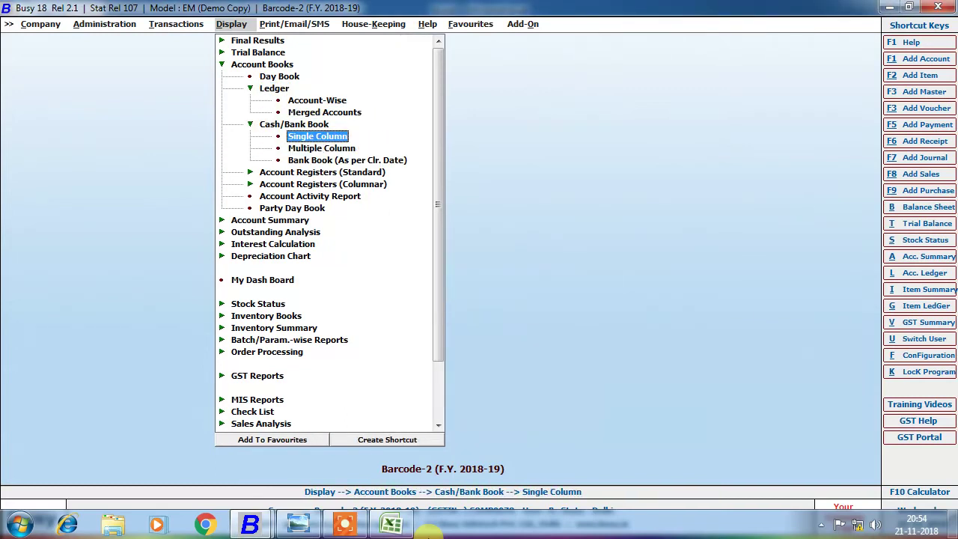
key(Down)
key(Return)
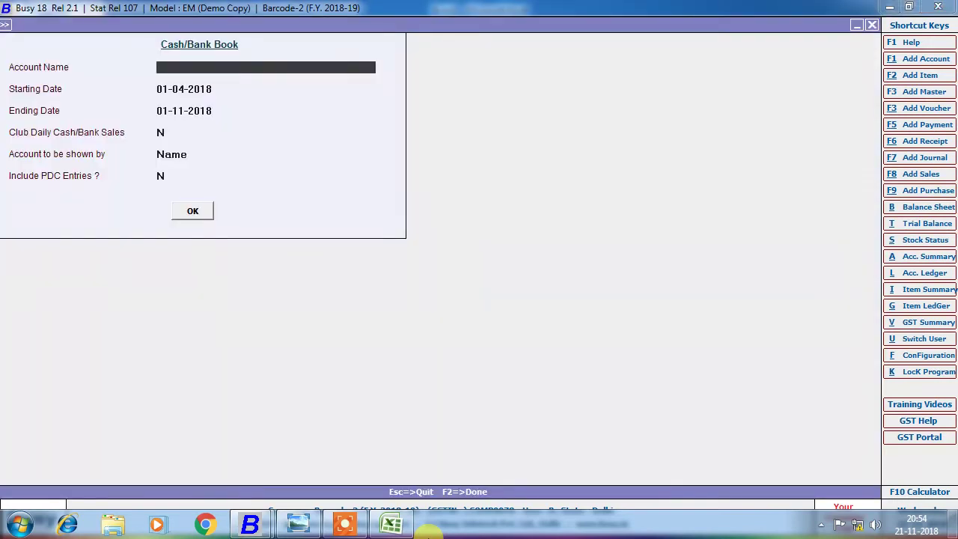
text(c)
key(Return)
key(Return)
key(Return)
key(Return)
key(Return)
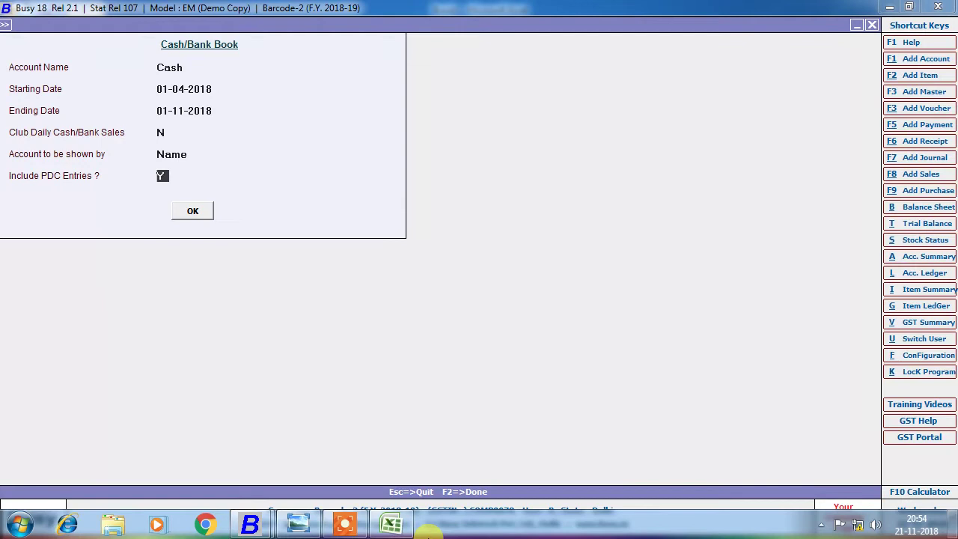
key(Escape)
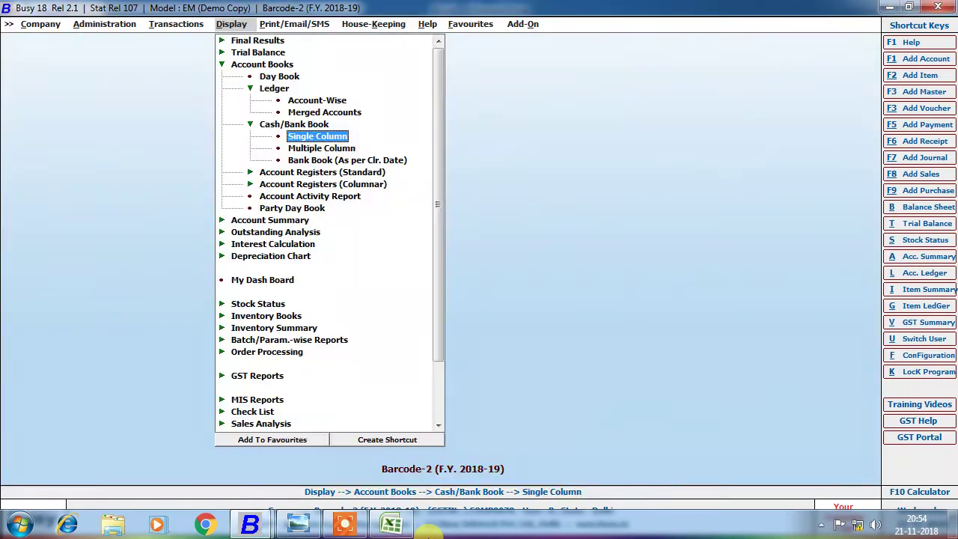
Run the PDC Details report for Icici Bank, which shows no pending cheques.
key(Left)
key(Left)
key(Left)
key(Left)
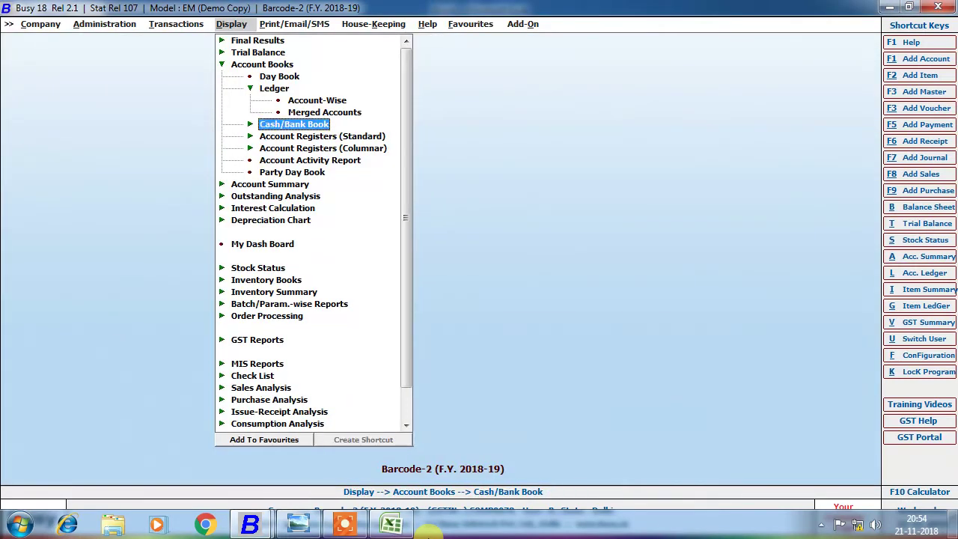
key(Down)
key(Right)
key(Right)
key(Down)
key(Down)
key(Down)
key(Down)
key(Down)
key(Down)
key(Down)
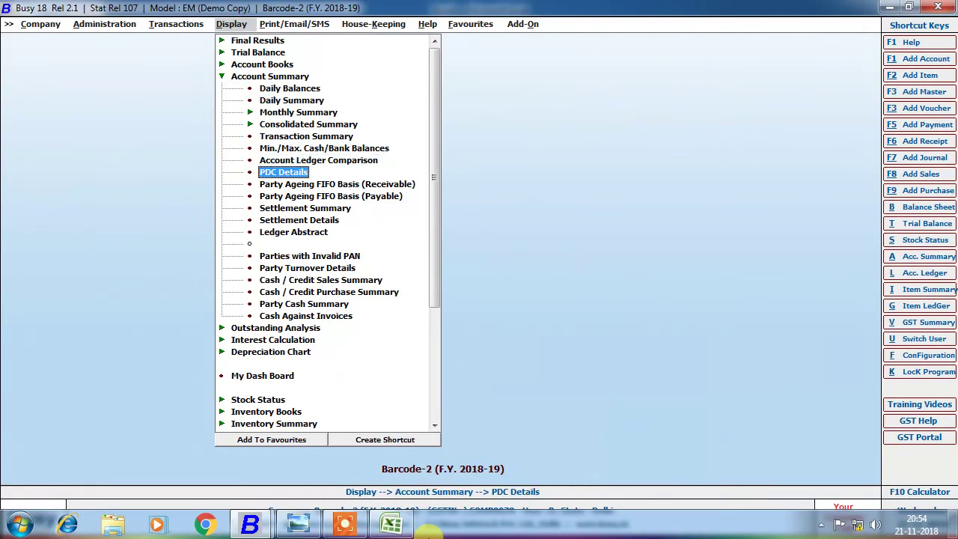
key(Return)
key(Return)
key(Down)
key(Down)
key(Down)
key(Return)
key(Return)
key(Return)
key(Return)
key(Return)
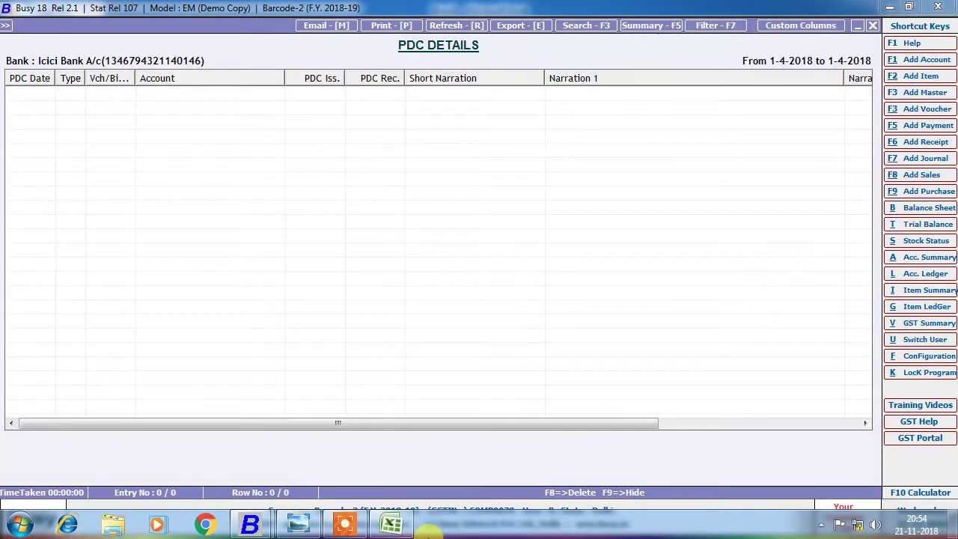
key(Escape)
key(Escape)
key(Escape)
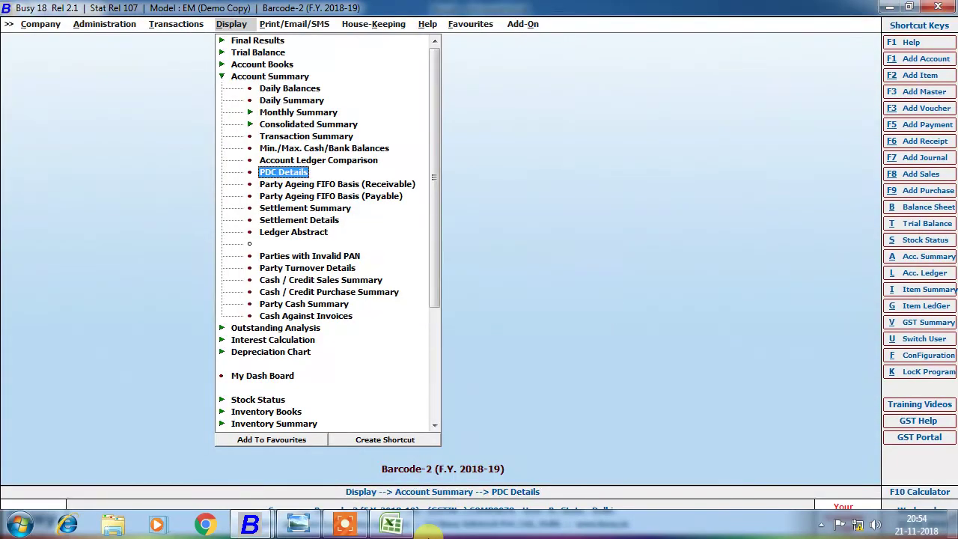
View party-wise receivable ageing, showing MOHIT TRADING COM at 1,70,000.
key(Down)
key(Return)
key(Return)
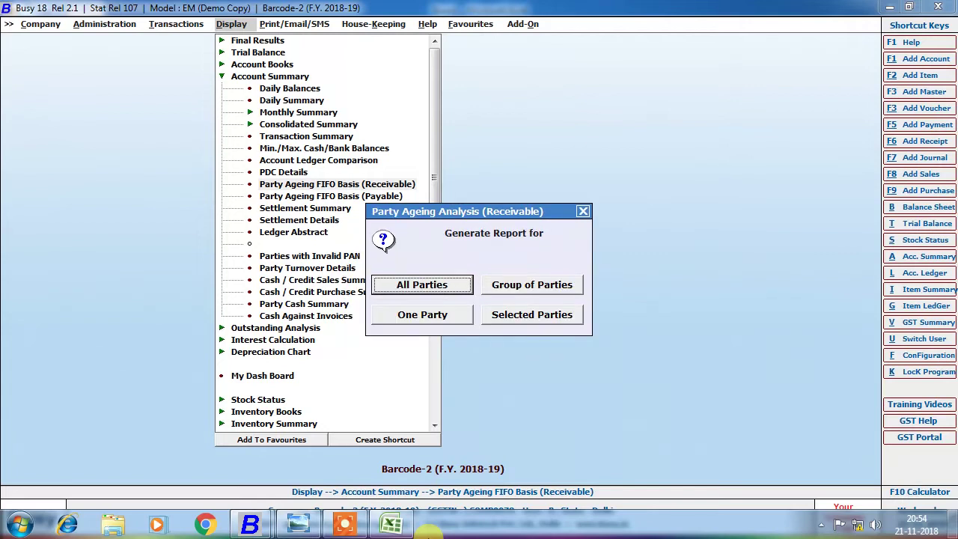
key(Return)
key(F2)
key(Down)
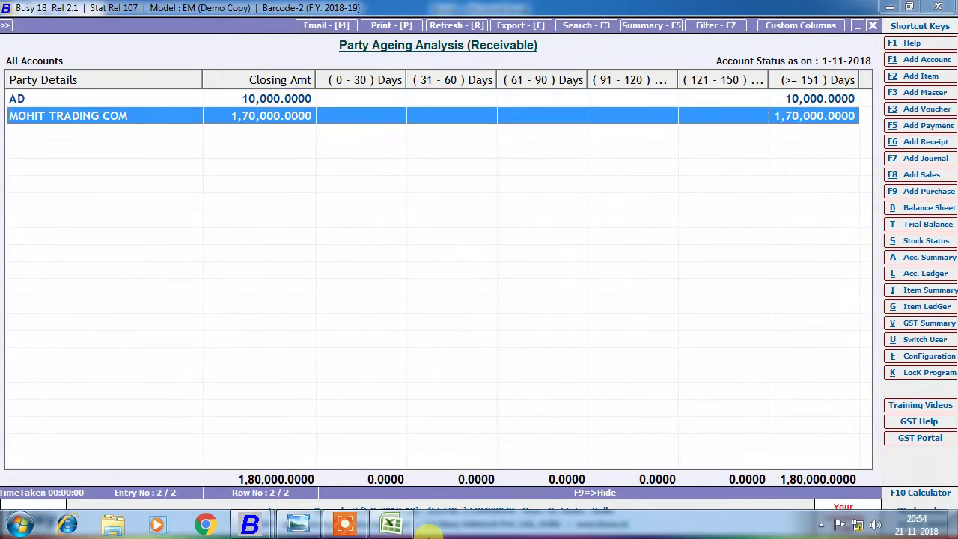
key(Escape)
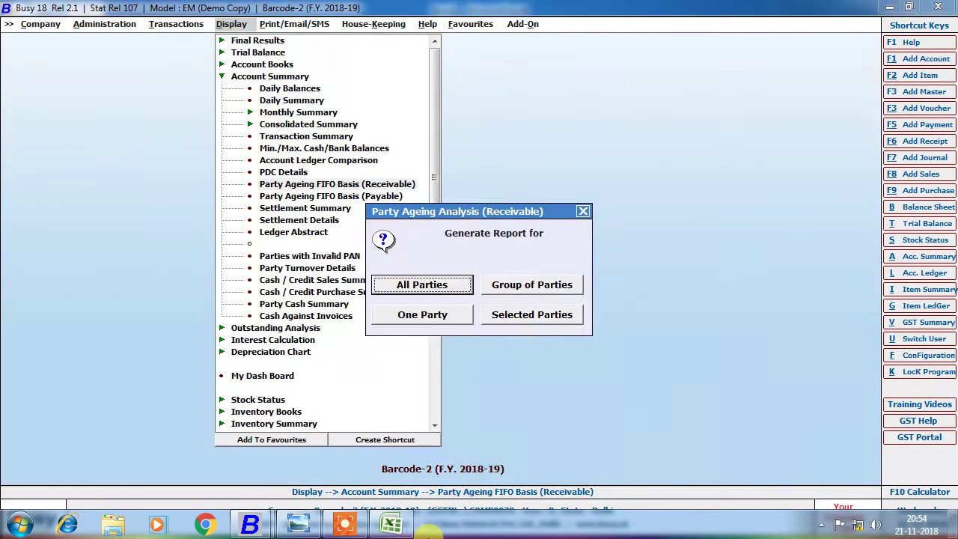
key(Escape)
Start adding a new voucher from Transactions > Receipt.
key(Left)
key(Down)
key(Return)
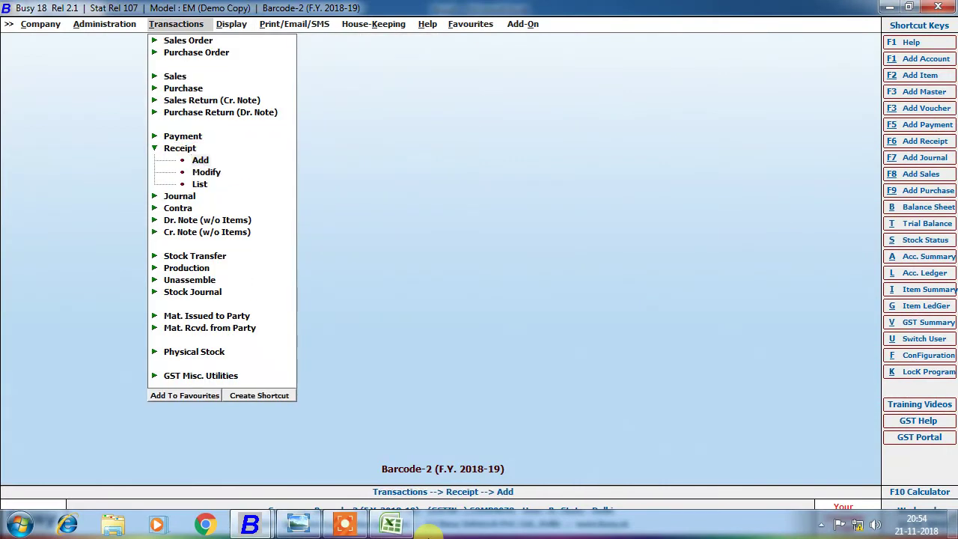
key(Return)
Start a receipt dated 01-04-2018 as a post-dated cheque with PDC date 20-04-2018.
text(01-04)
key(Return)
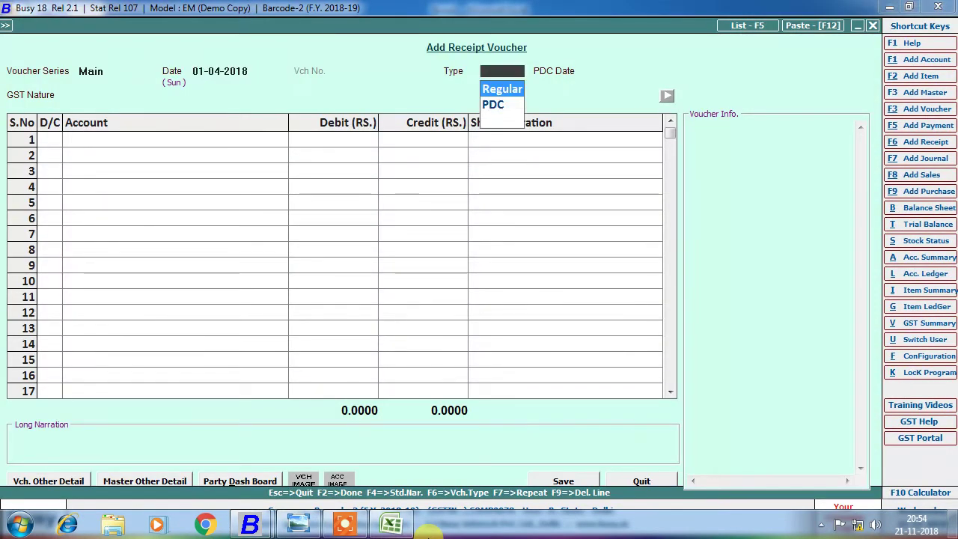
key(Return)
key(Up)
key(Down)
key(Return)
text(20)
key(Return)
key(Return)
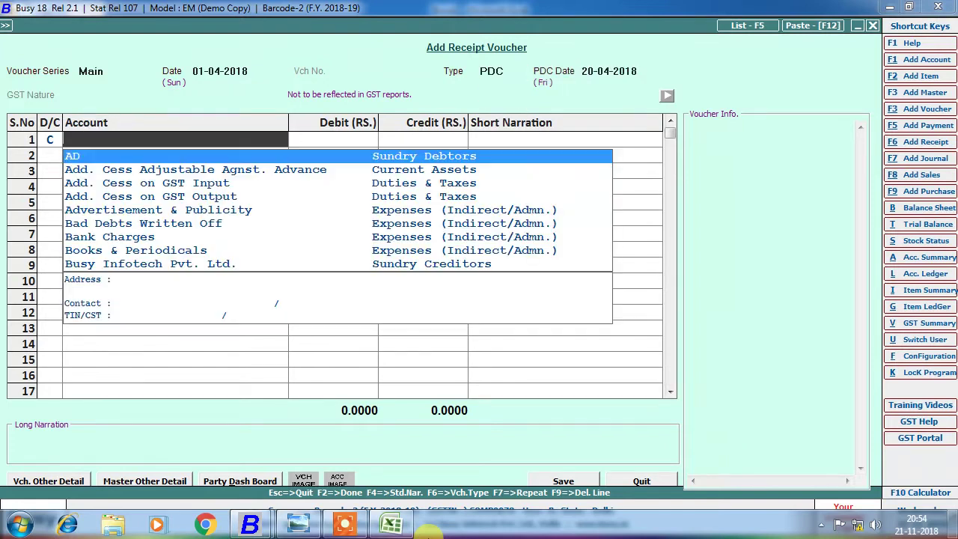
Set the receipt's party account to MOHIT ENTERPRISES instead of Busy Infotech Pvt. Ltd.
text(busy)
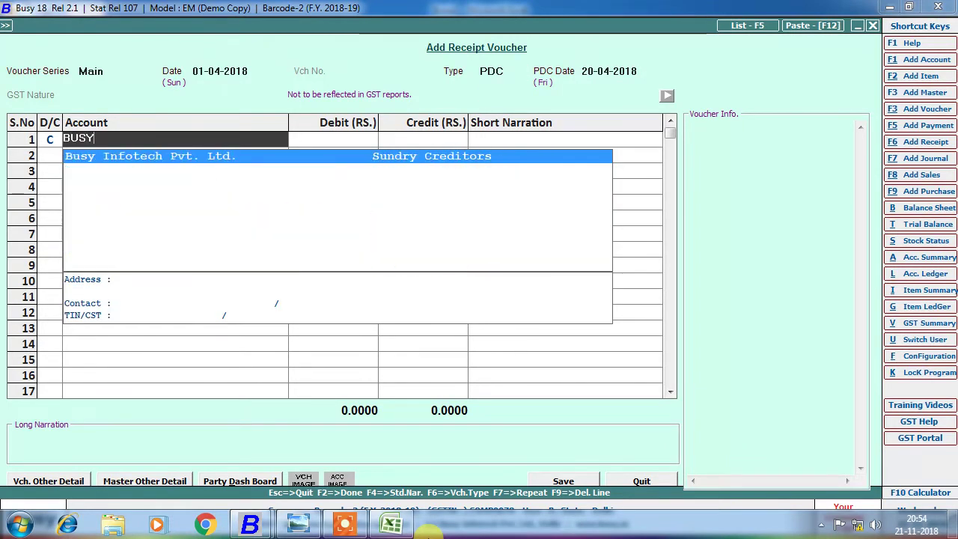
key(Return)
key(shift+Tab)
text(mOHIT)
key(Return)
Credit 1,20,010, debit VISA CARD, adjust on account and save the receipt.
text(120000)
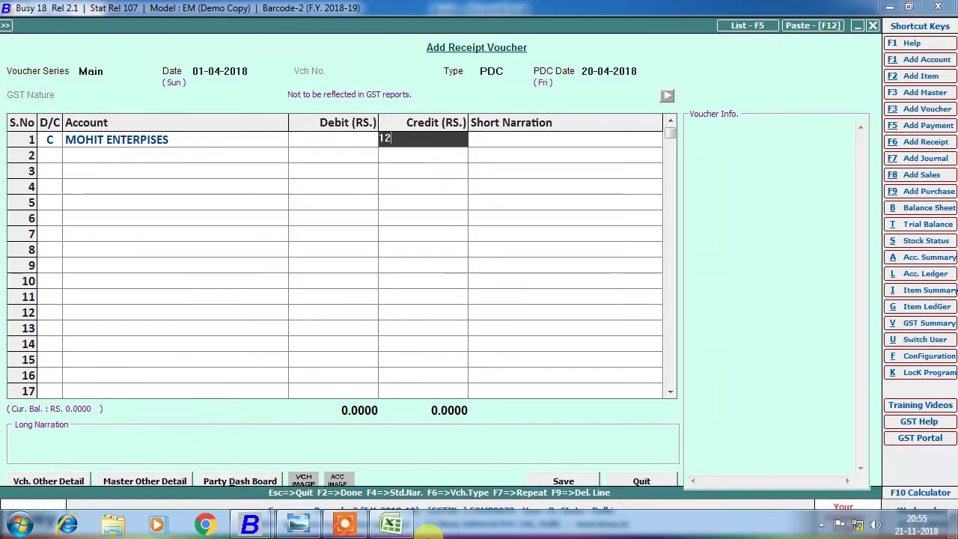
key(BackSpace)
key(BackSpace)
text(10)
key(Return)
key(Return)
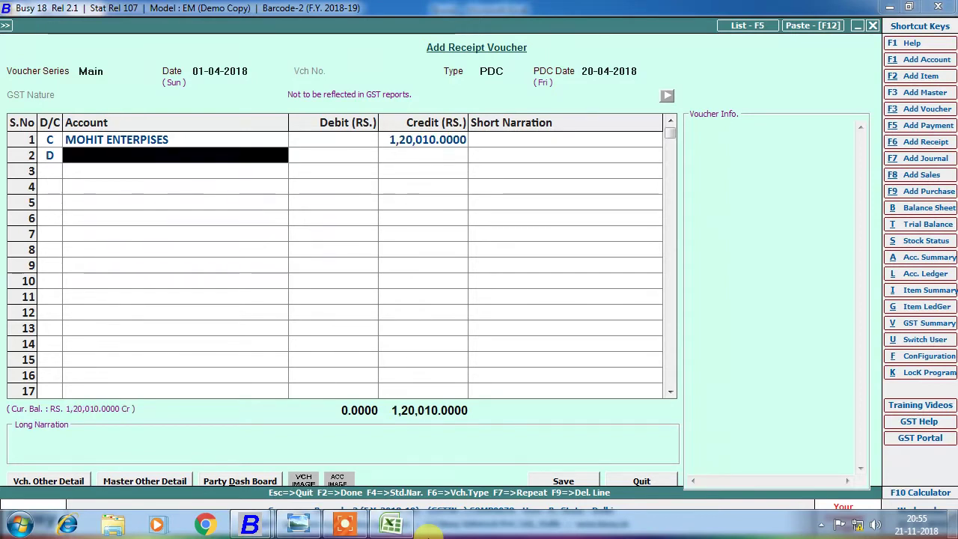
key(Down)
key(Down)
key(Down)
key(Down)
key(Down)
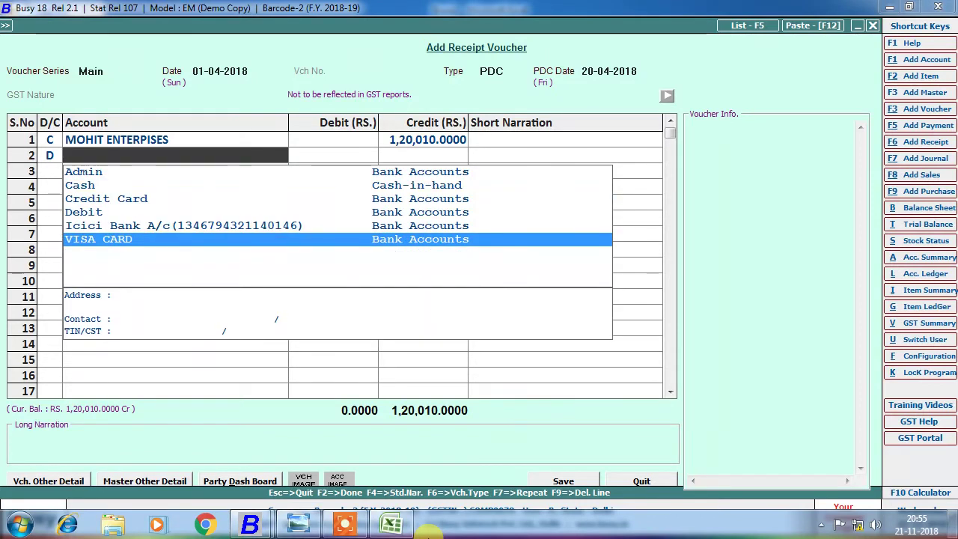
key(Return)
key(Return)
key(Return)
key(Return)
key(Return)
key(Return)
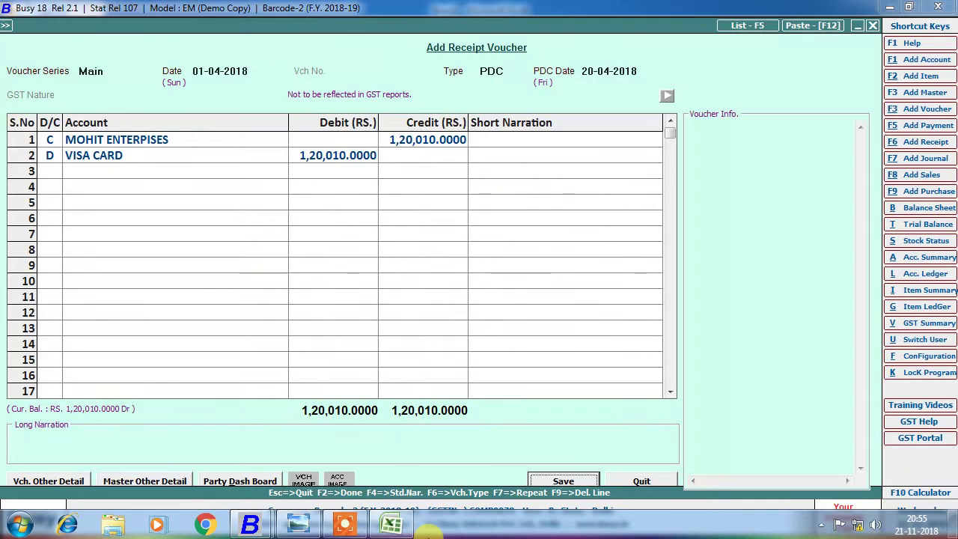
key(Return)
key(Return)
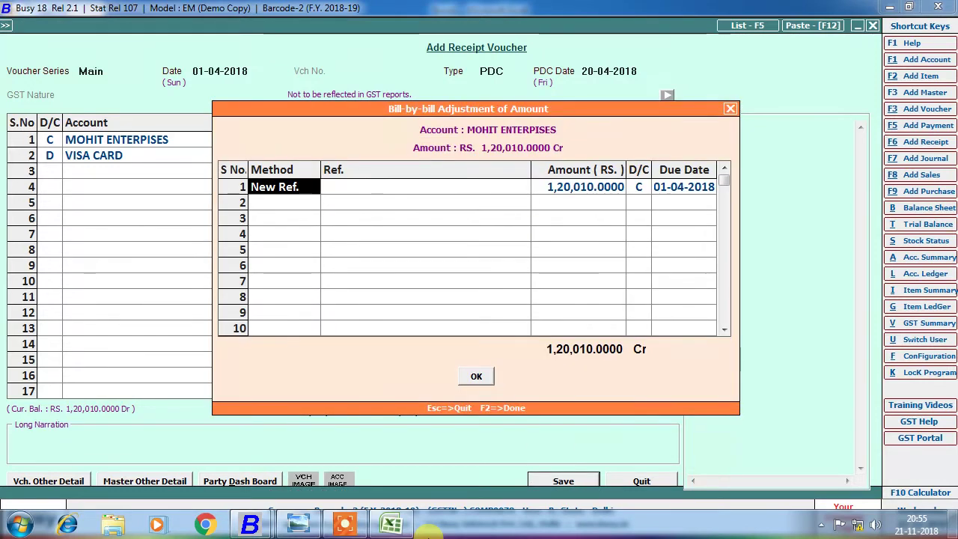
key(Escape)
key(F2)
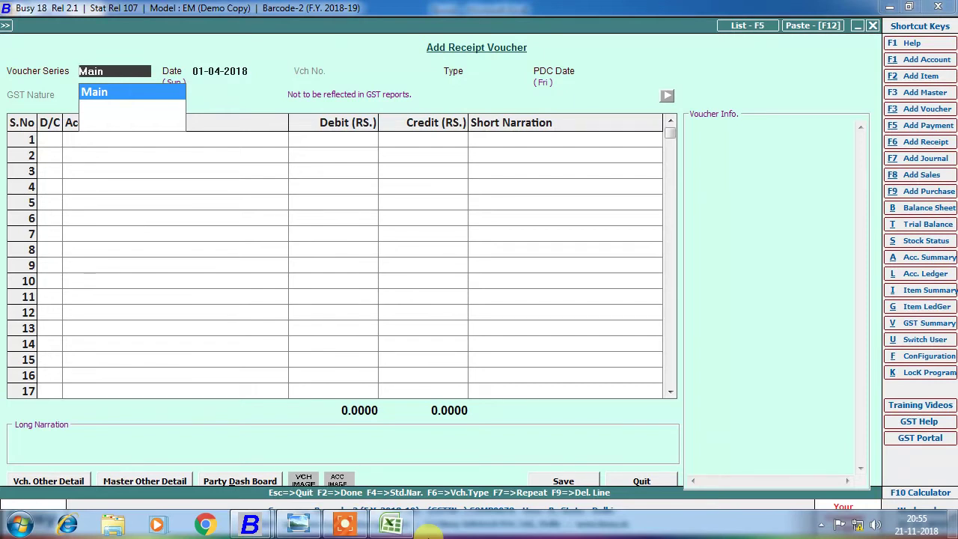
key(Escape)
key(Escape)
Open Regularize PDC for the VISA CARD bank and tick the post-dated receipt.
key(Left)
key(Right)
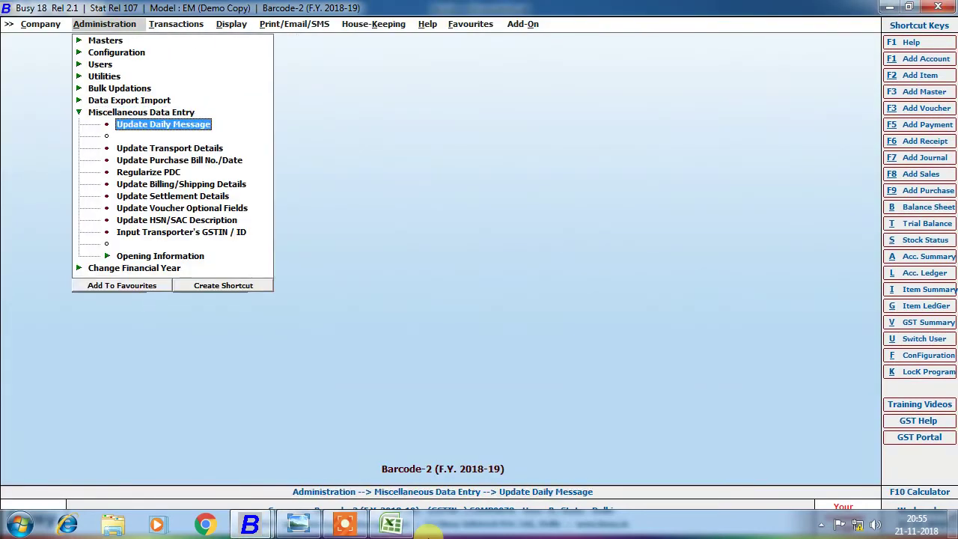
key(Down)
key(Down)
key(Down)
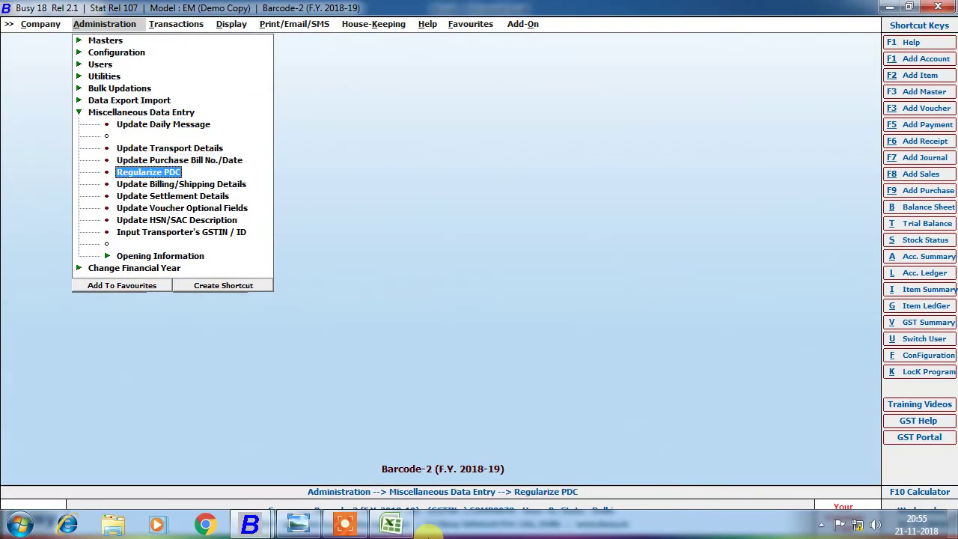
key(Return)
key(Return)
key(Down)
key(Down)
key(Down)
key(Down)
key(Return)
key(Return)
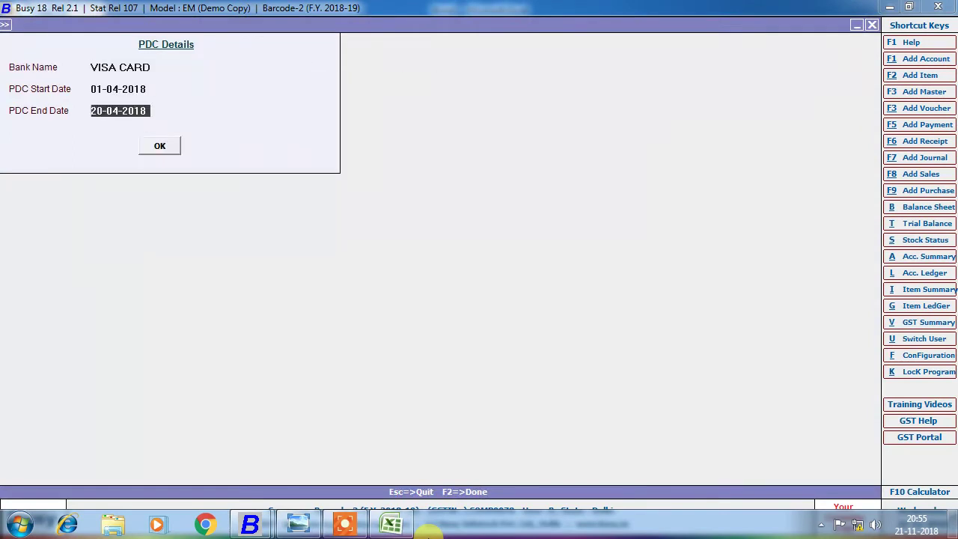
key(Return)
key(Return)
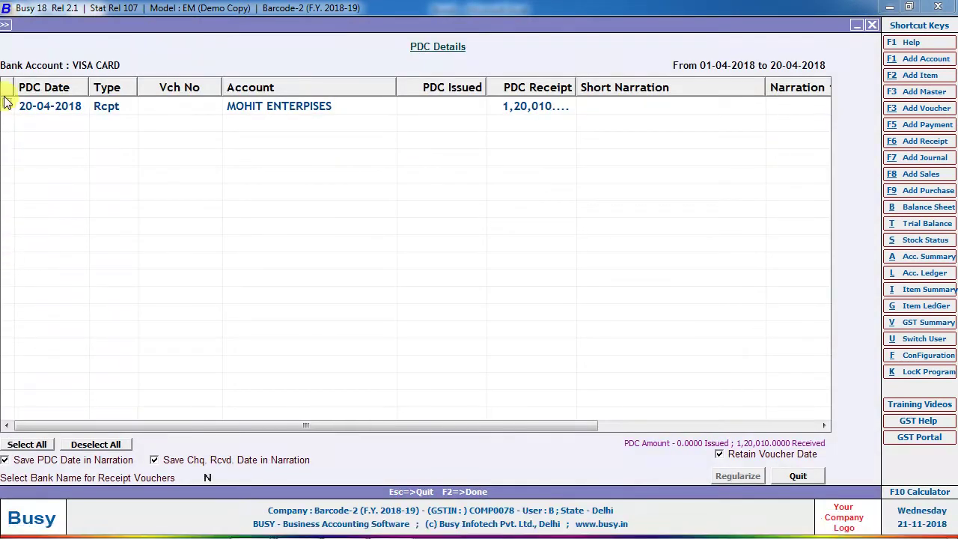
click(6, 104)
Set Icici Bank as the bank for receipts and regularize the ticked receipt.
click(208, 477)
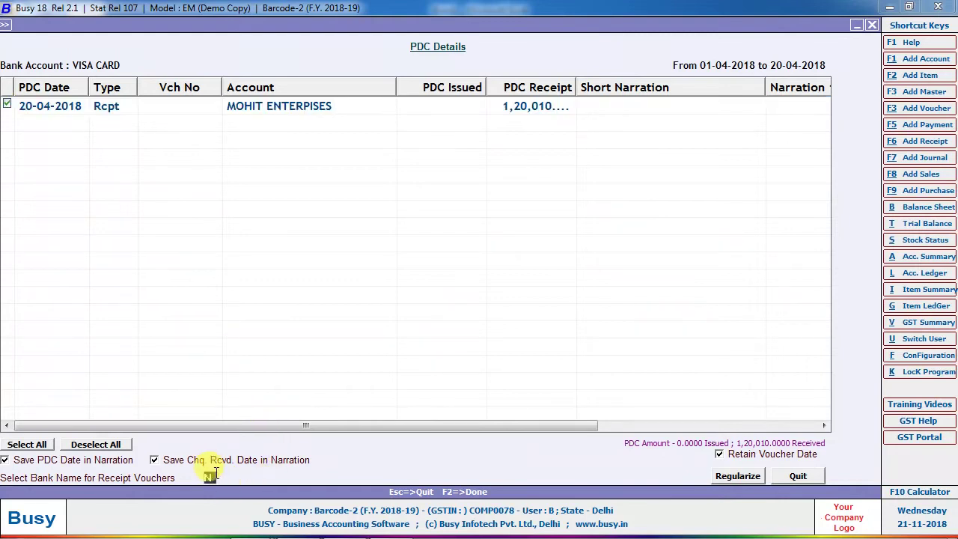
key(y)
key(Return)
key(Down)
key(Up)
key(Down)
text(IC)
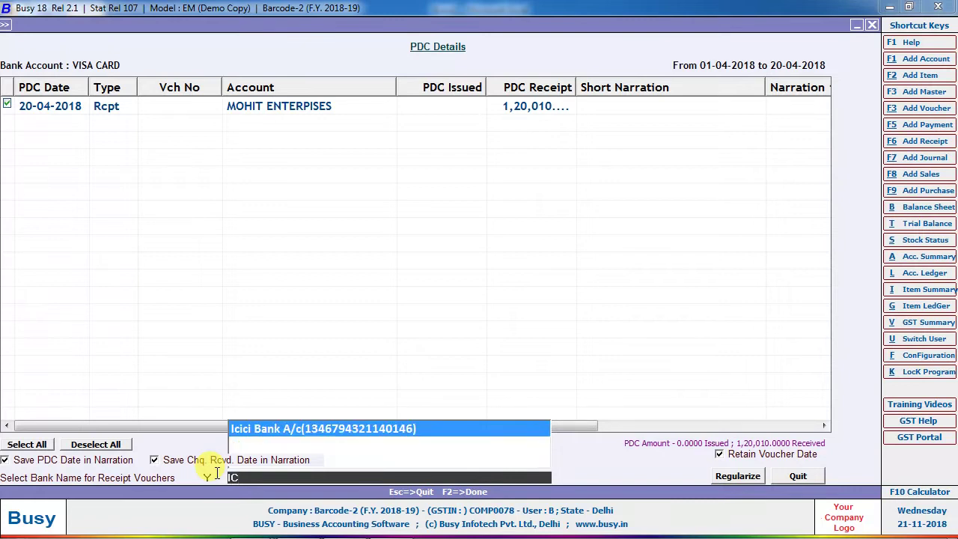
key(Return)
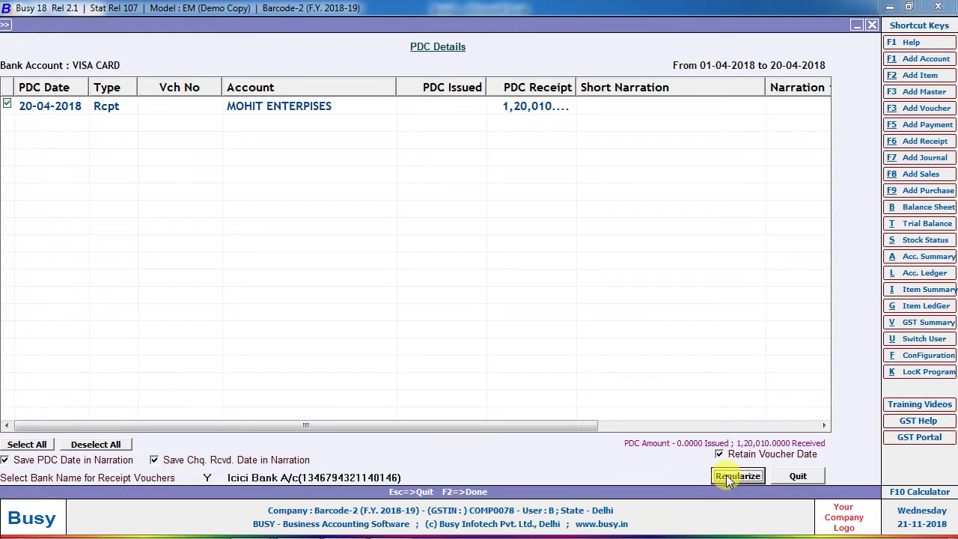
click(737, 476)
key(Return)
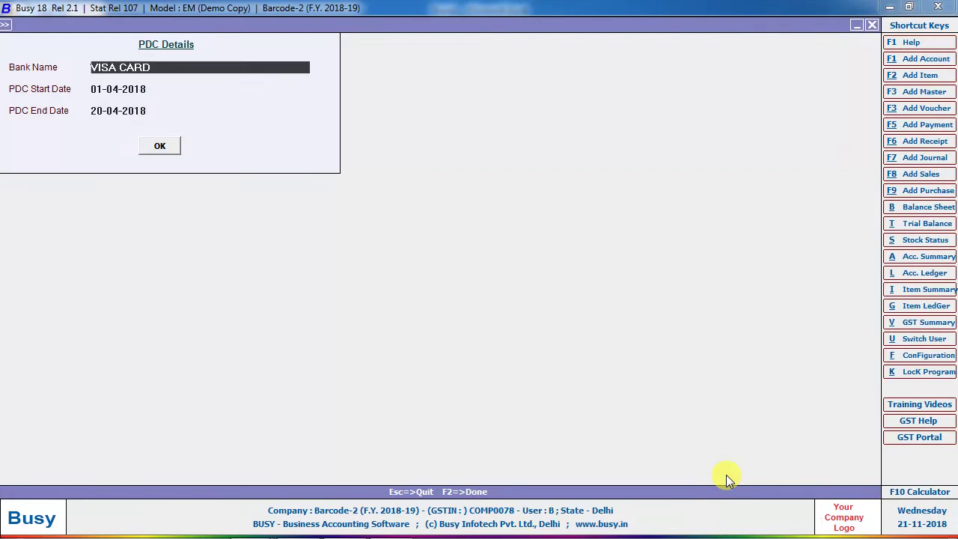
Show the MOHIT ENTERPRISES account ledger and open the regularized receipt from it.
key(Escape)
key(F2)
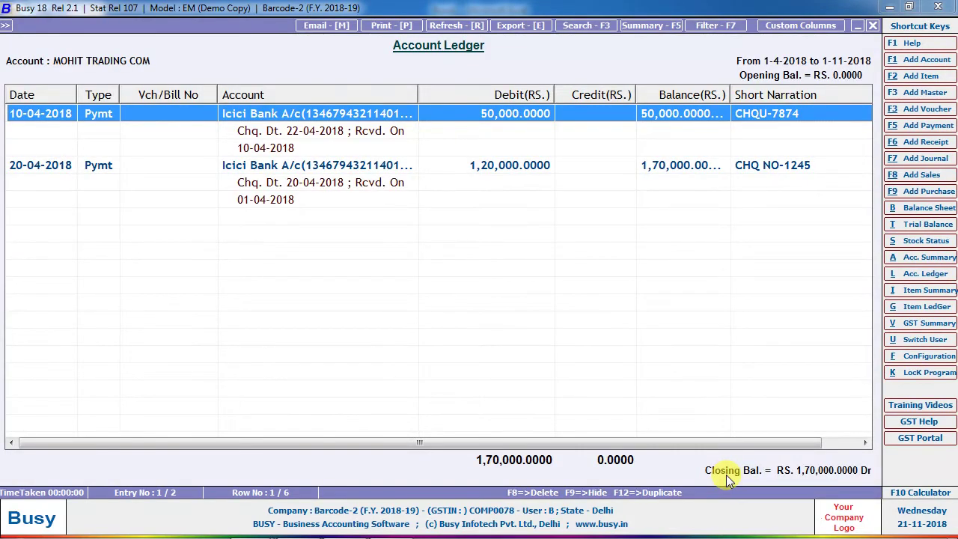
key(Escape)
text(mohit)
key(Return)
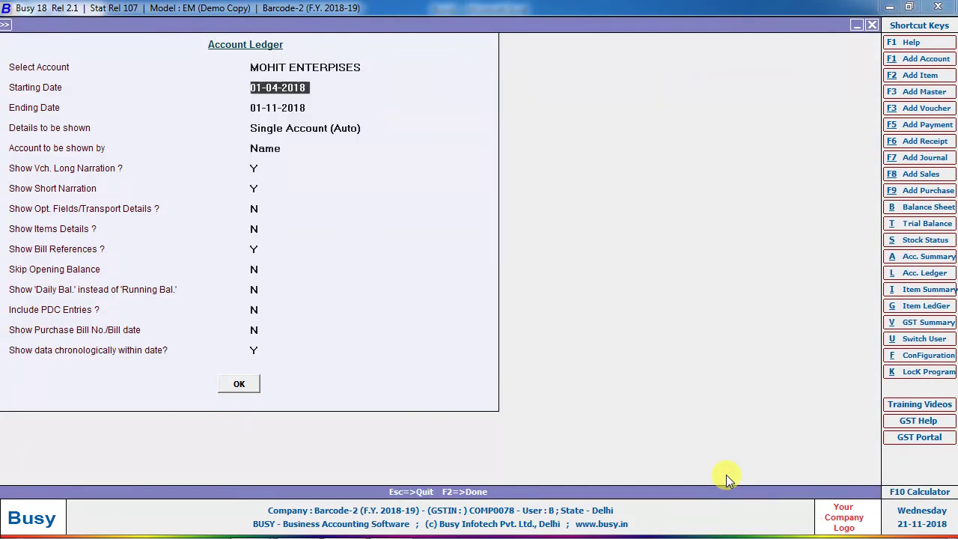
key(F2)
key(Return)
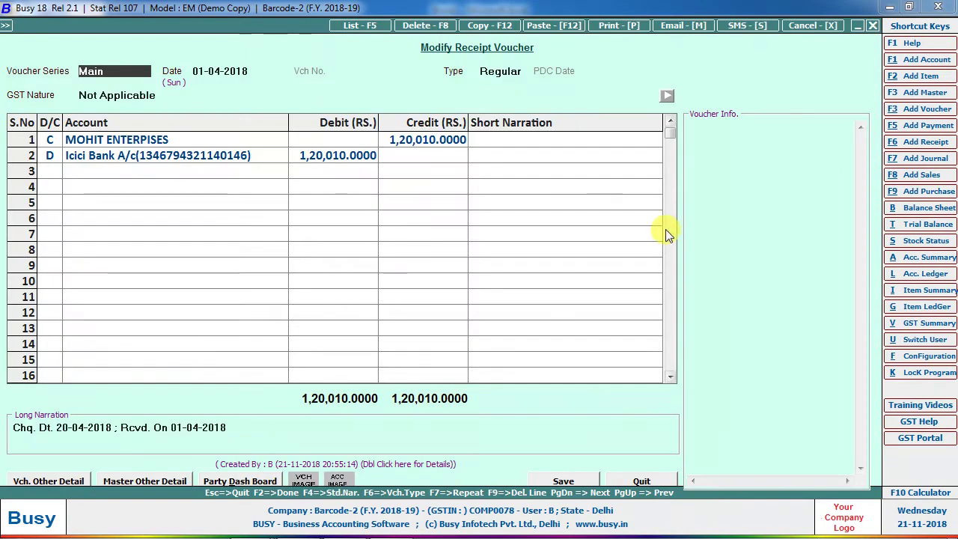
Review the receipt's bank account, then bring up the Inventory section of Features/Options.
click(233, 156)
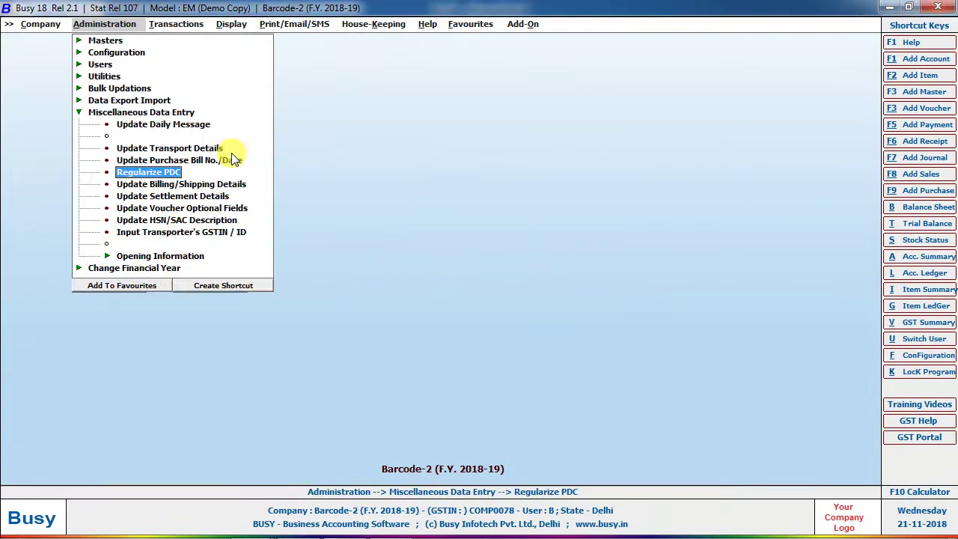
key(Left)
key(Up)
key(Up)
key(Up)
key(Up)
key(Right)
key(Down)
key(Left)
key(Left)
key(Up)
key(Right)
key(Down)
key(Return)
key(Down)
key(Down)
key(Down)
key(Down)
key(Return)
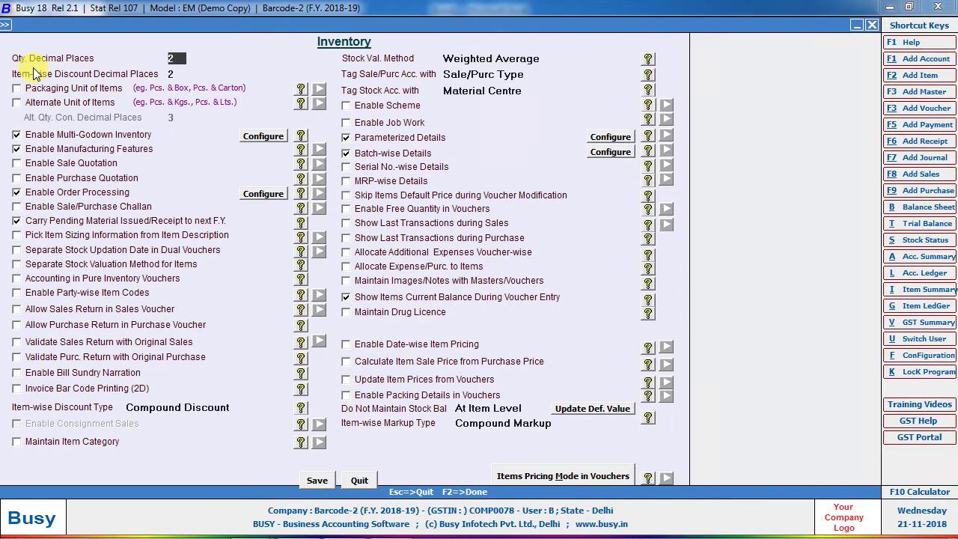
Launch Excel 2007 with a new workbook and enter 1000 in B4.
key(super)
text(EX)
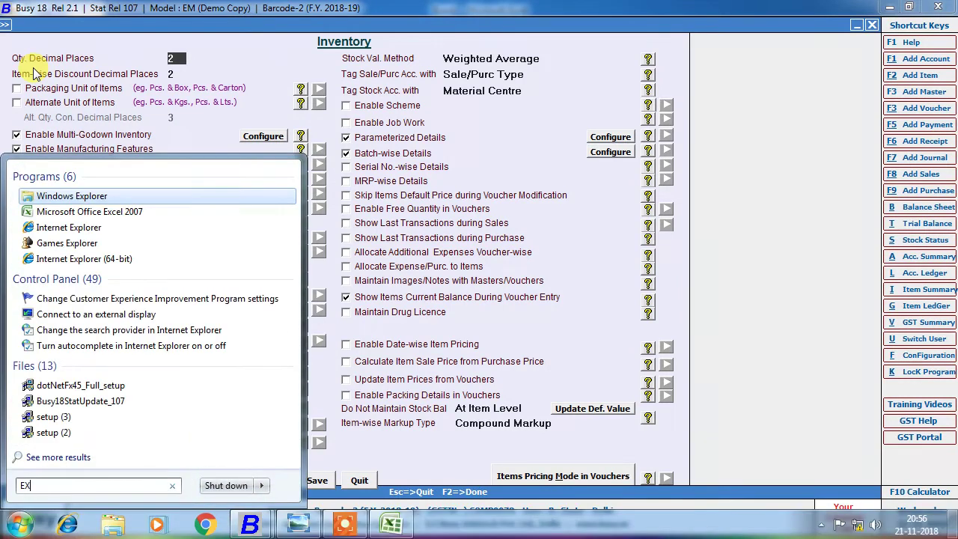
key(Return)
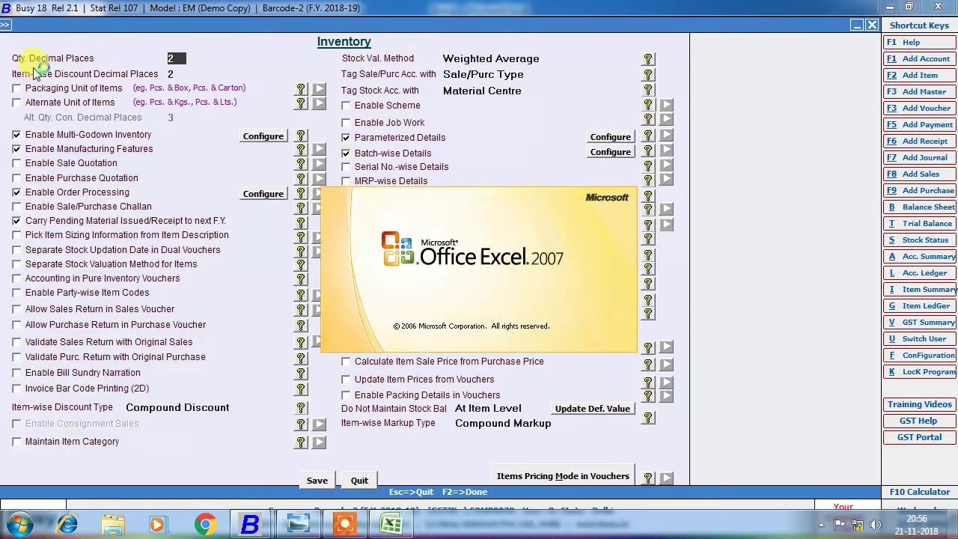
key(Down)
key(Down)
key(Down)
key(Right)
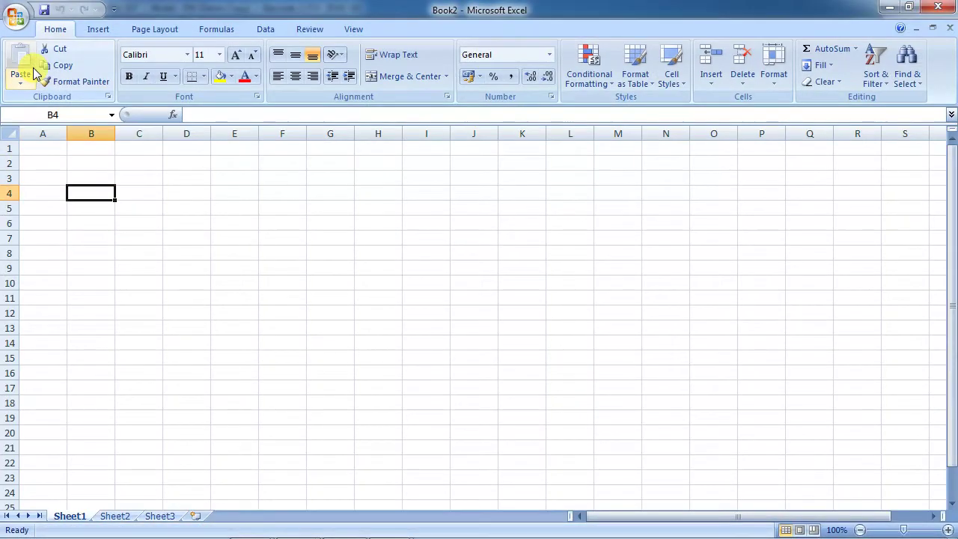
text(10000)
key(Return)
key(Up)
key(F2)
key(BackSpace)
key(Tab)
Enter 1 KG in C4 and .580 KG in F5.
text(1)
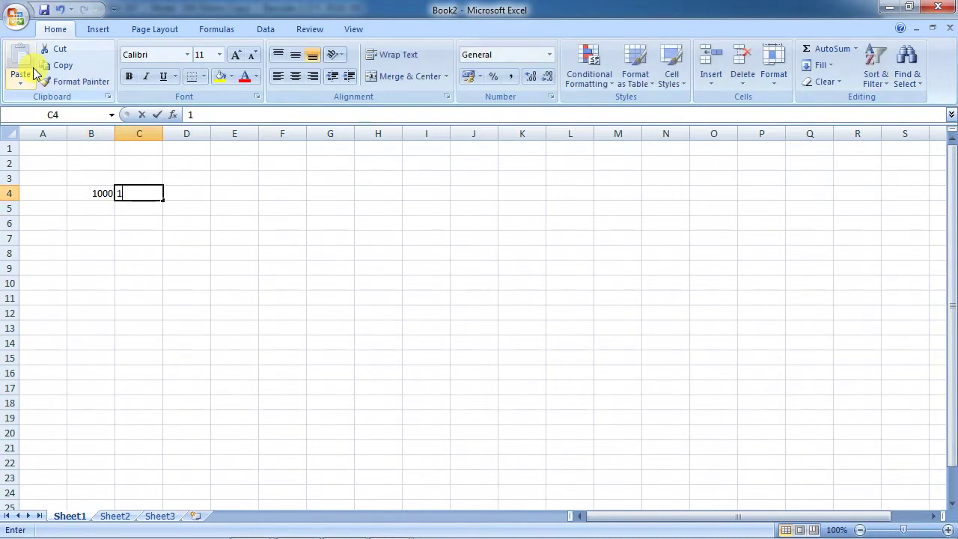
text( KG)
key(Return)
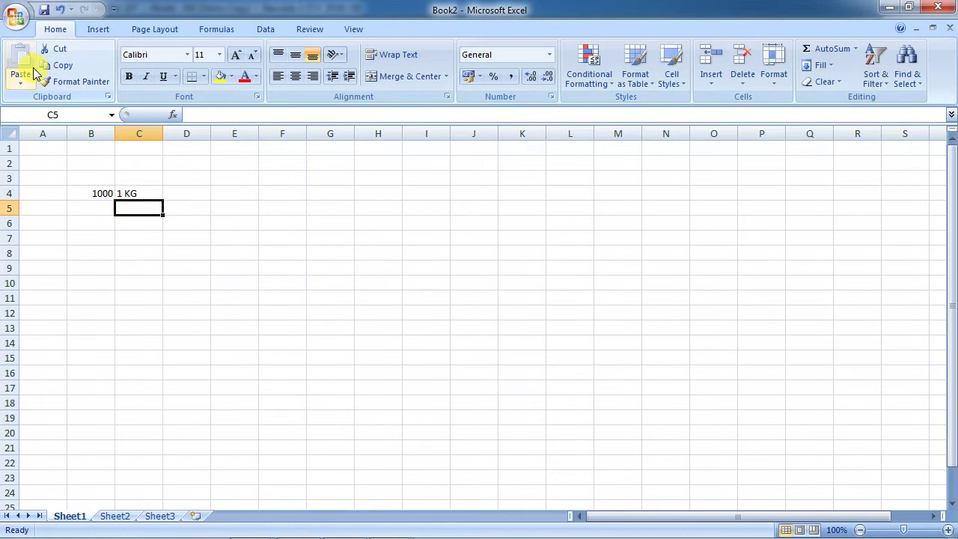
key(Right)
key(Right)
key(Right)
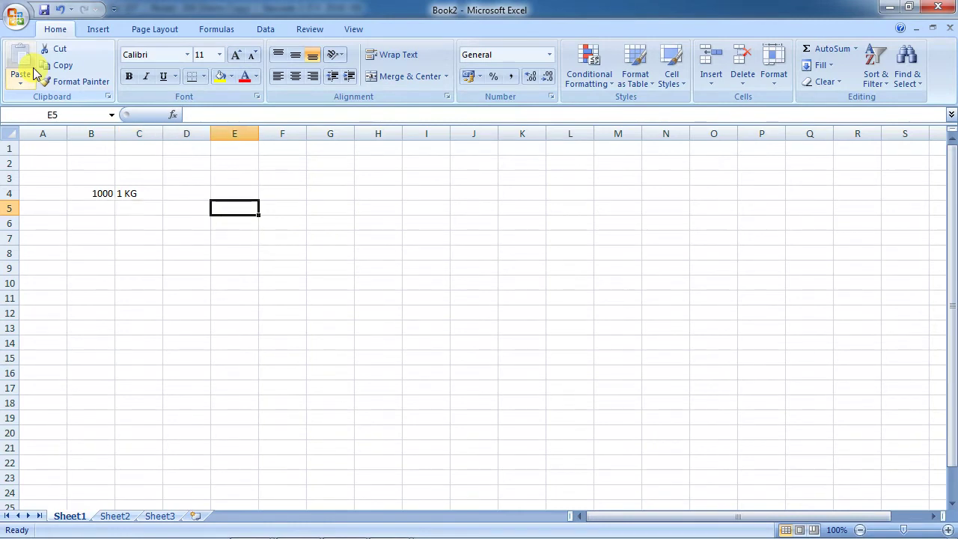
text(.580)
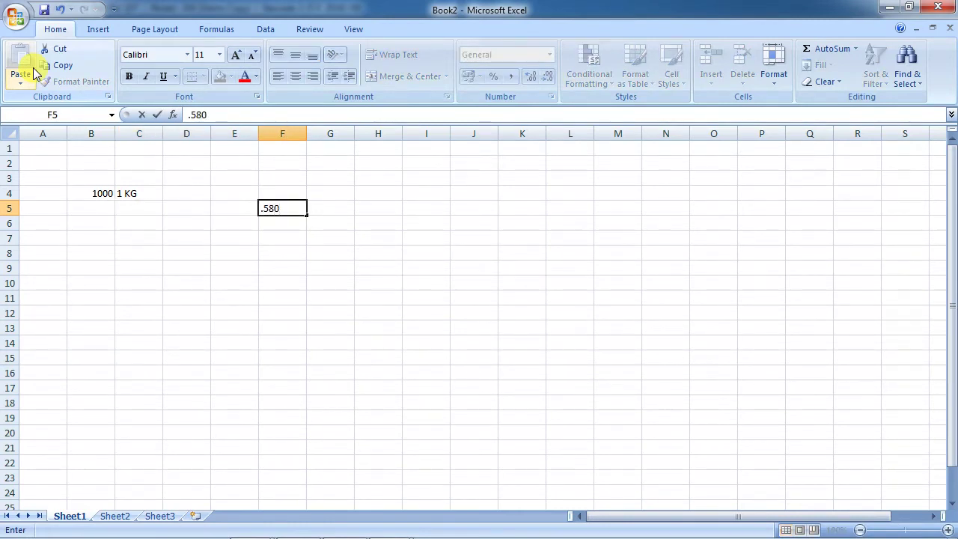
text( KG)
Back in Busy, load purchase voucher 654 from Busy Infotech Pvt. Ltd. for modification.
key(alt+Tab)
key(Escape)
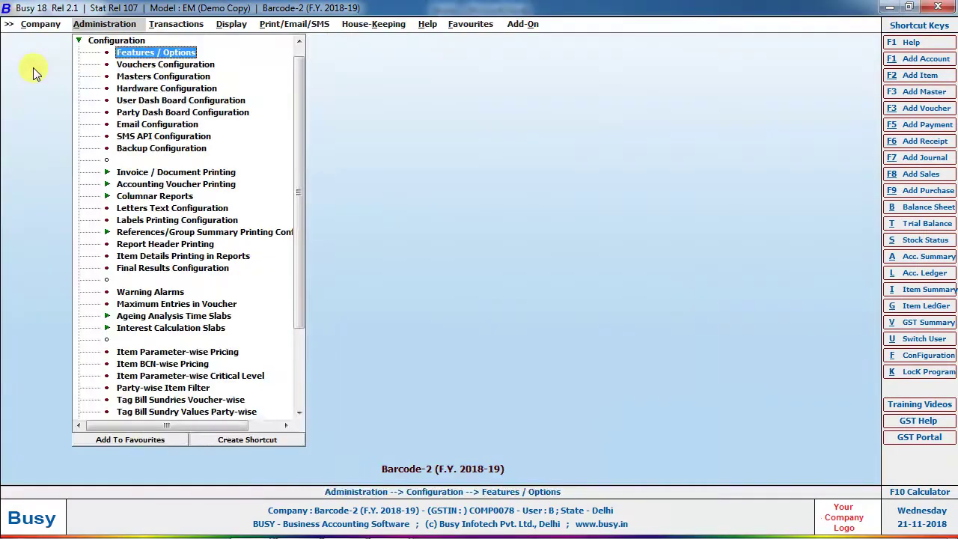
key(Right)
key(Up)
key(Up)
key(Up)
key(Up)
key(Return)
key(Down)
key(Down)
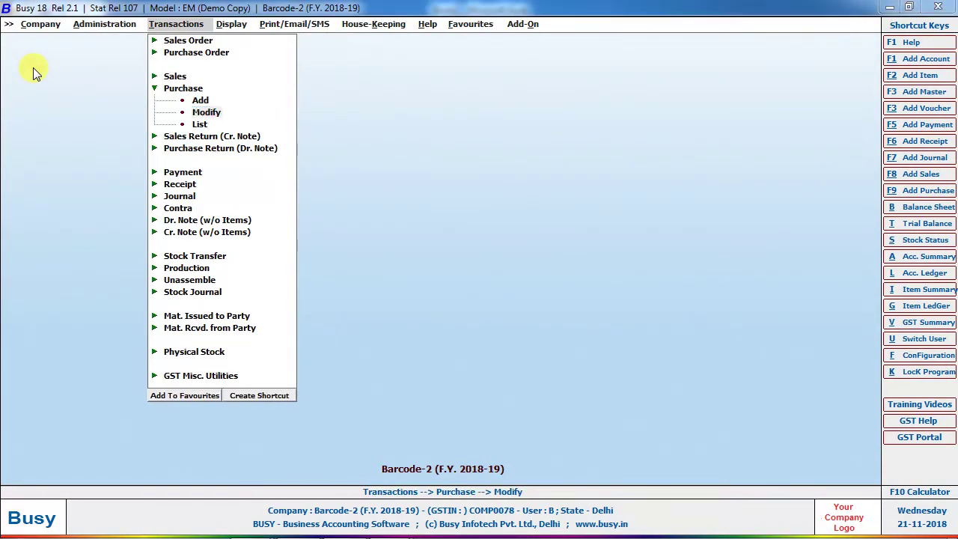
key(Return)
key(Return)
key(Return)
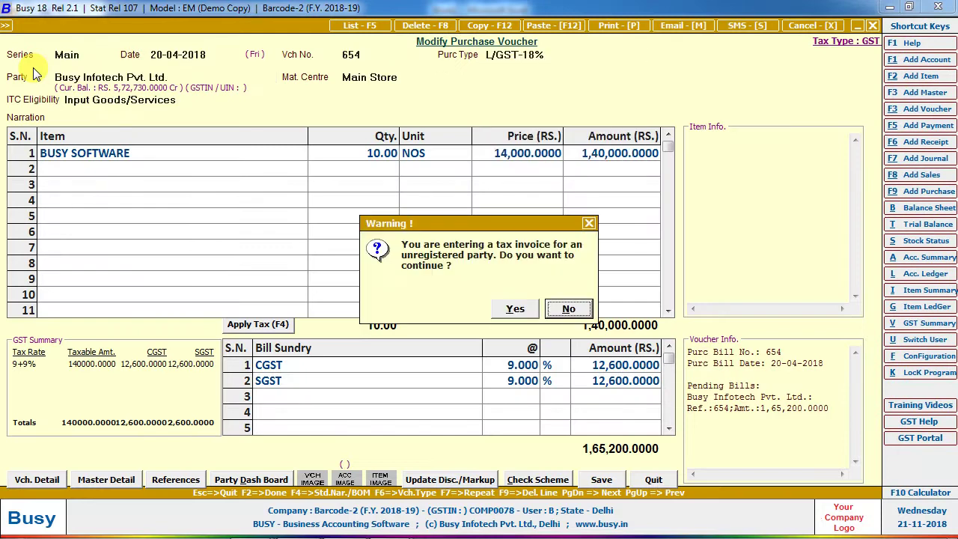
key(Left)
key(Return)
key(Return)
key(Return)
key(Return)
text(0.58)
key(Return)
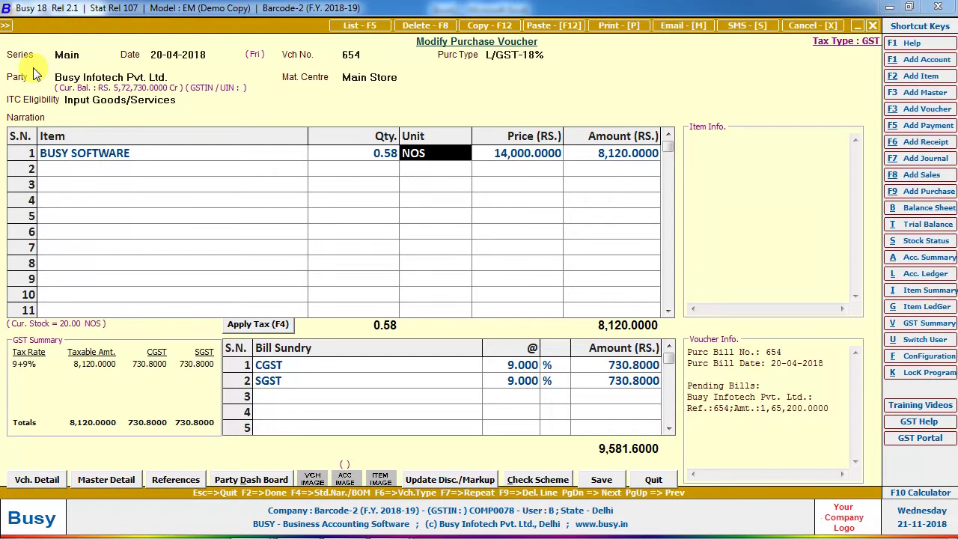
Change the item quantity to 1.58 and enter 20000 as the narration.
key(shift+Tab)
text(1.58)
key(Return)
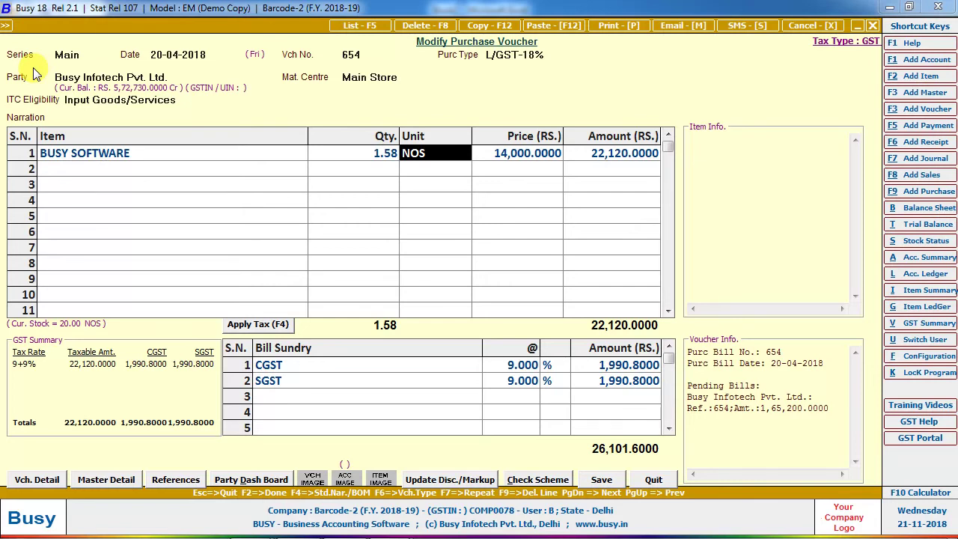
key(Up)
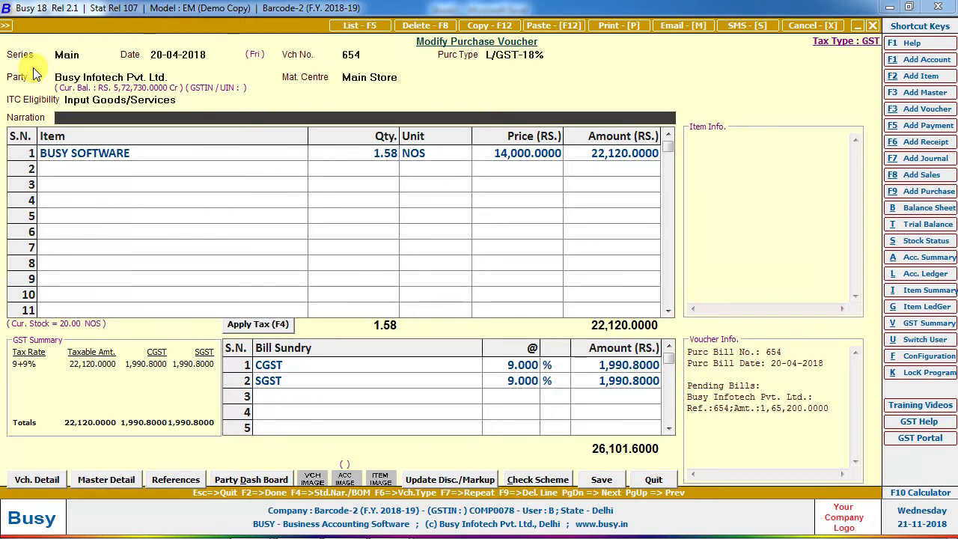
text(20000)
Quit the purchase voucher and load BATCH-series sales voucher 3 for modification.
key(Escape)
key(Return)
key(Up)
key(Up)
key(Up)
key(Return)
key(Down)
key(Down)
key(Return)
key(Return)
key(Return)
key(Return)
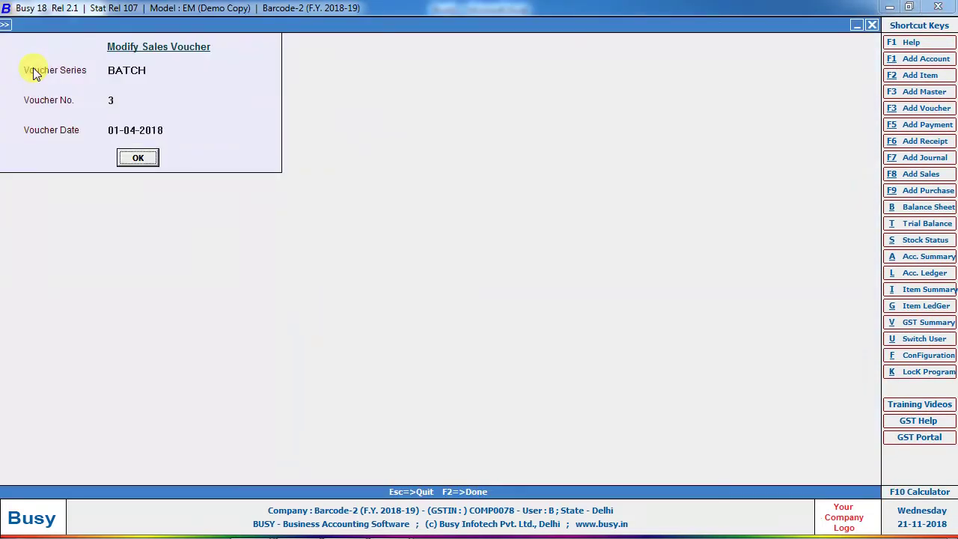
key(Return)
key(F2)
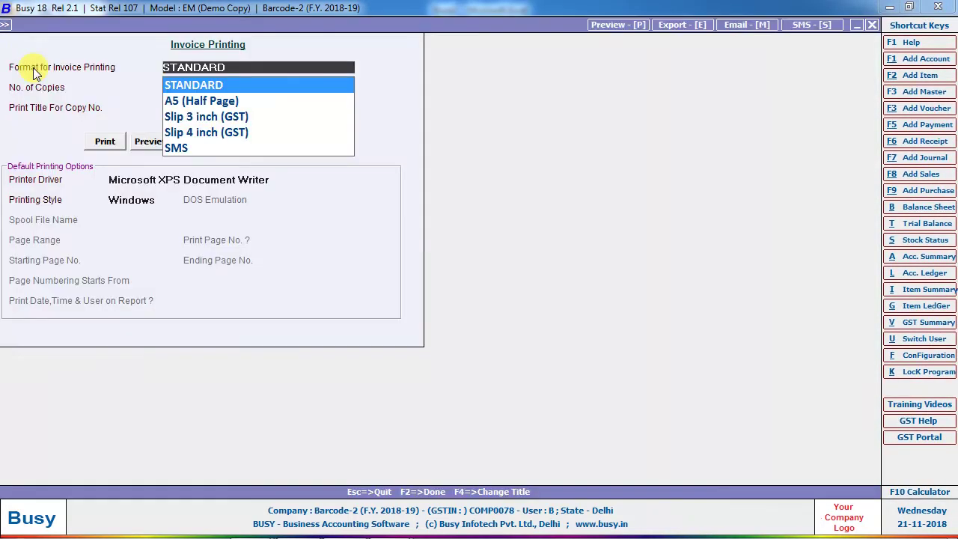
Preview sales voucher 3 as a STANDARD-format tax invoice.
key(Return)
key(Return)
key(Return)
key(Right)
key(Return)
key(Return)
key(F2)
key(Return)
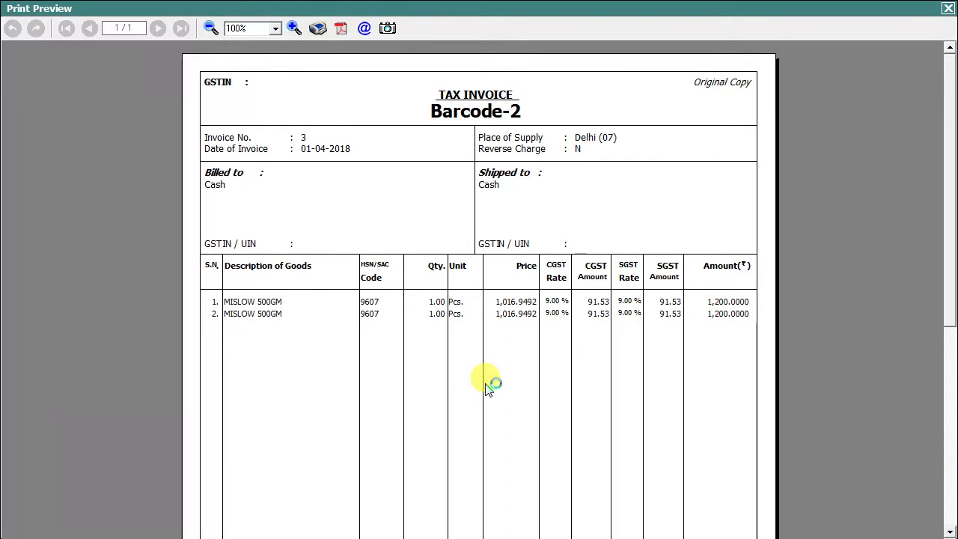
key(Escape)
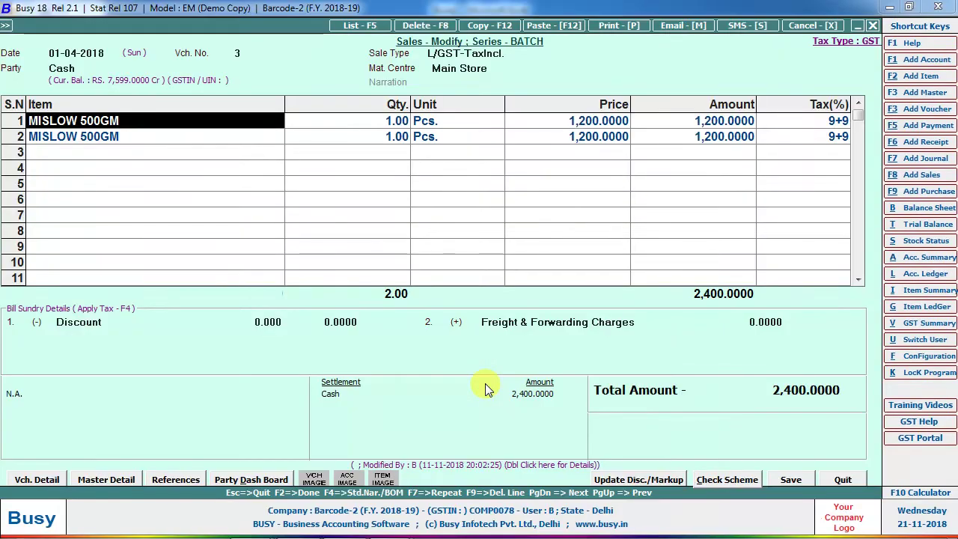
Check the two MISLOW 500GM item rows and leave the voucher without saving.
key(Down)
key(Escape)
key(Down)
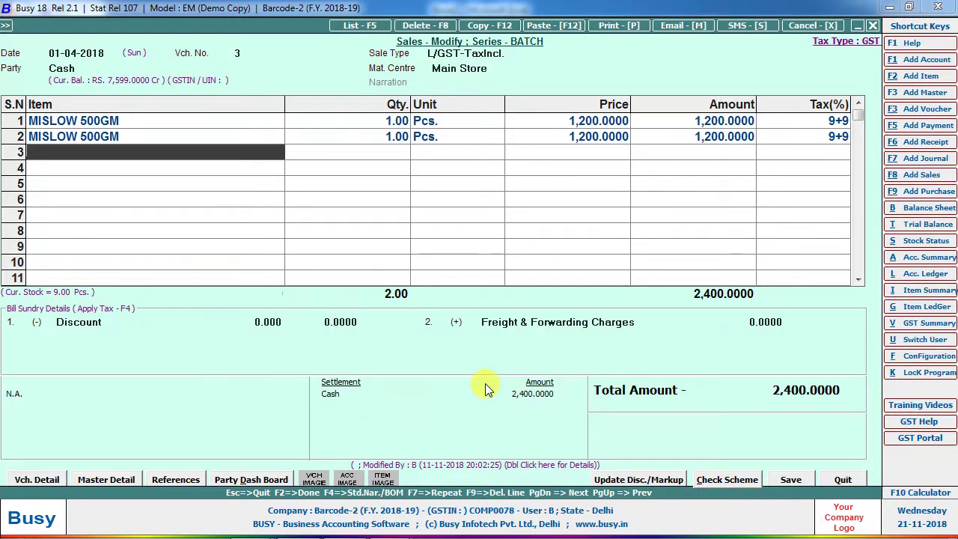
key(Escape)
key(Return)
Start a new Standard-mode sales voucher in the Main series.
key(Escape)
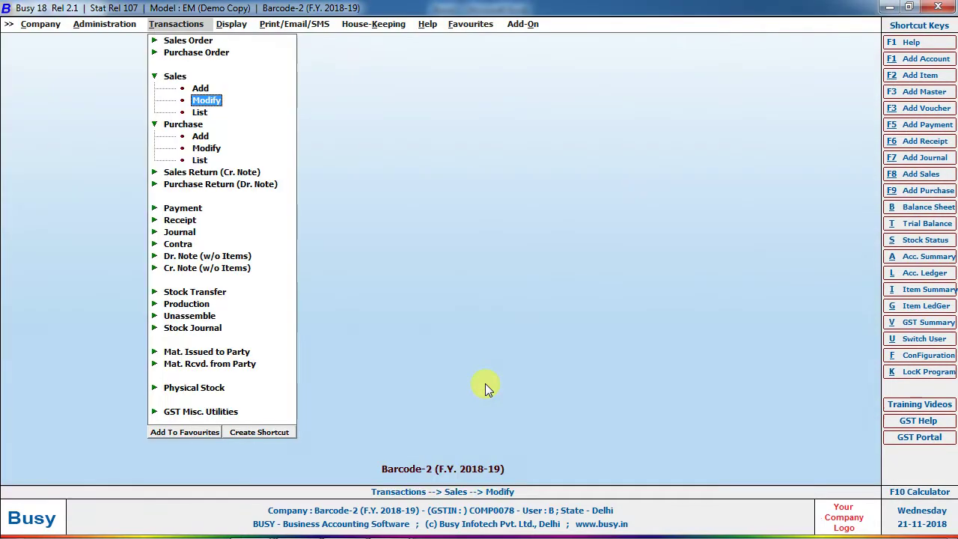
key(Up)
key(Return)
key(Right)
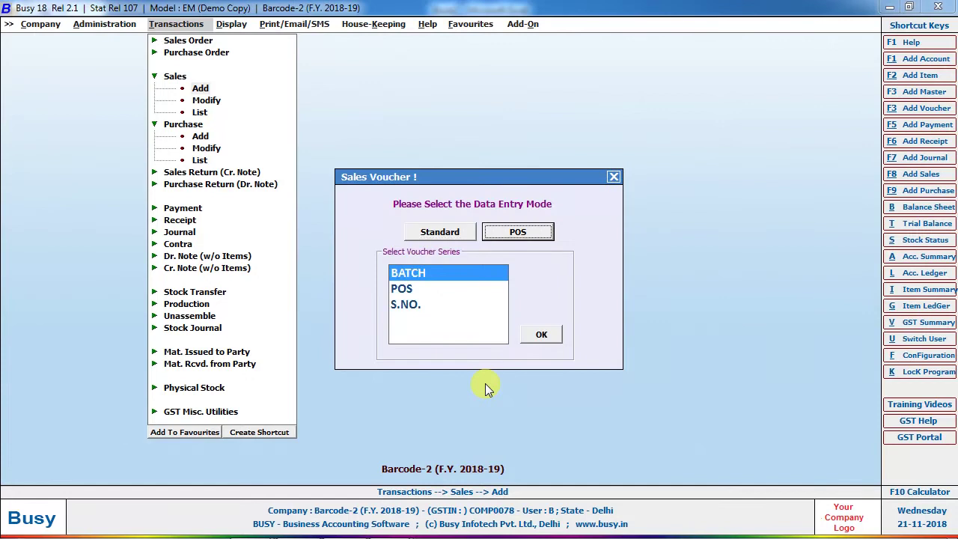
key(Left)
key(Return)
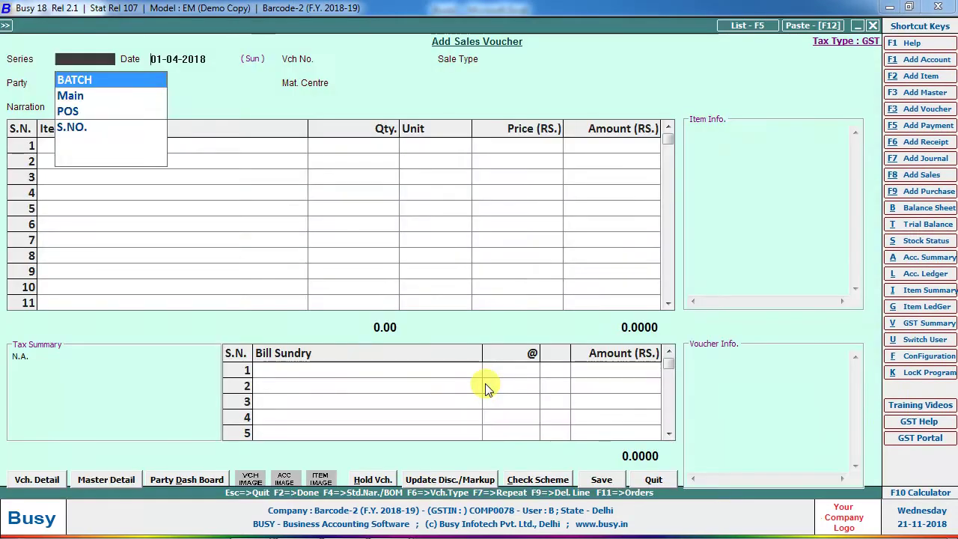
key(Down)
key(Return)
key(Return)
key(Return)
key(Return)
key(Return)
Sell 1,00,00,000 NOS of BUSY SOFTWARE, accepting negative stock, and save the voucher.
key(Return)
text(10000000)
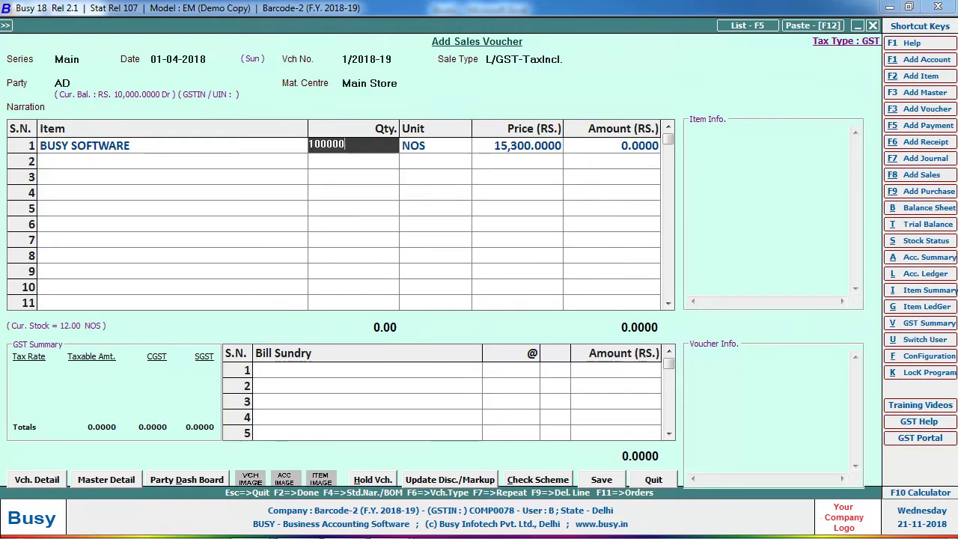
key(Return)
key(y)
key(Return)
key(Return)
key(Return)
key(Return)
key(Return)
key(y)
key(y)
key(y)
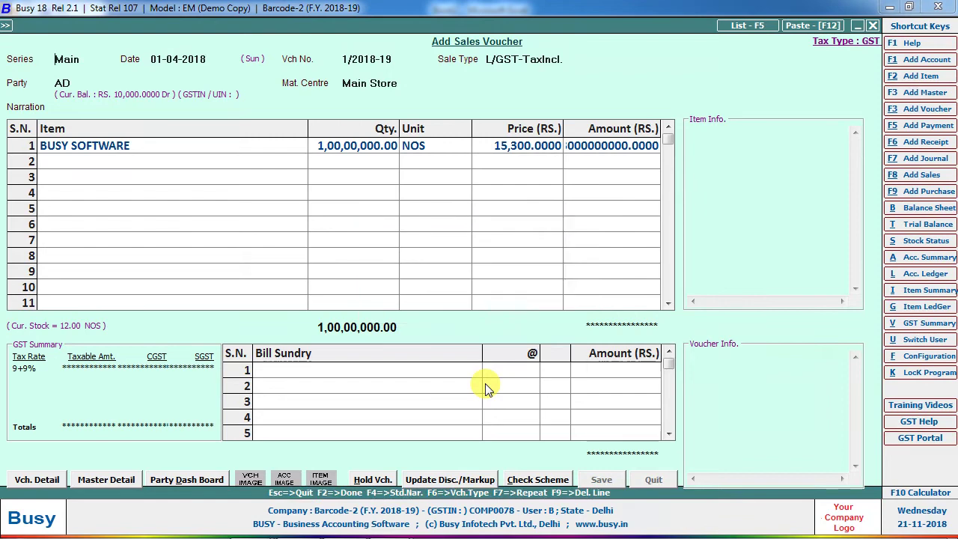
Preview the tax invoice for invoice 1/2018-19 and close it.
key(Return)
key(Return)
key(Right)
key(Return)
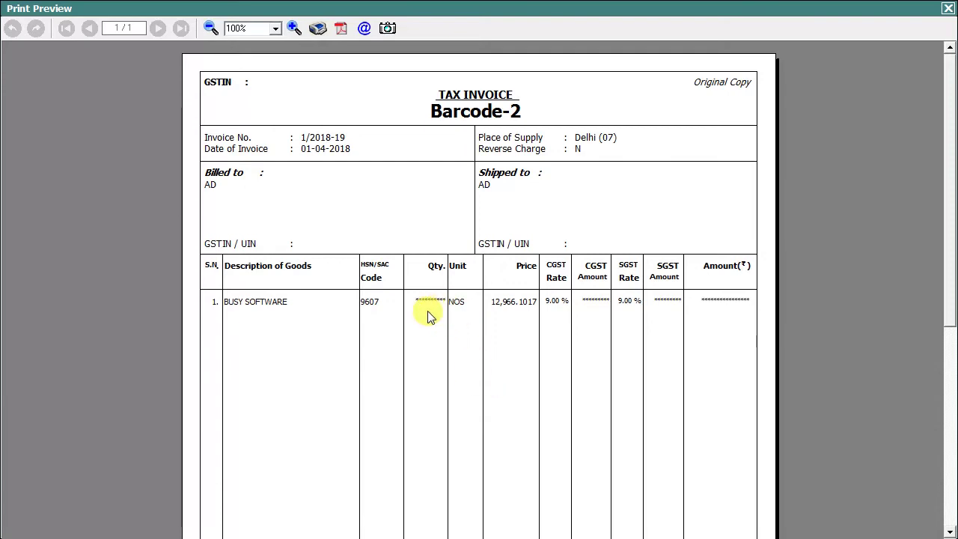
key(Escape)
key(Escape)
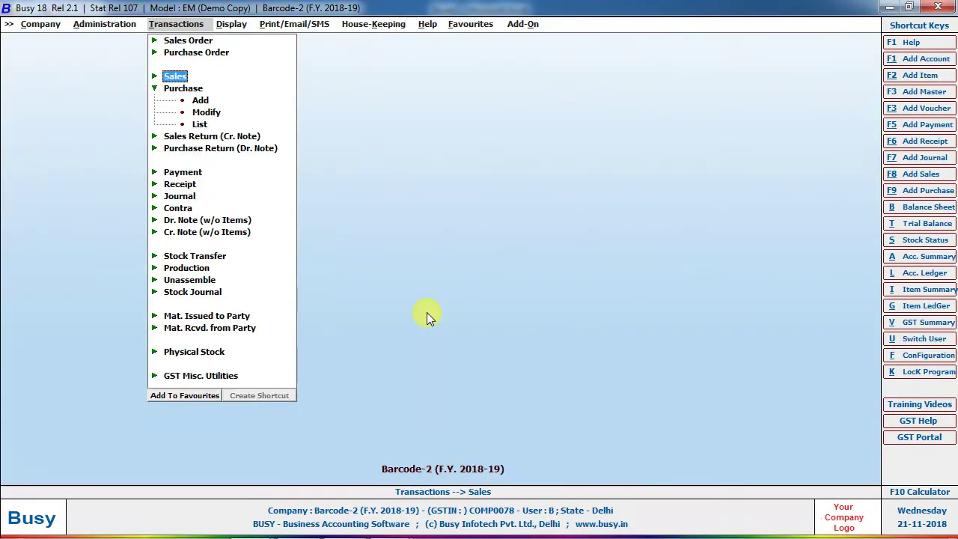
Raise Qty. Decimal Places from 2 to 4 in the Inventory features and save.
key(Left)
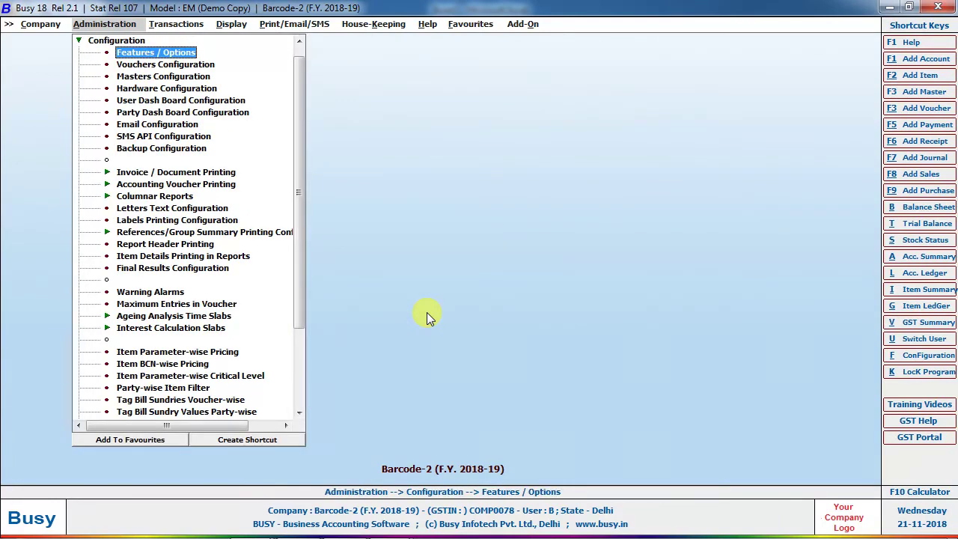
key(Return)
key(Down)
key(Down)
key(Down)
key(Down)
key(Return)
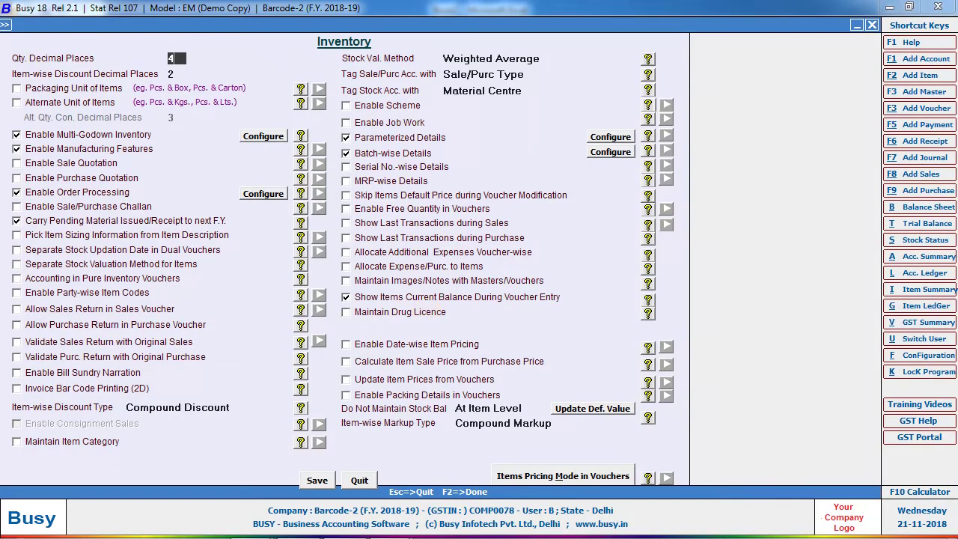
text(4)
key(Return)
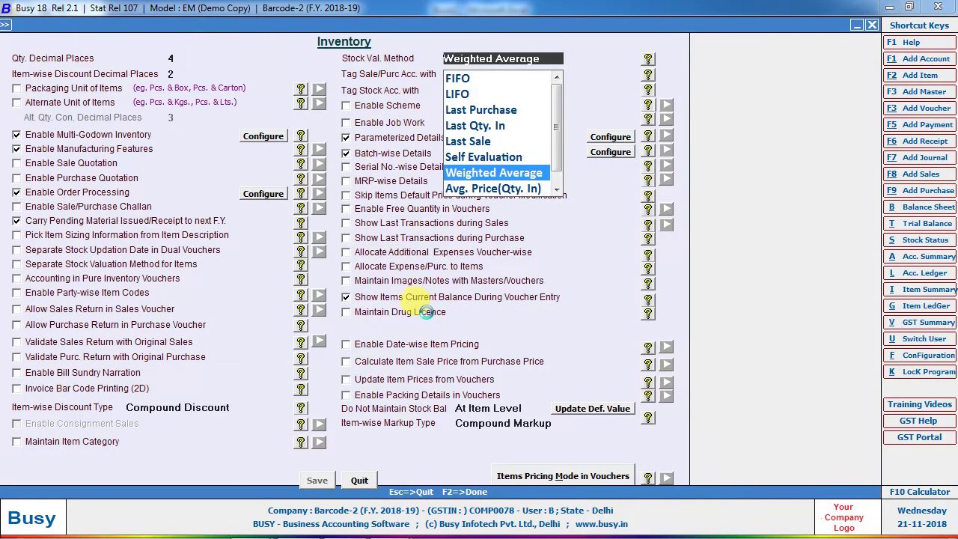
key(Escape)
key(Escape)
key(Down)
key(Down)
key(Down)
Open purchase voucher 654 for modification.
key(Return)
key(Down)
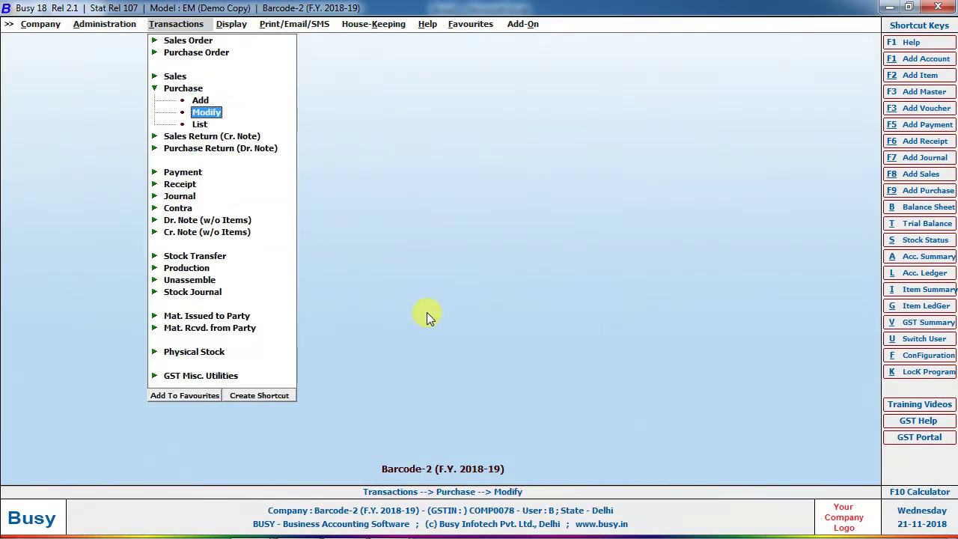
key(Return)
key(Return)
key(Return)
key(Return)
key(Return)
key(Return)
key(Return)
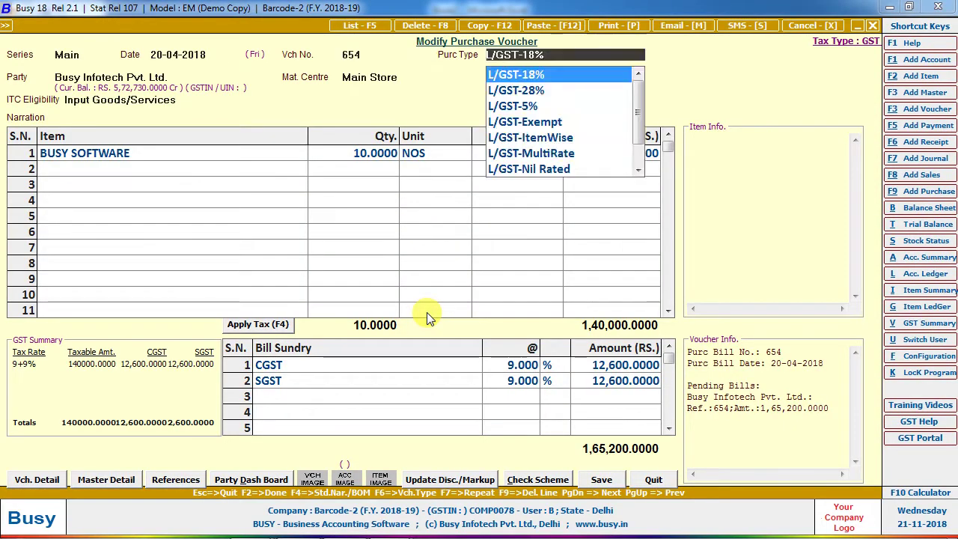
Create new item RIVIT with unit Kgs. and no tax category in row 2.
key(Return)
key(Return)
key(Return)
key(Return)
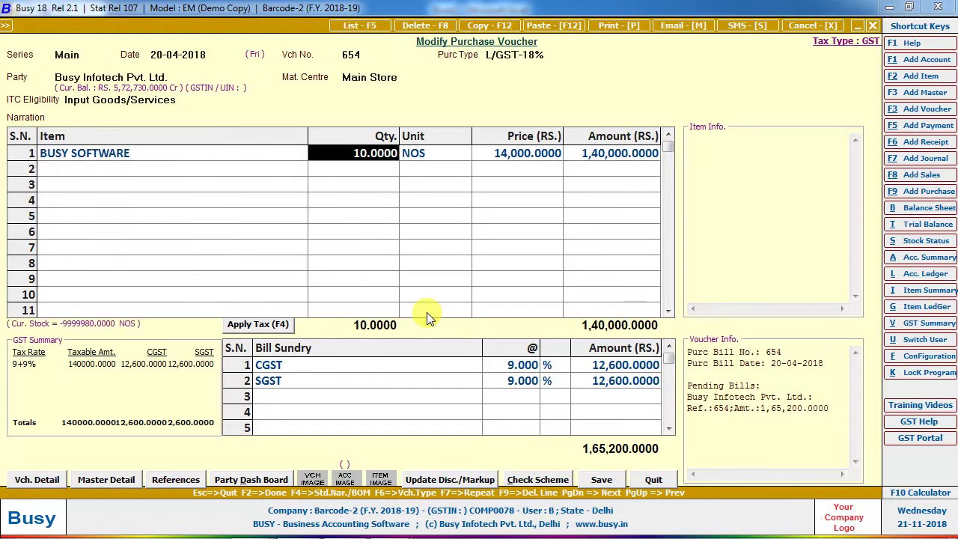
key(Down)
key(Left)
key(alt+F2)
text(RIVIT)
key(Return)
key(Return)
key(Return)
key(Return)
key(Return)
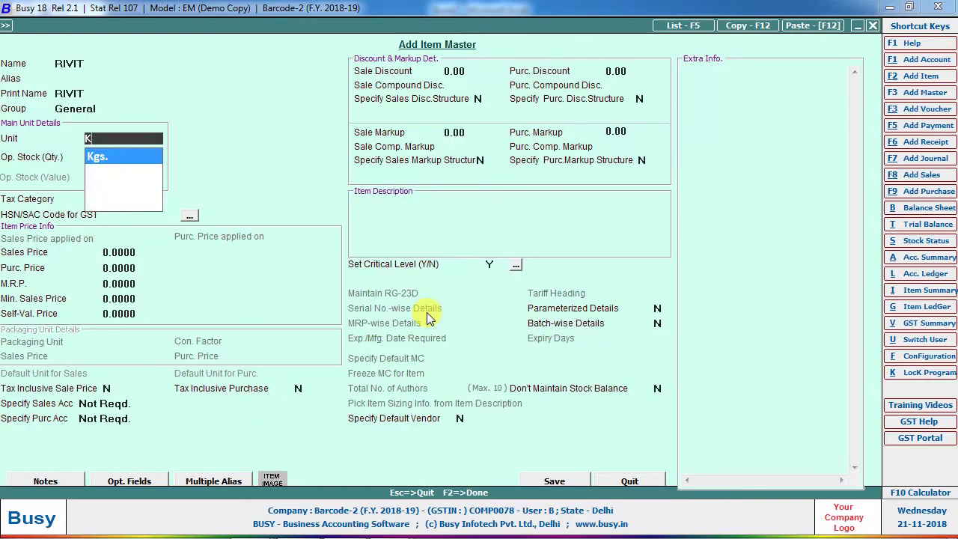
key(Return)
key(Return)
key(Return)
key(y)
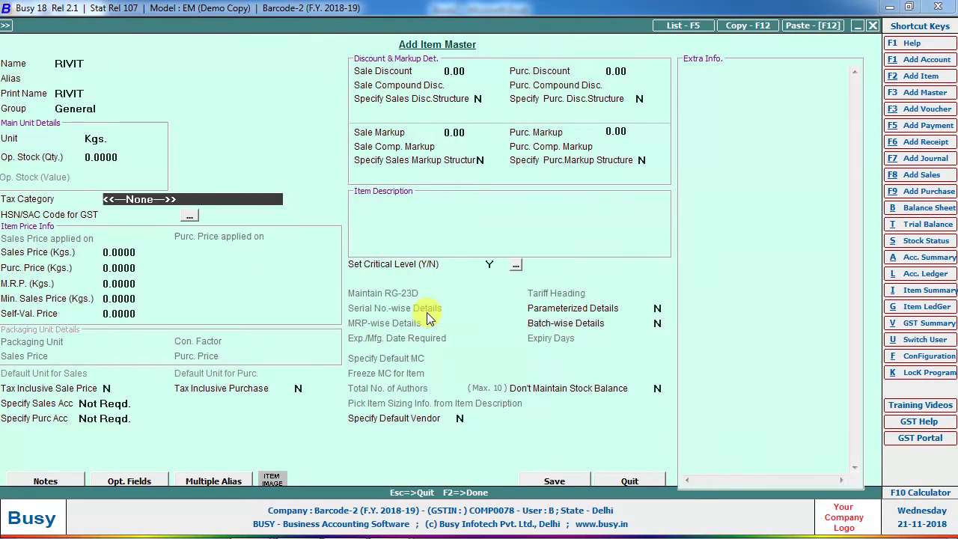
key(F2)
key(Return)
text(1)
key(Return)
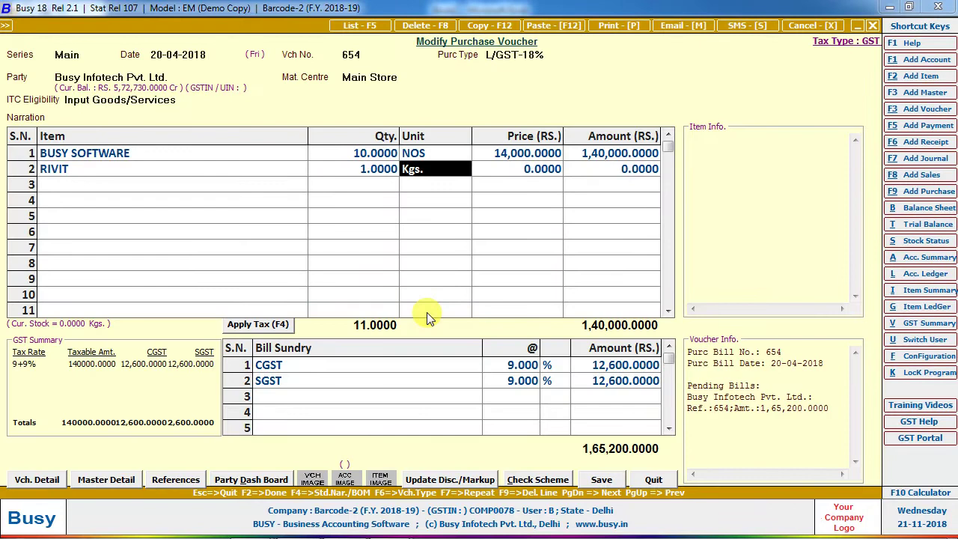
key(Return)
Set the RIVIT quantity to 0.5821 Kgs., correcting the first 0.5800 entry.
key(Up)
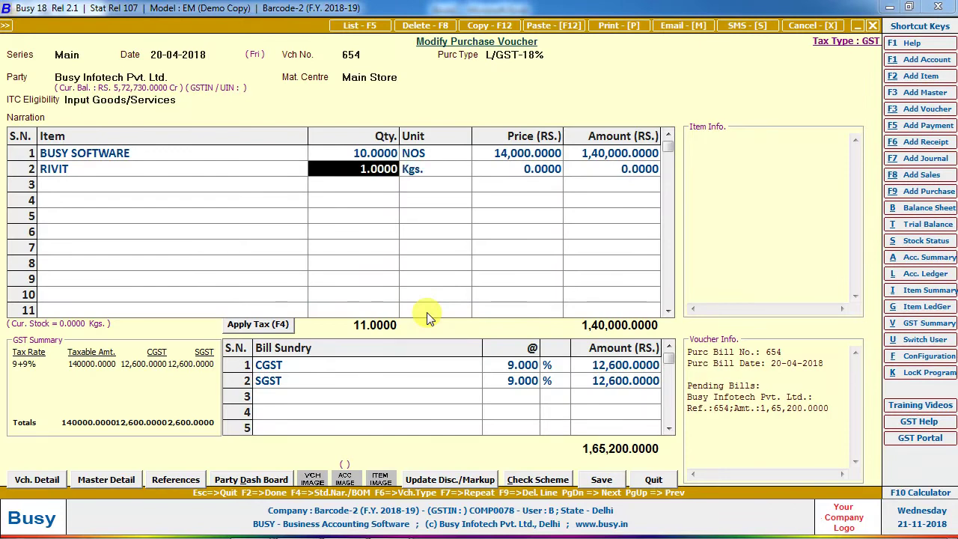
text(0.580)
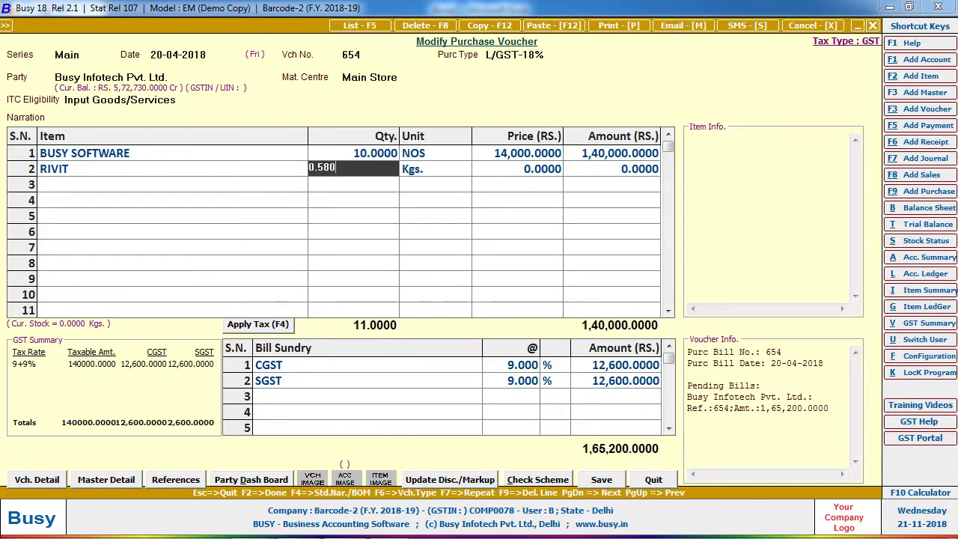
key(Return)
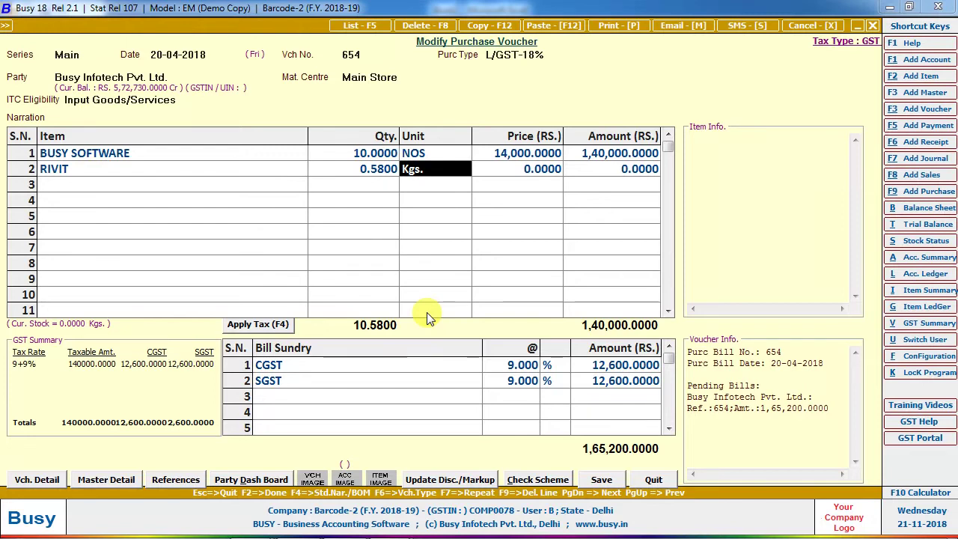
key(Up)
text(0.5821)
key(Return)
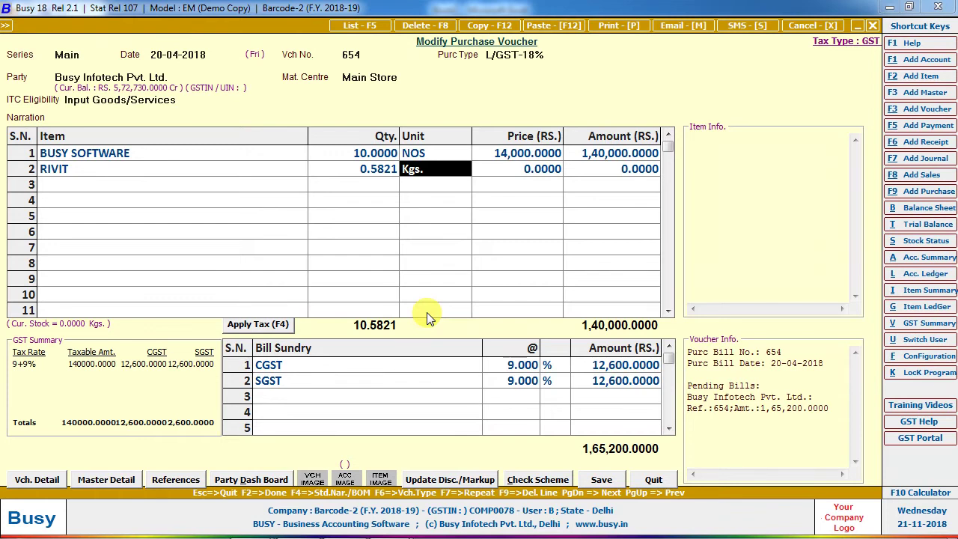
Quit purchase voucher 654 and reopen the Inventory features and options page.
key(Escape)
key(Right)
key(Left)
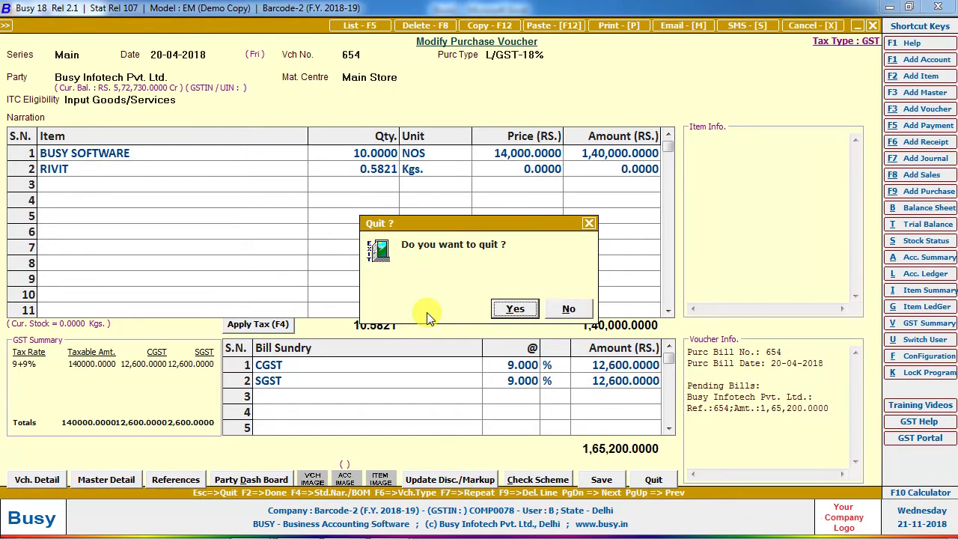
key(Return)
key(Left)
key(Return)
key(Down)
key(Down)
key(Return)
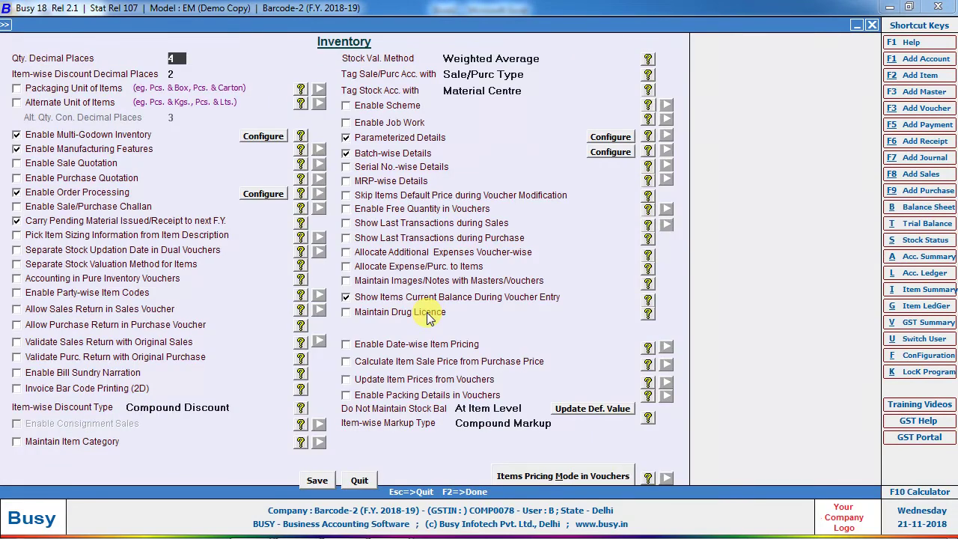
Enter 4 as the decimal places value in the Inventory settings.
key(Return)
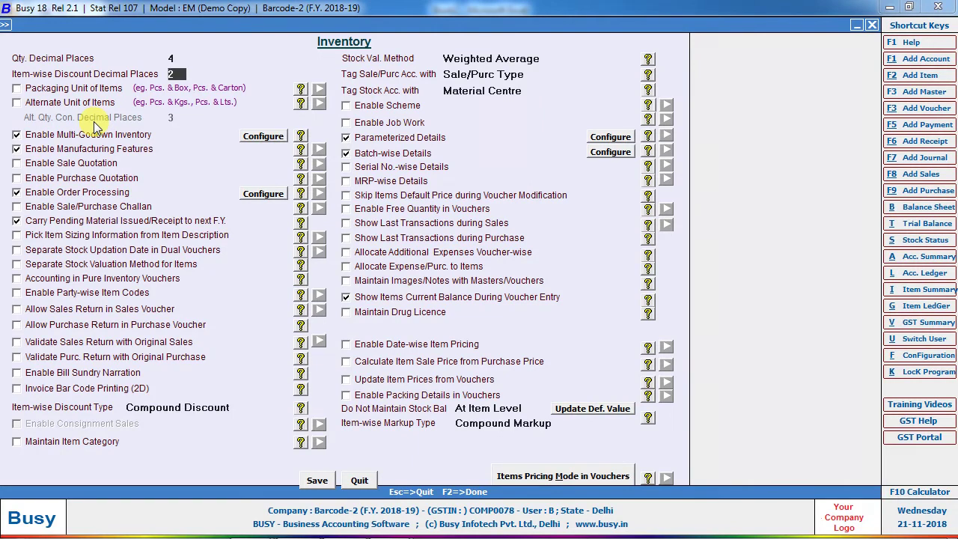
text(4)
key(Return)
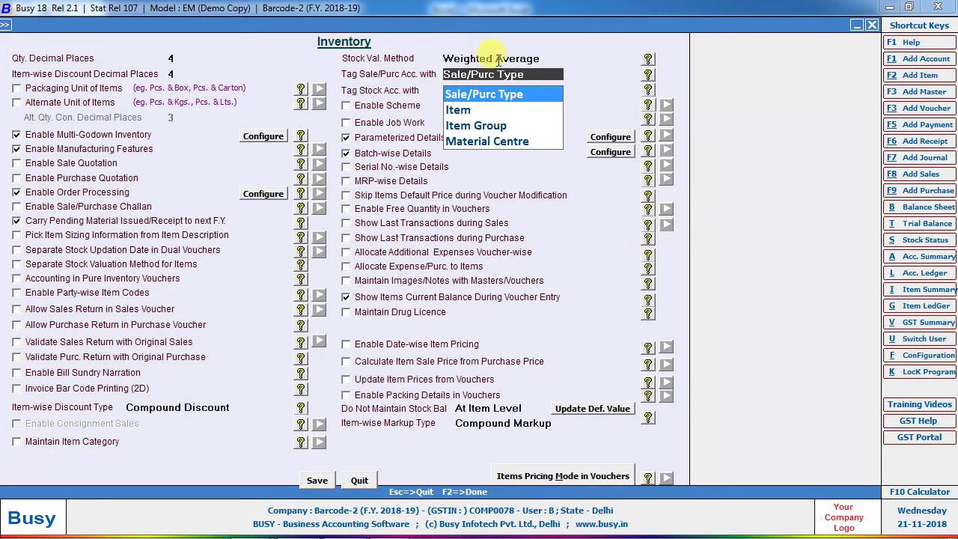
Browse the stock valuation methods, keep Weighted Average, and switch to Excel's Book2.
click(558, 58)
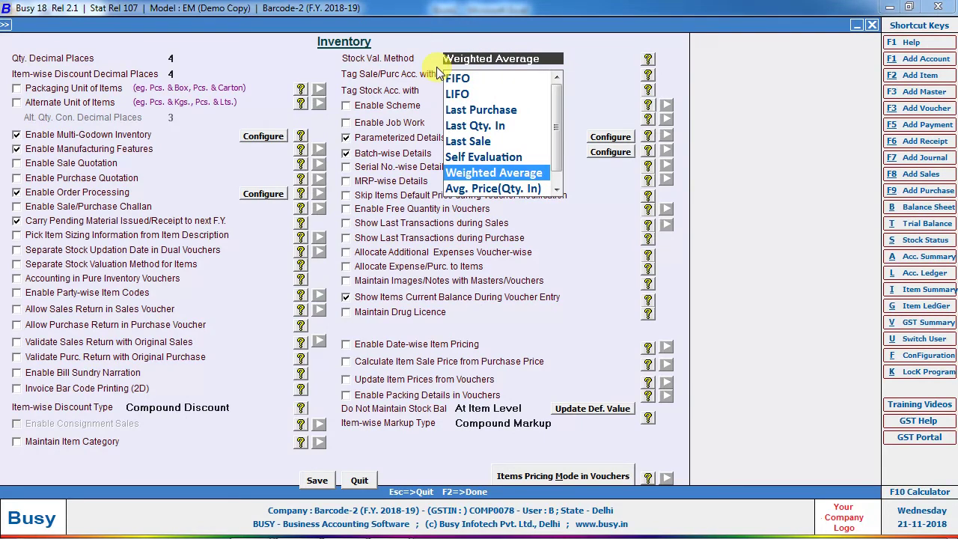
key(Up)
key(Up)
key(Up)
key(Up)
key(Up)
key(Up)
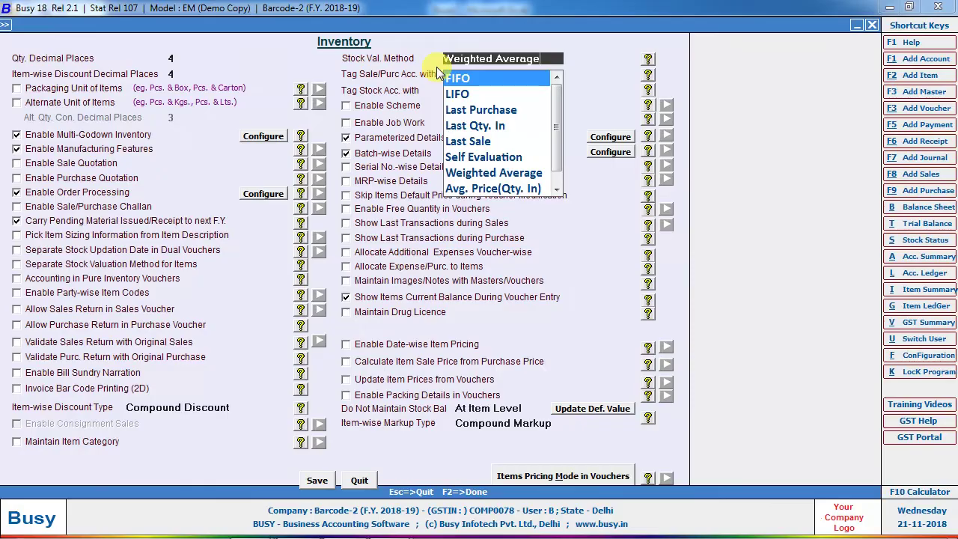
key(alt+Tab)
key(alt+Tab)
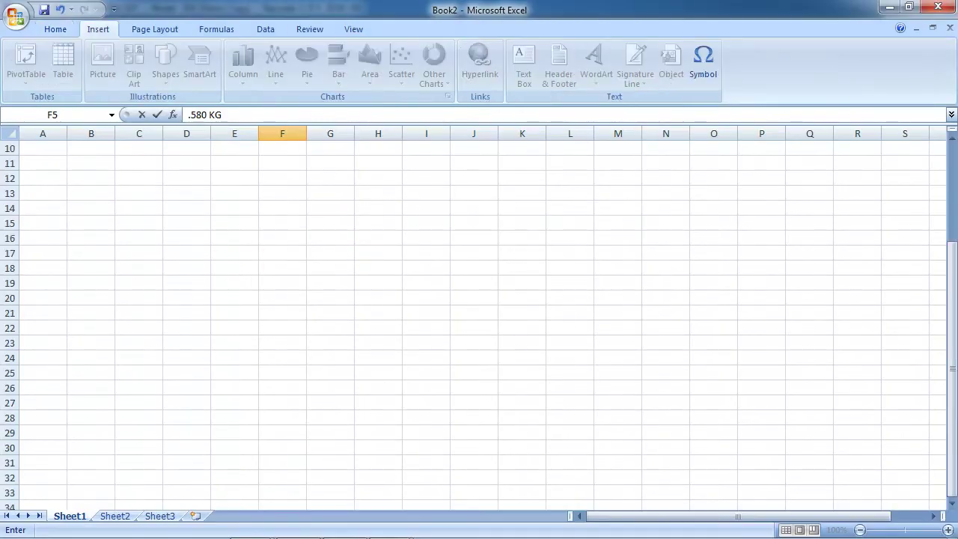
Enter the DATE and ITEM NAME headings in B17:C17, with 01-04-2018 and ITEM-1 below.
click(12, 253)
click(102, 251)
text(DATRE)
key(BackSpace)
key(BackSpace)
text(E)
key(Return)
text(01-04-2018)
key(Return)
key(Up)
key(Right)
key(Up)
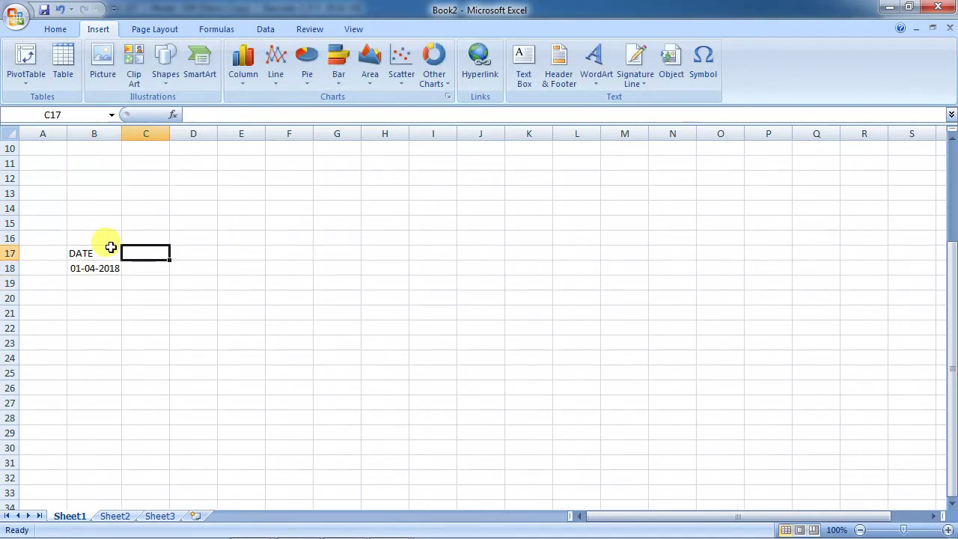
text(ITEM NAME)
key(Return)
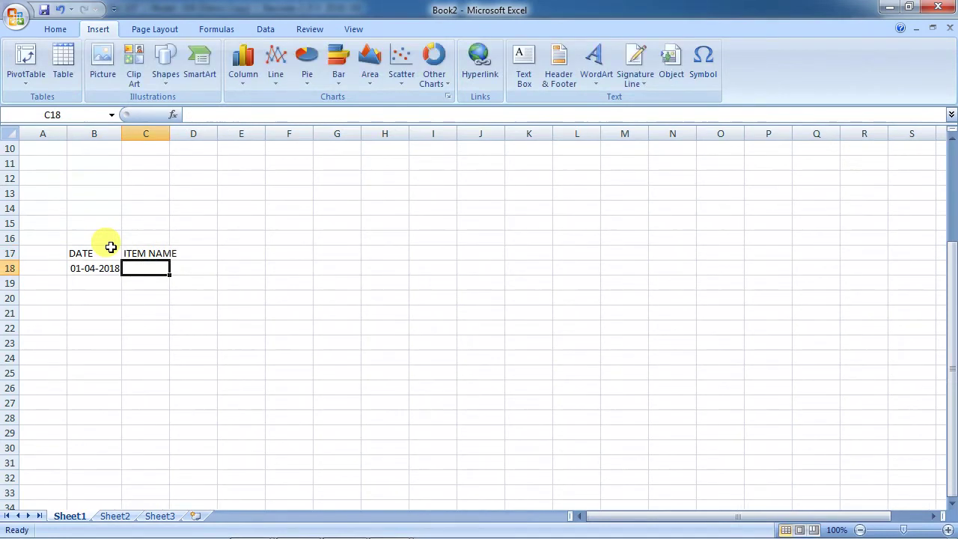
text(ITEM-1)
key(Return)
Autofit column C and add the QTY heading with 100 in D18.
key(Up)
key(Up)
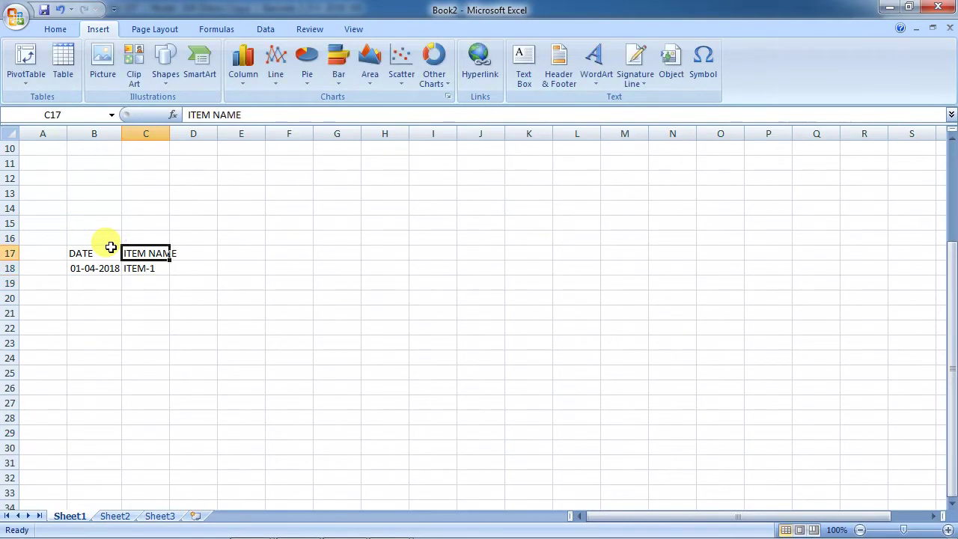
key(alt+h)
key(o)
key(i)
key(Right)
text(QTY)
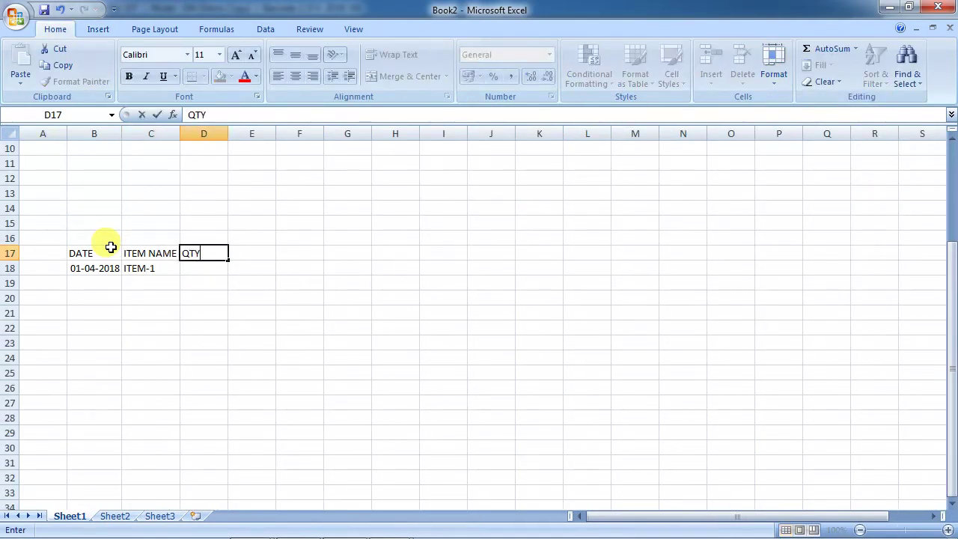
key(Return)
text(1000)
key(BackSpace)
key(Return)
Fill row 19 with date 10-04-2018, item ITEM-2 and quantity 100.
key(Left)
key(Left)
text(0)
key(BackSpace)
text(10-4-2018)
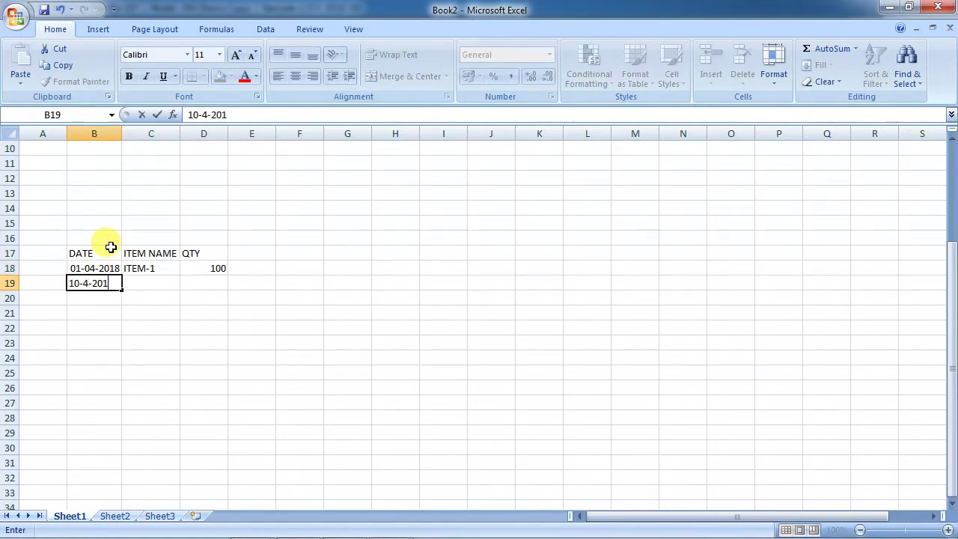
key(Return)
key(Up)
key(Right)
text(ITEM-2)
key(Return)
key(Up)
key(Right)
text(100)
key(Return)
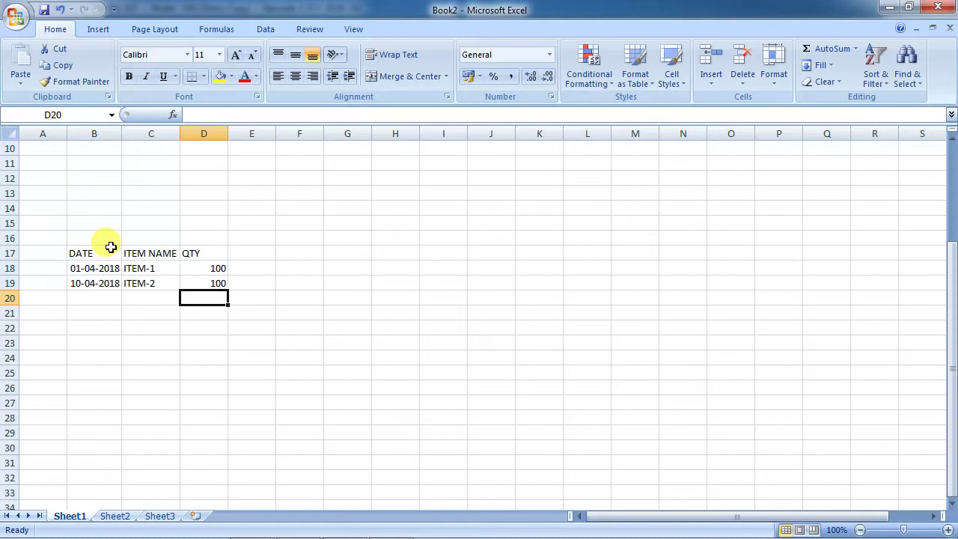
Correct the second row's item name from ITEM-2 to ITEM-1.
key(Up)
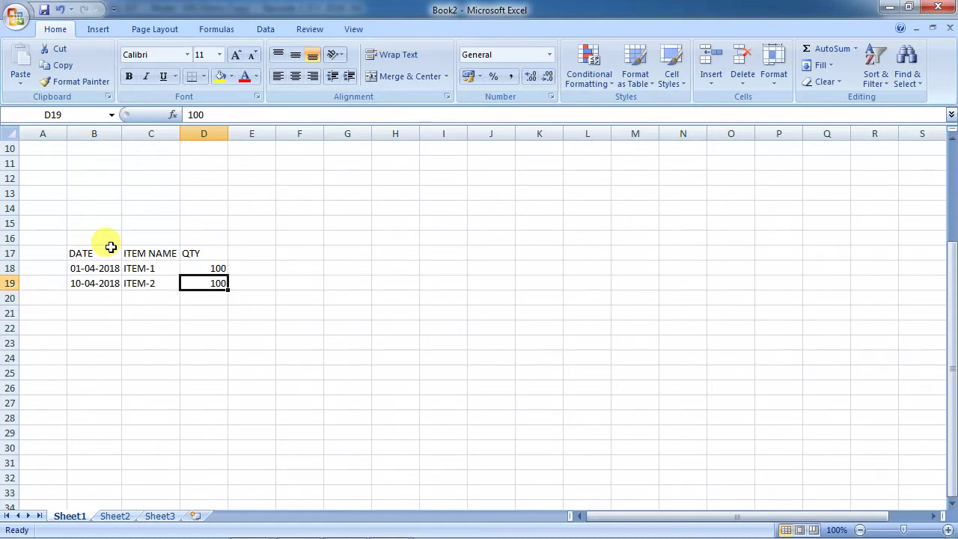
key(Left)
key(Left)
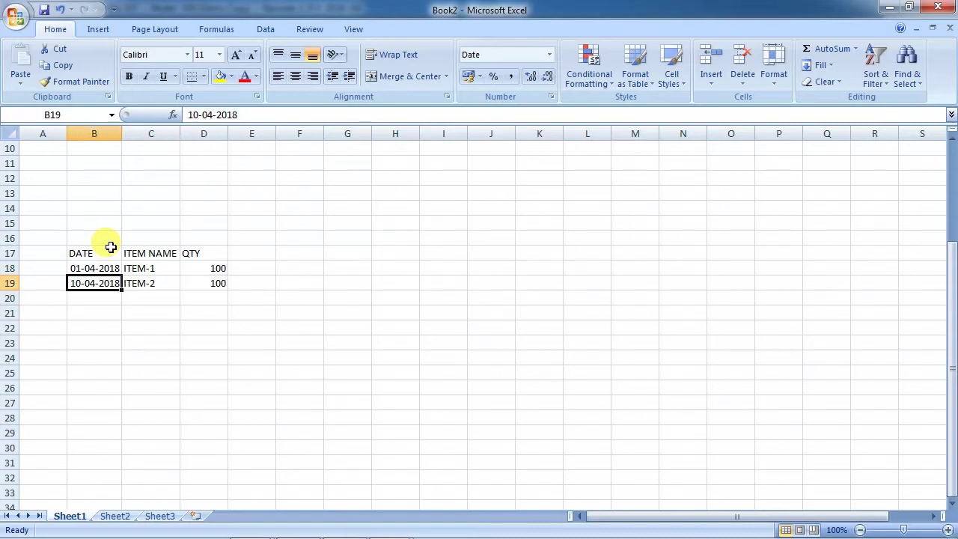
key(Right)
key(F2)
key(Delete)
key(Right)
text(-)
key(BackSpace)
key(BackSpace)
text(-1)
key(Return)
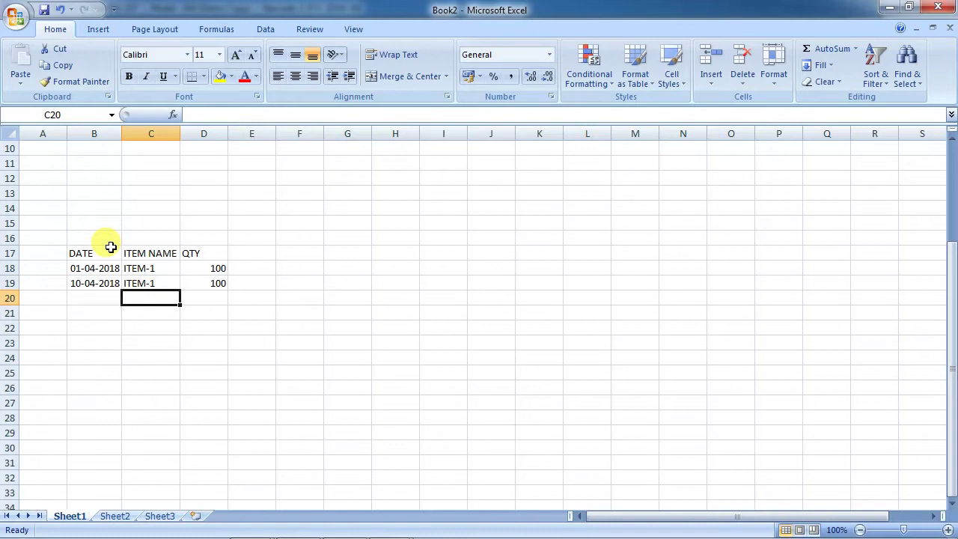
Enter rates 12 and 11 in E18 and E19.
key(Up)
key(Up)
key(Right)
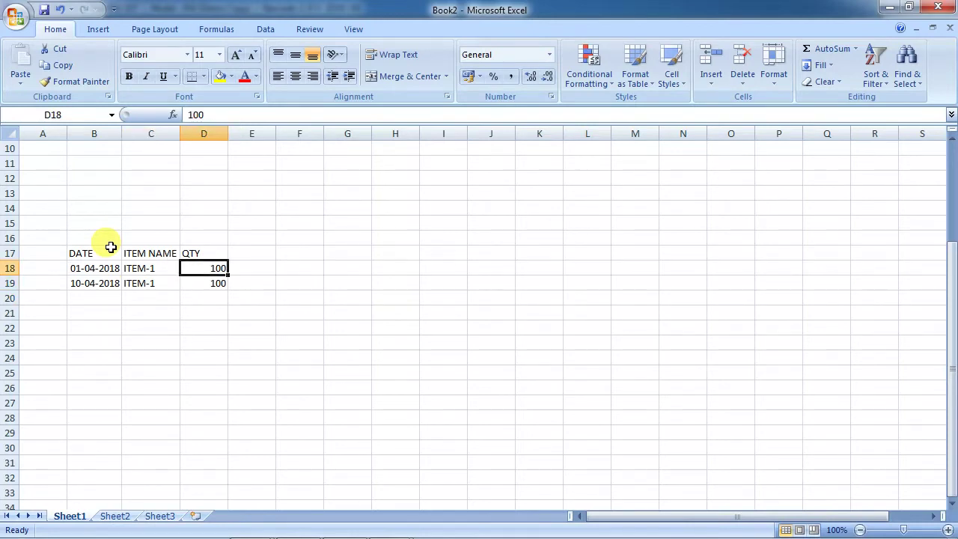
key(Right)
text(23)
key(BackSpace)
key(BackSpace)
text(12)
key(Return)
text(11)
key(Return)
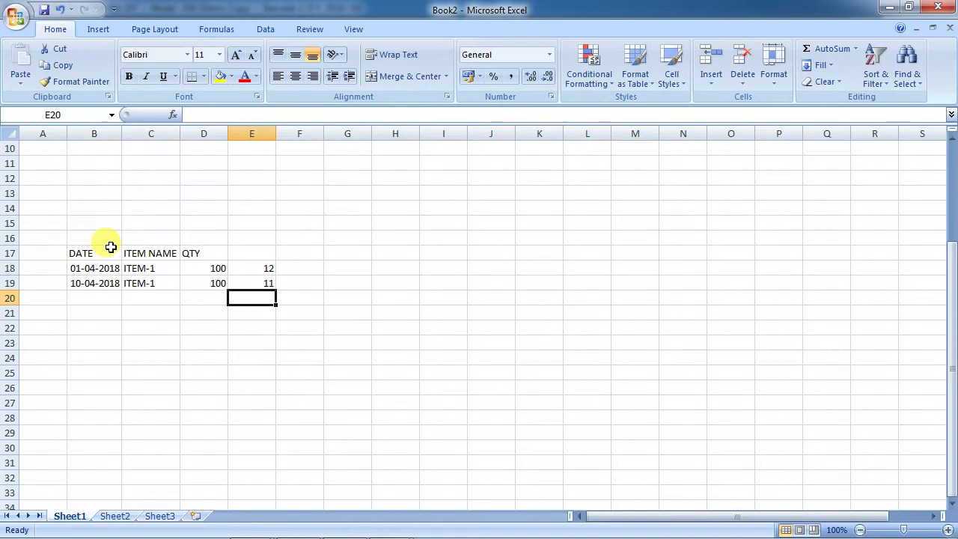
Enter 50 in G18 and select the first purchase row B18:E18.
key(Right)
key(Right)
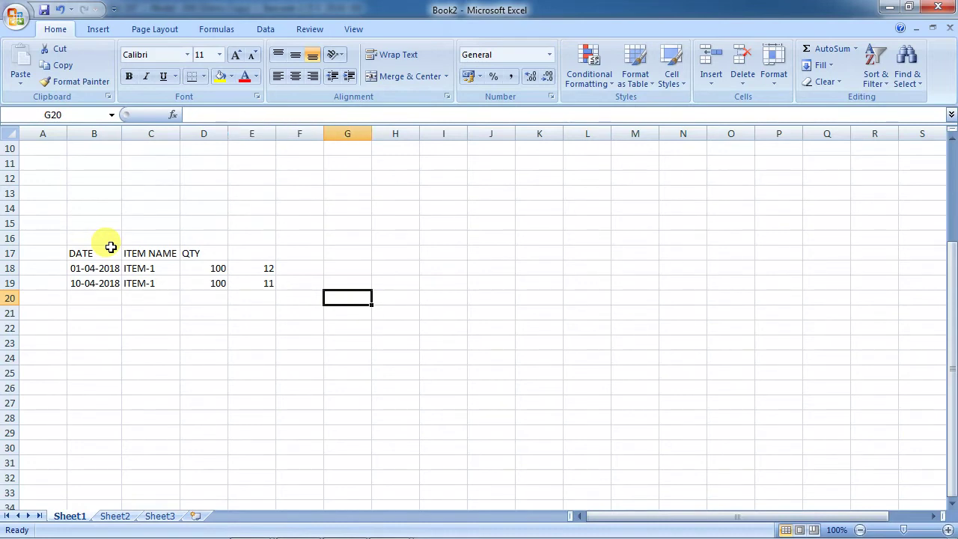
key(Up)
key(Up)
text(50)
key(Return)
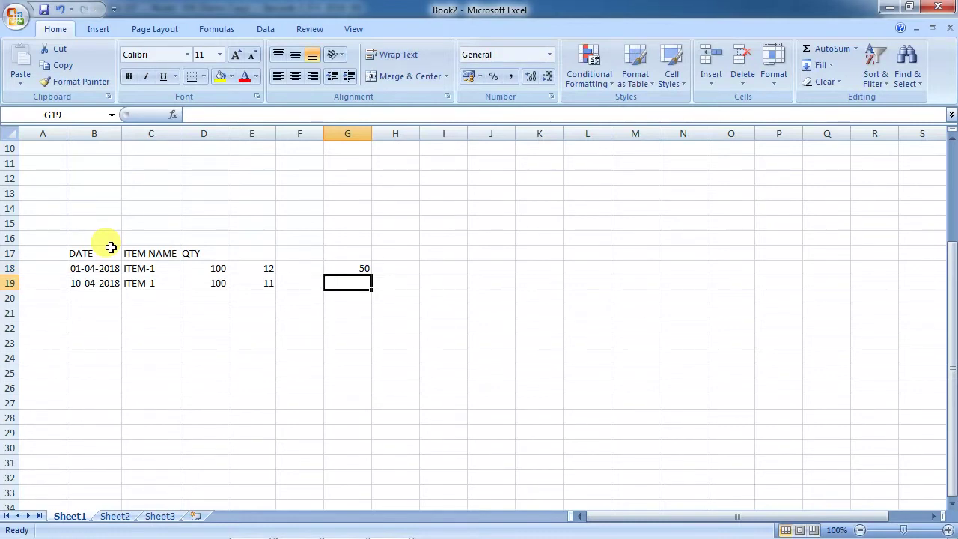
key(Left)
key(Left)
key(Left)
key(Left)
key(Left)
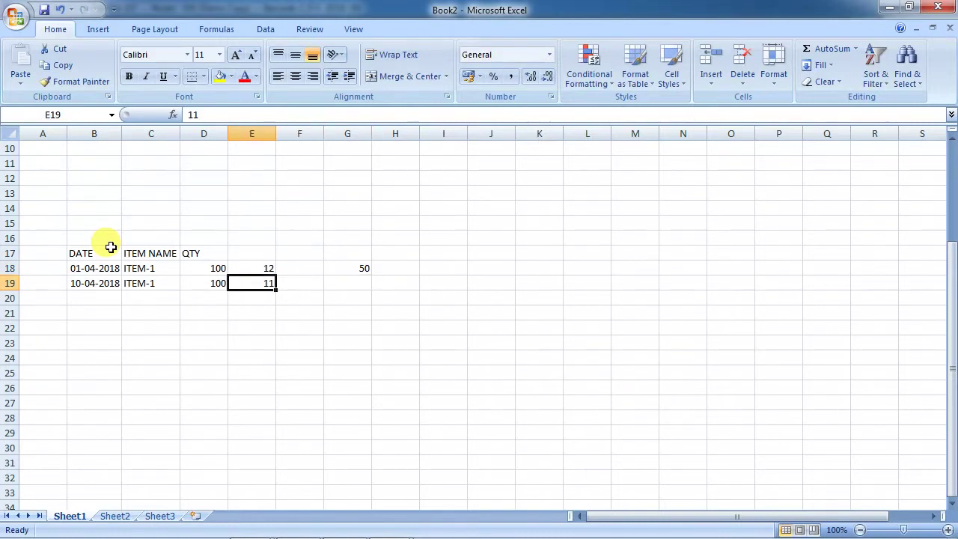
key(shift+Right)
key(shift+Right)
key(shift+Right)
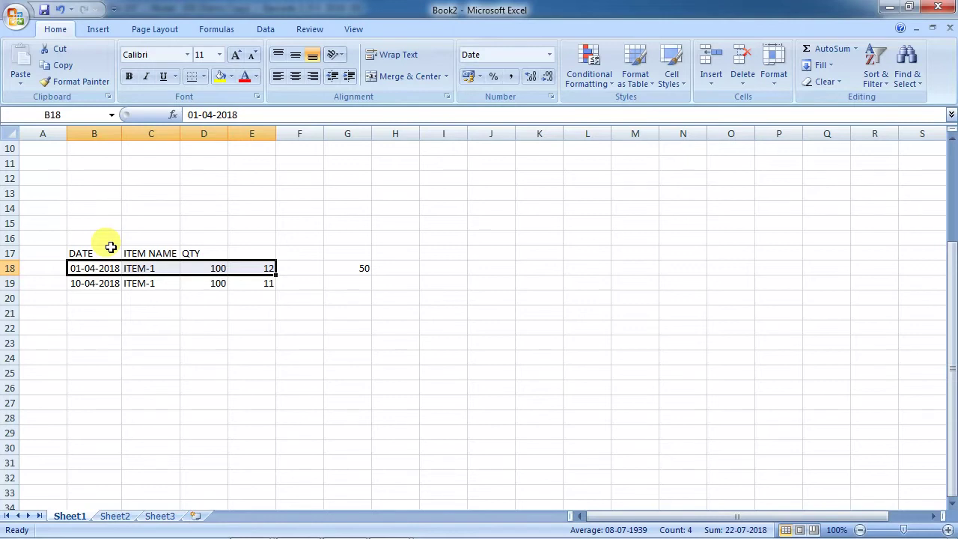
Put =D18*E18 in F18 for 1200 and fill it down to F19 for 1100.
key(Right)
key(Right)
key(Right)
key(Right)
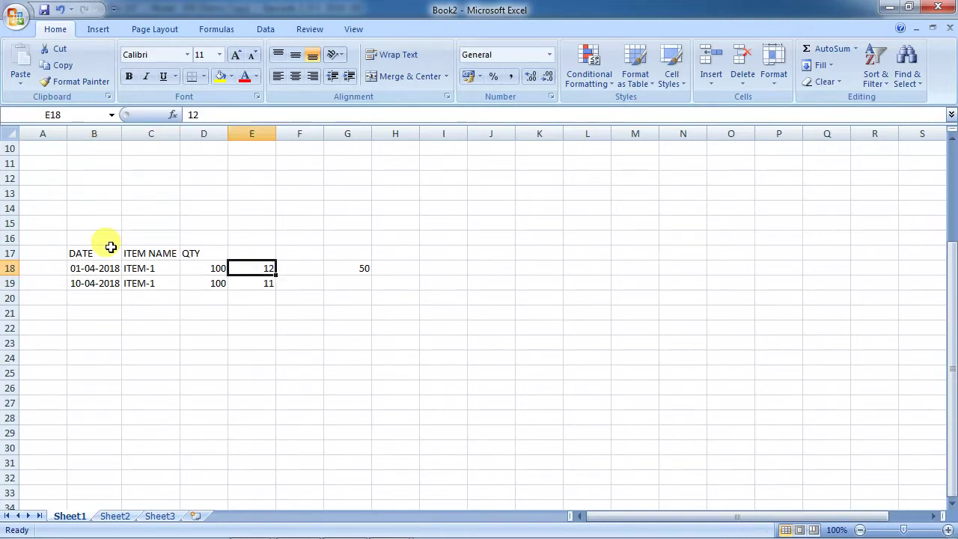
text(=)
key(Left)
key(Left)
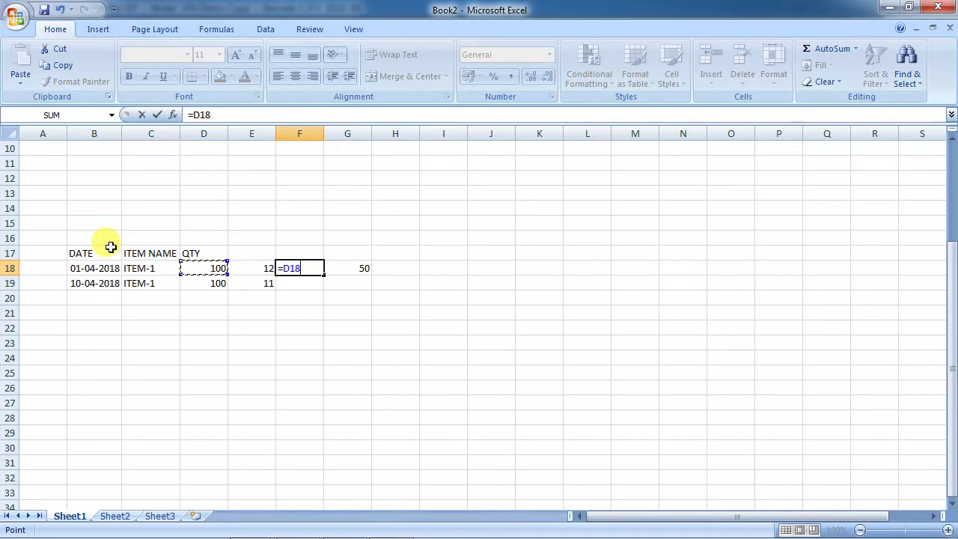
text(*)
key(Left)
key(Return)
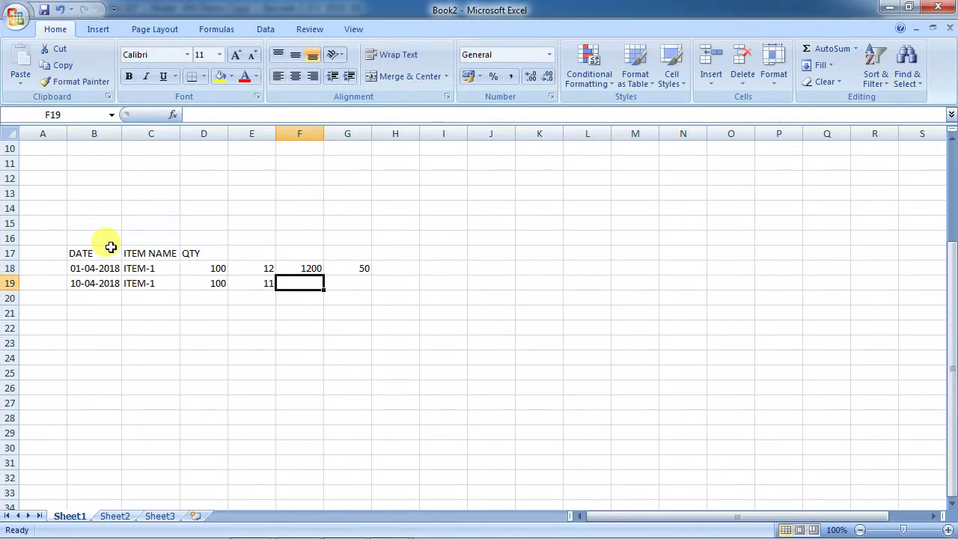
key(ctrl+d)
AutoSum F18:F19 to 2300 in F20, then select the purchase rows B18:D19.
key(Down)
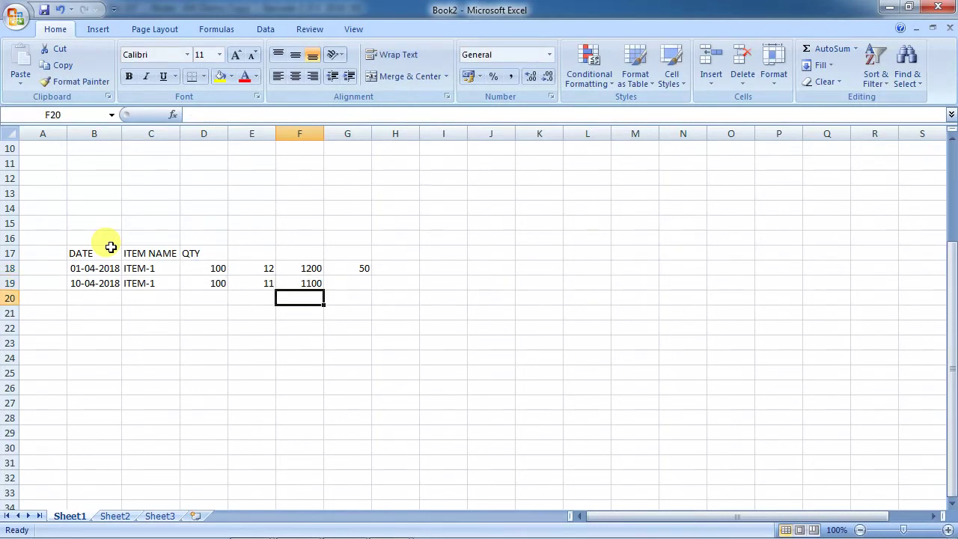
key(alt+equal)
key(Return)
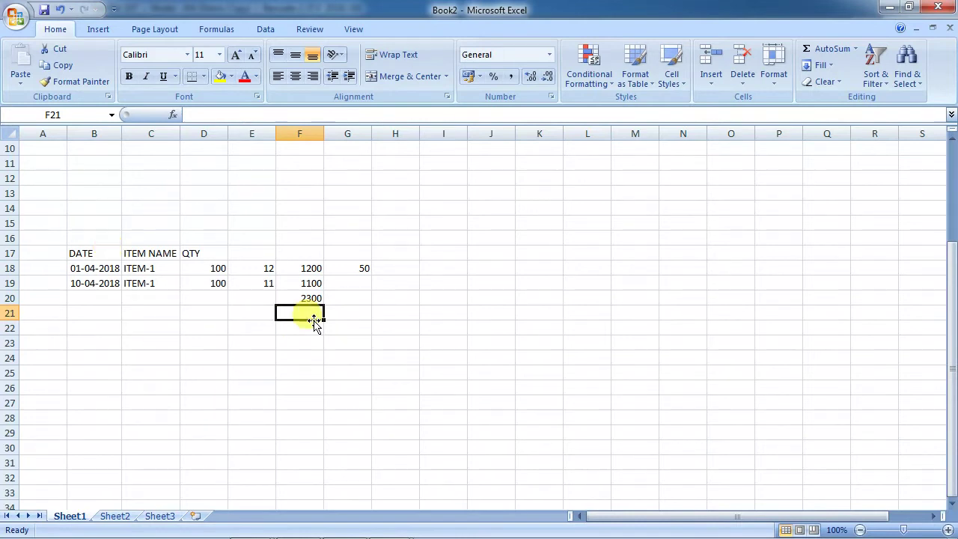
click(316, 298)
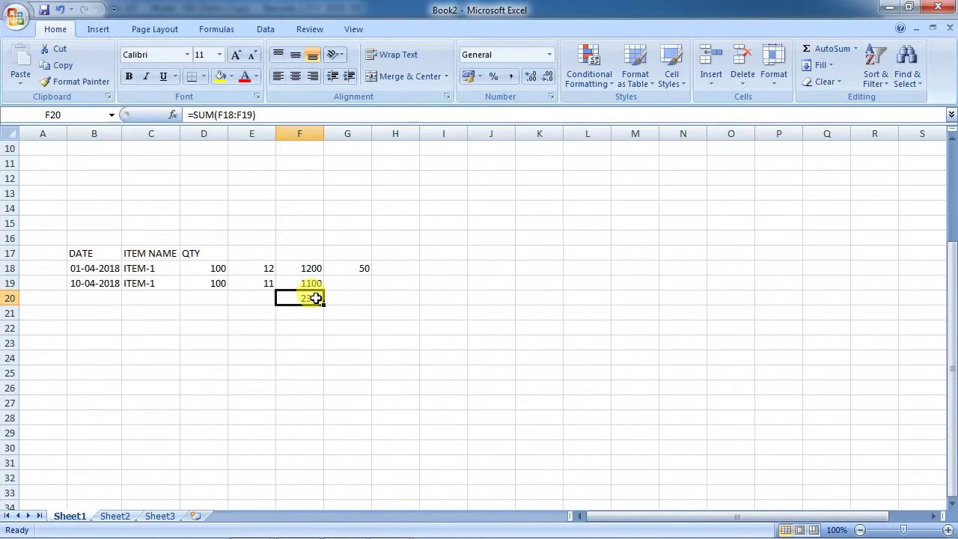
key(Up)
key(Up)
key(Right)
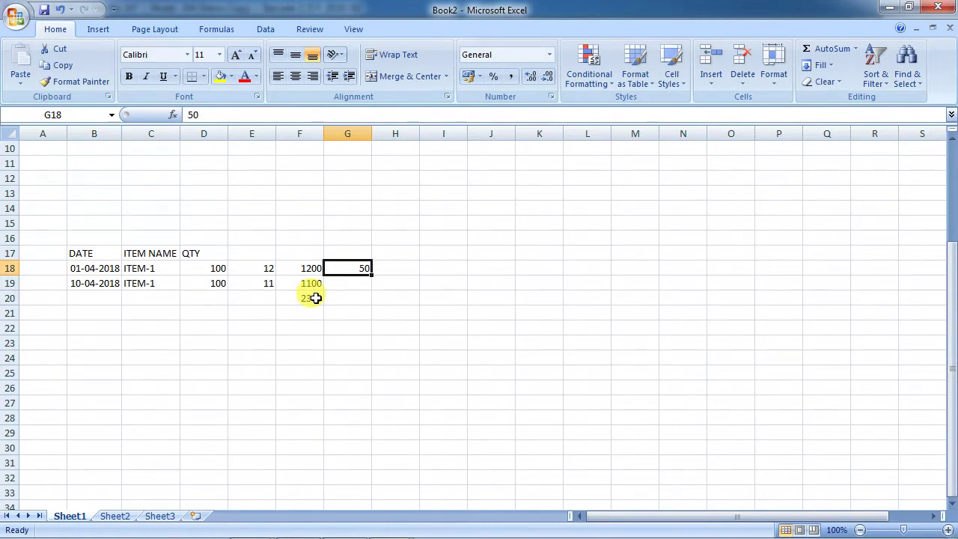
key(Right)
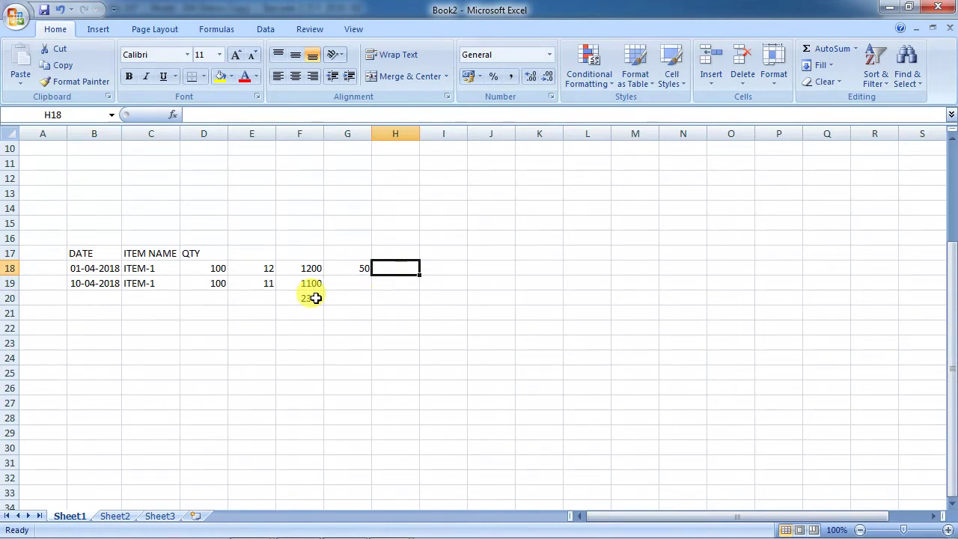
drag(107, 283, 271, 281)
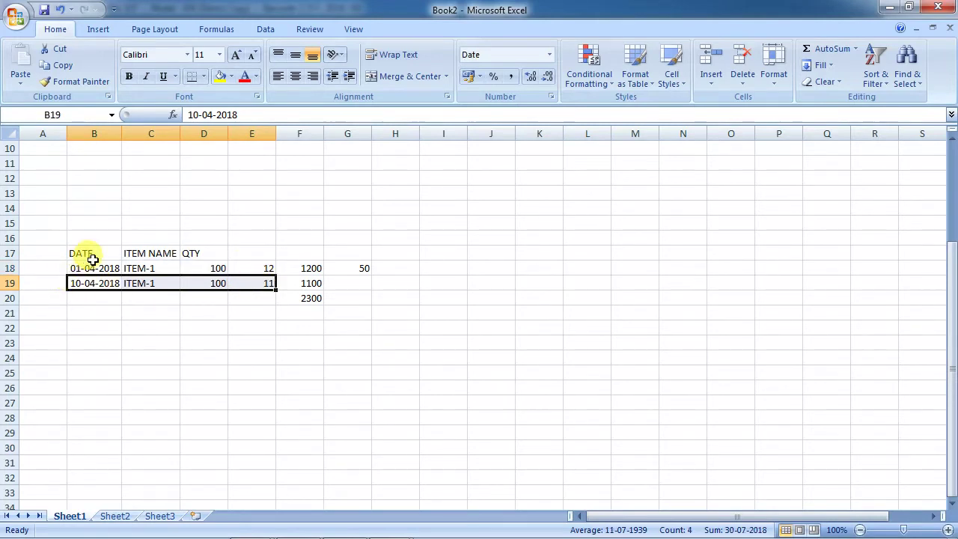
Label the two purchase rows A and B in cells A18 and A19.
click(92, 259)
drag(90, 268, 207, 273)
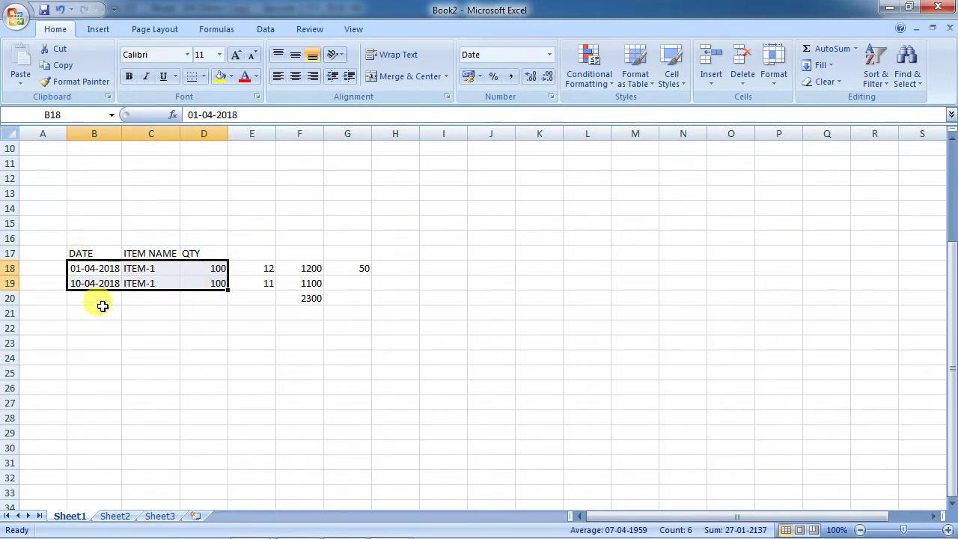
click(34, 263)
text(A)
key(Return)
text(B)
key(Return)
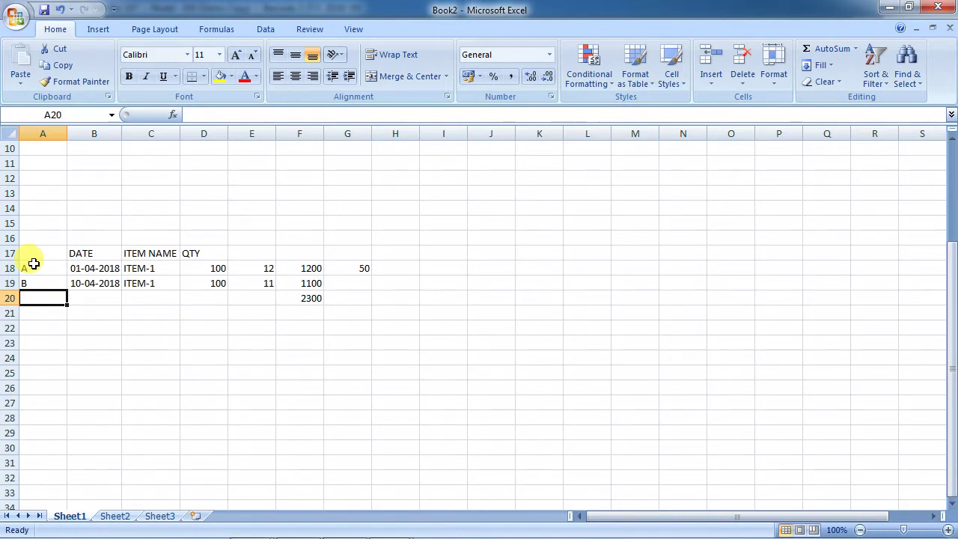
Add a PRICE heading in C23, then return to Busy's Inventory settings.
key(Down)
key(Down)
key(Down)
key(Right)
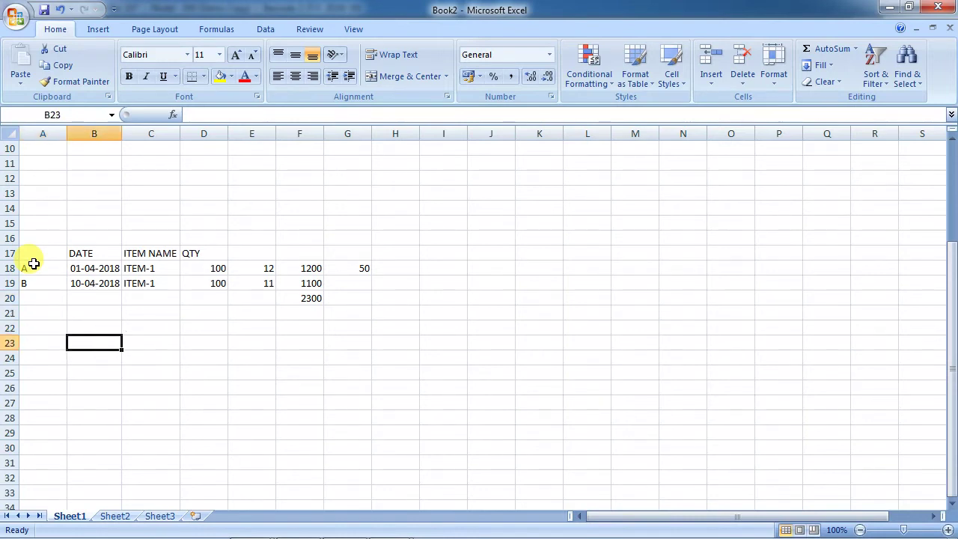
key(Right)
text(PRICE)
key(Return)
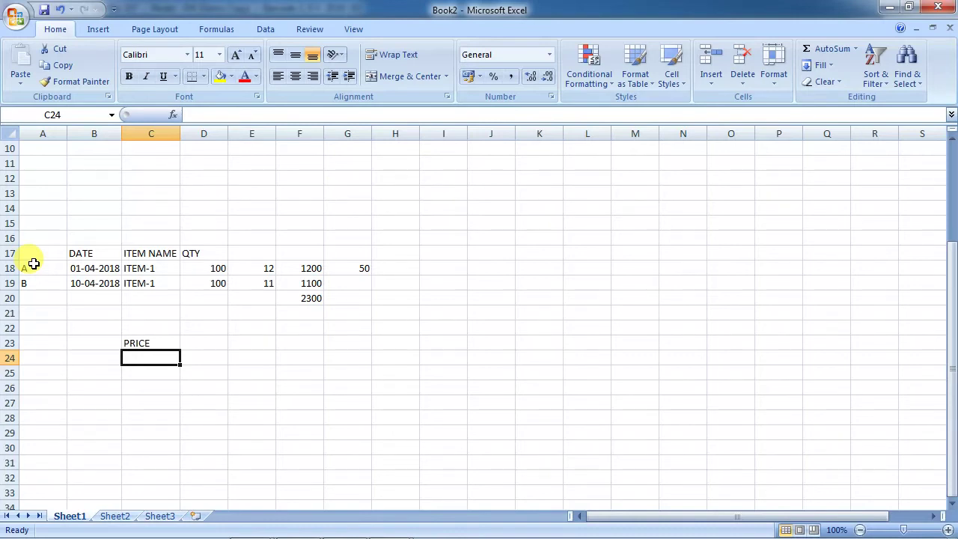
key(alt+Tab)
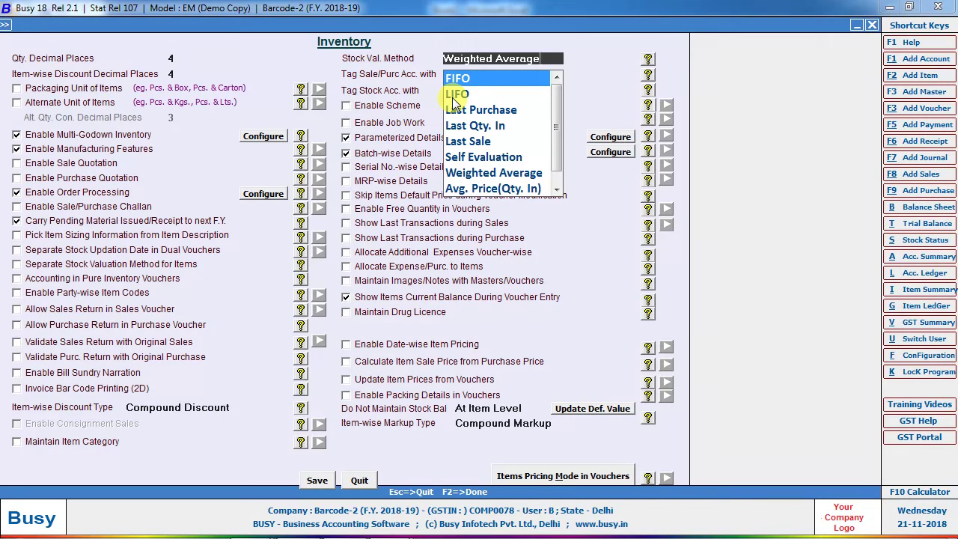
Leave the Inventory options without saving and look at the Stock Status report choices.
key(Escape)
key(Escape)
key(Escape)
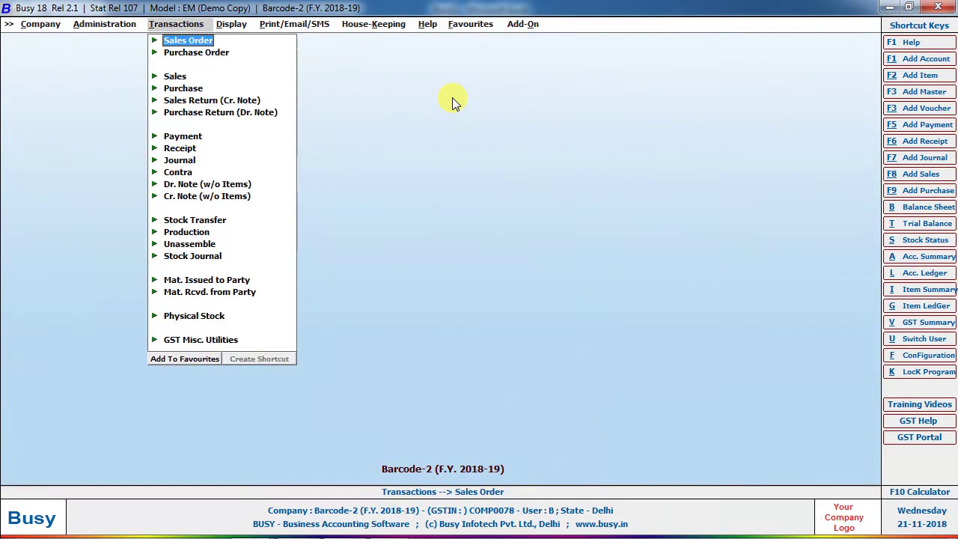
key(Right)
key(Down)
key(Down)
key(Down)
key(Down)
key(Down)
key(Down)
key(Down)
key(Down)
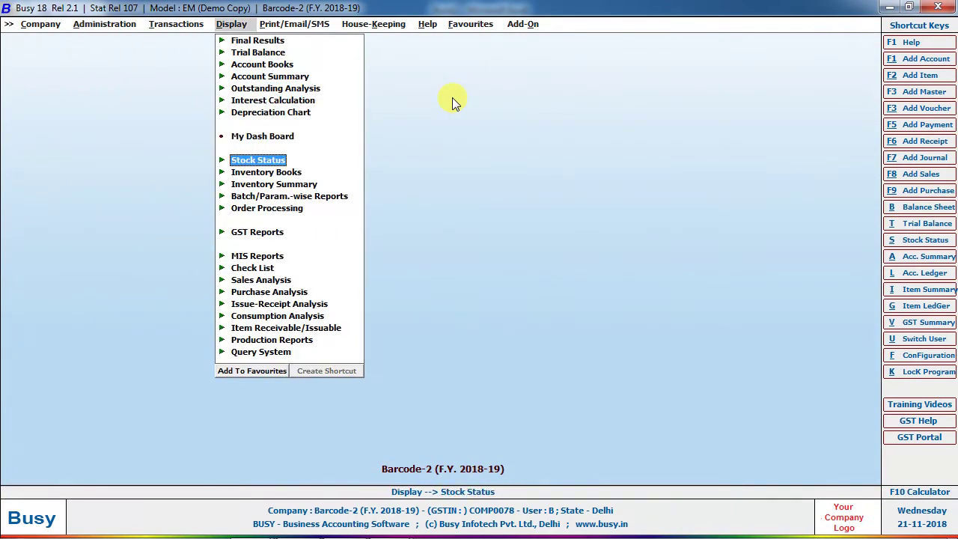
key(Return)
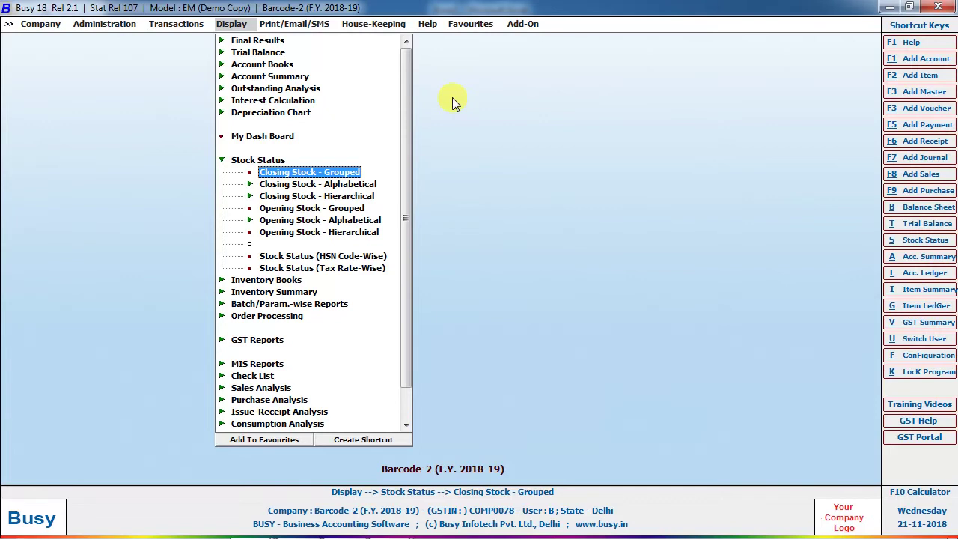
Reopen Features/Options > Inventory, where stock valuation now shows FIFO.
key(Left)
key(Return)
key(Down)
key(Down)
key(Down)
key(Return)
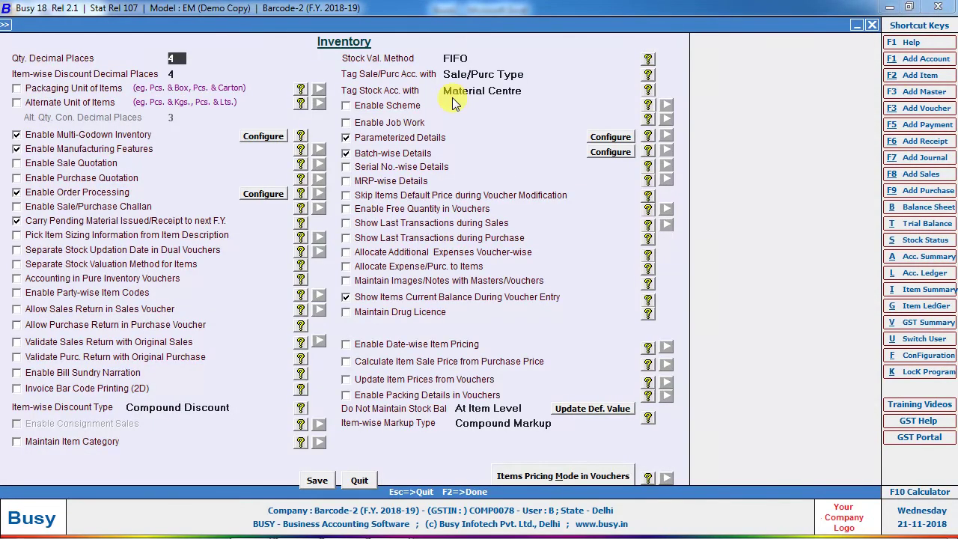
Change the stock valuation method from FIFO to Weighted Average after briefly trying LIFO.
click(493, 57)
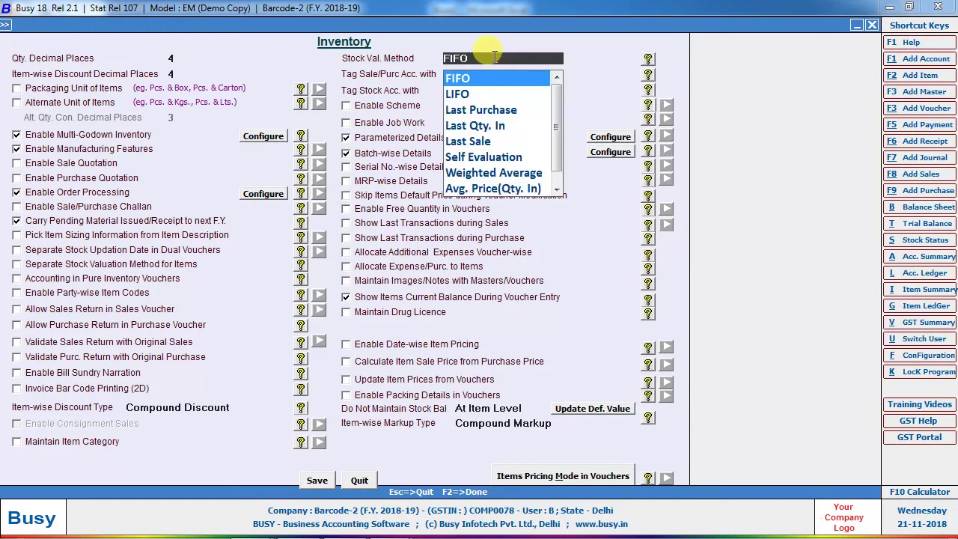
key(Down)
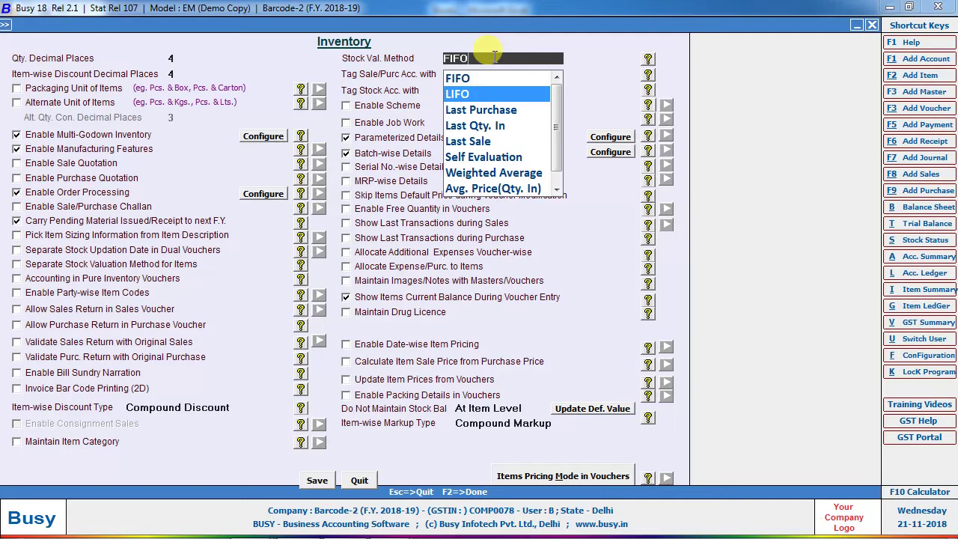
key(Return)
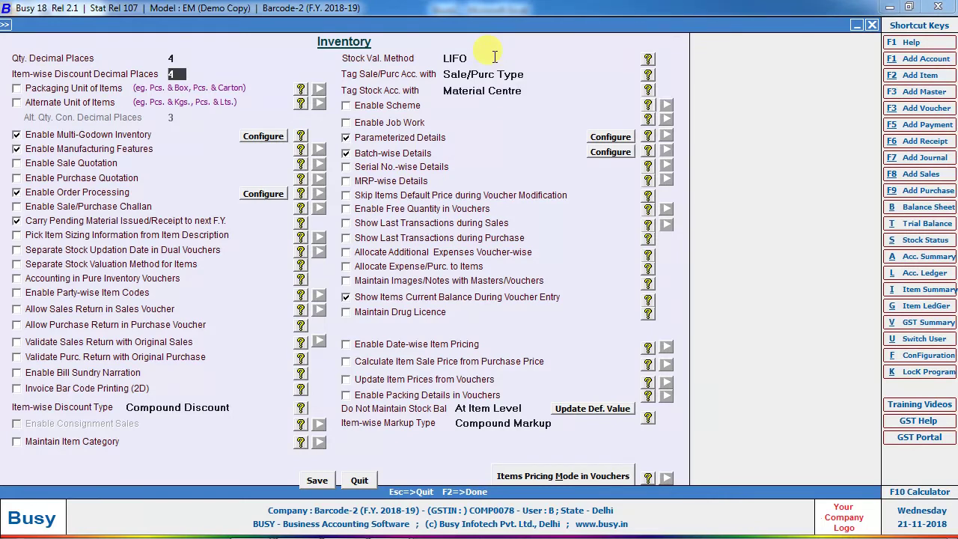
click(494, 58)
key(Down)
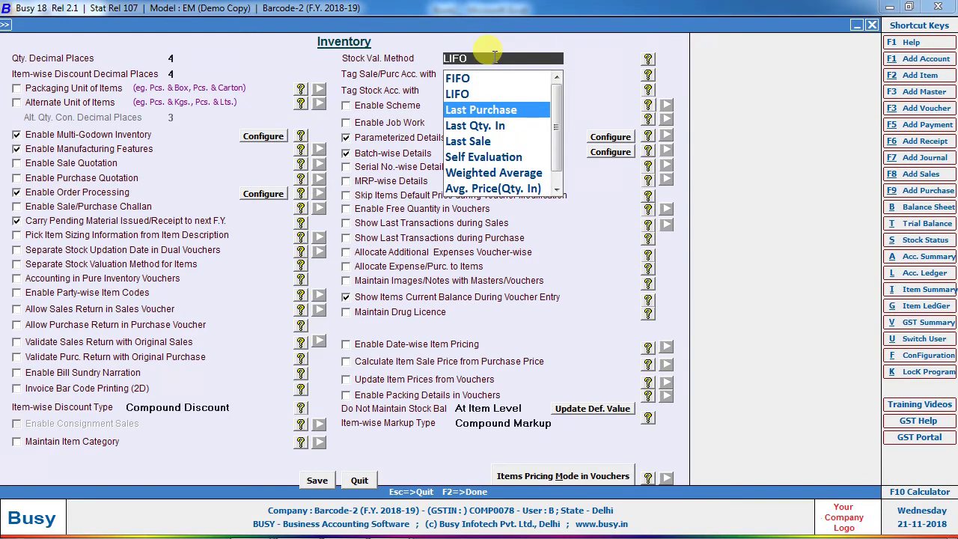
key(Down)
key(Down)
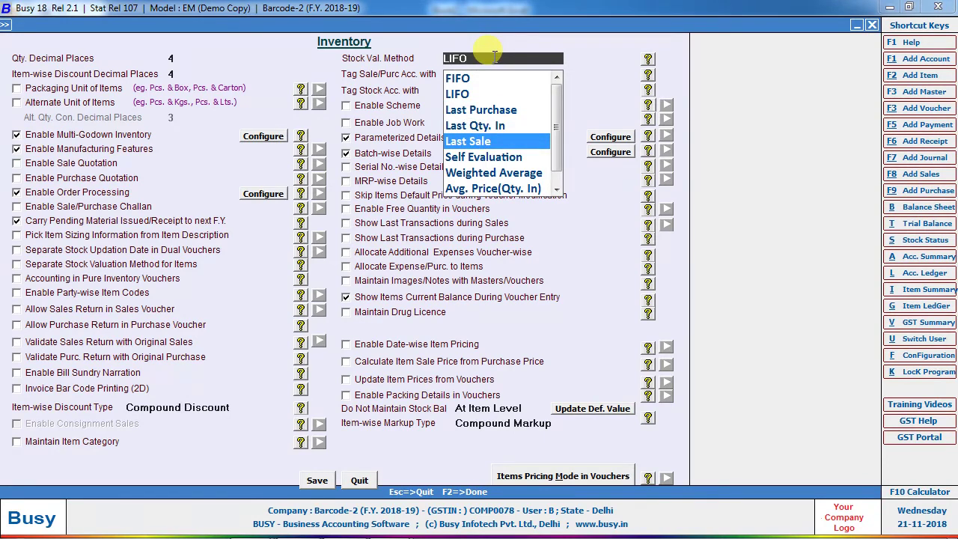
key(Down)
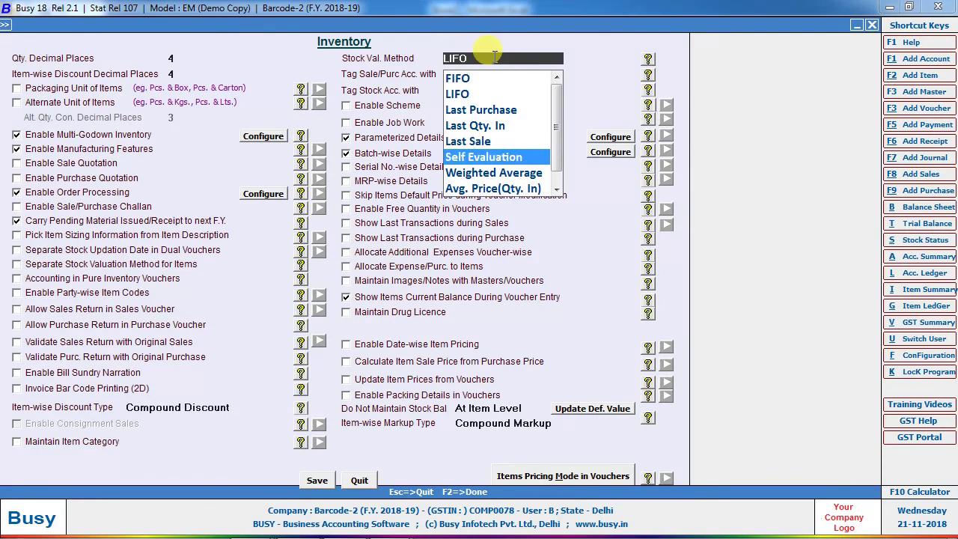
key(Down)
key(Down)
key(Down)
key(Up)
key(Up)
key(Return)
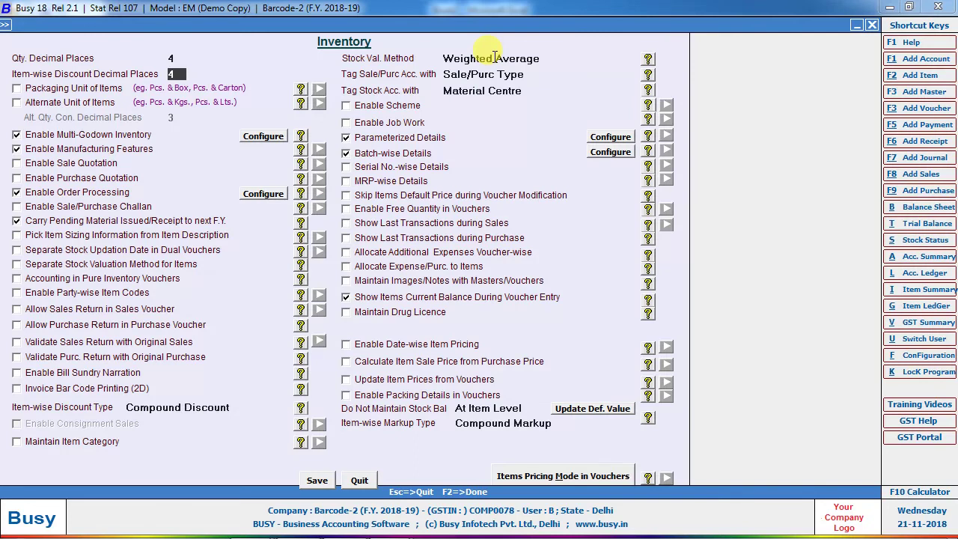
key(alt+Tab)
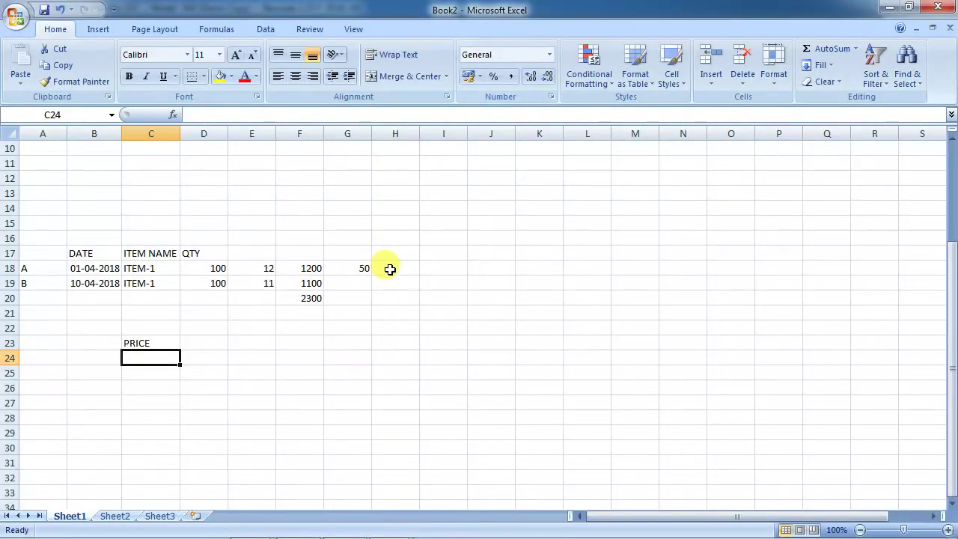
Enter 15 in I18 and the total quantity 200 in D20.
click(390, 268)
key(Right)
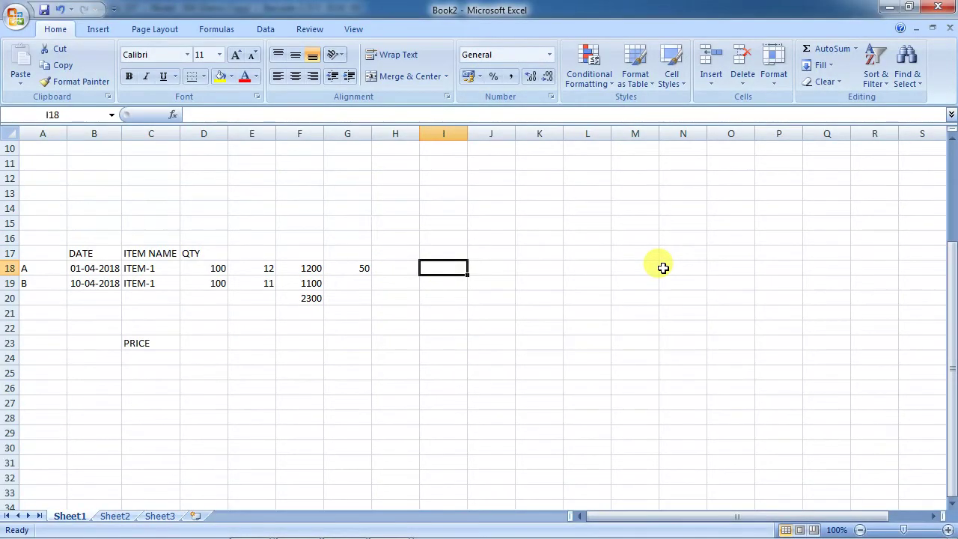
text(15)
key(Return)
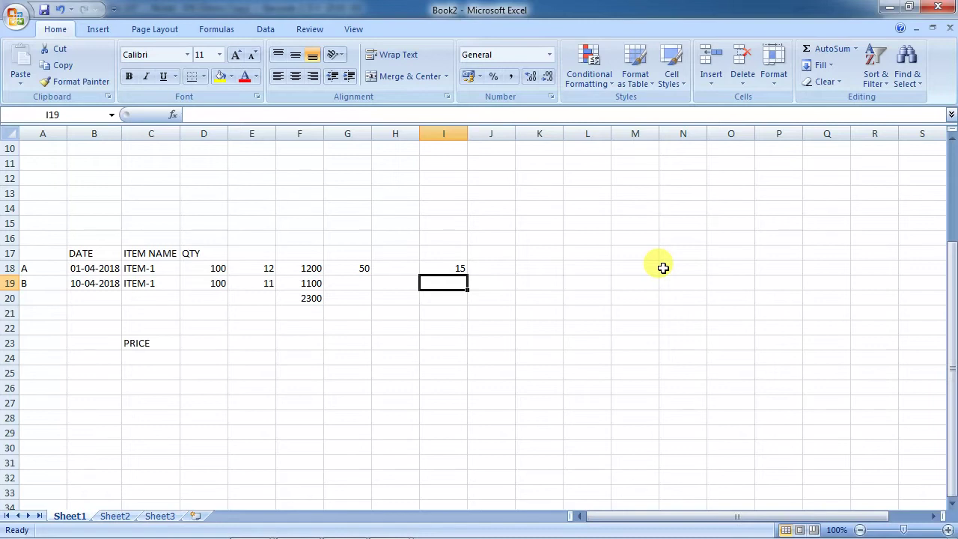
key(Left)
key(Left)
key(Left)
key(Left)
key(Left)
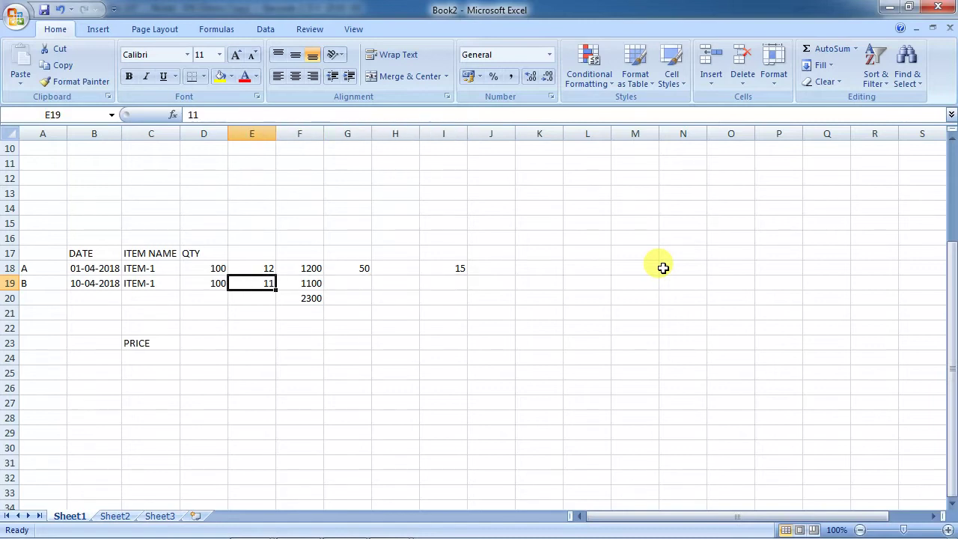
key(Down)
key(Down)
key(Right)
key(Up)
key(Left)
text(200)
key(Return)
Enter the average price formula =F20/D20 in E21, giving 11.5.
key(Right)
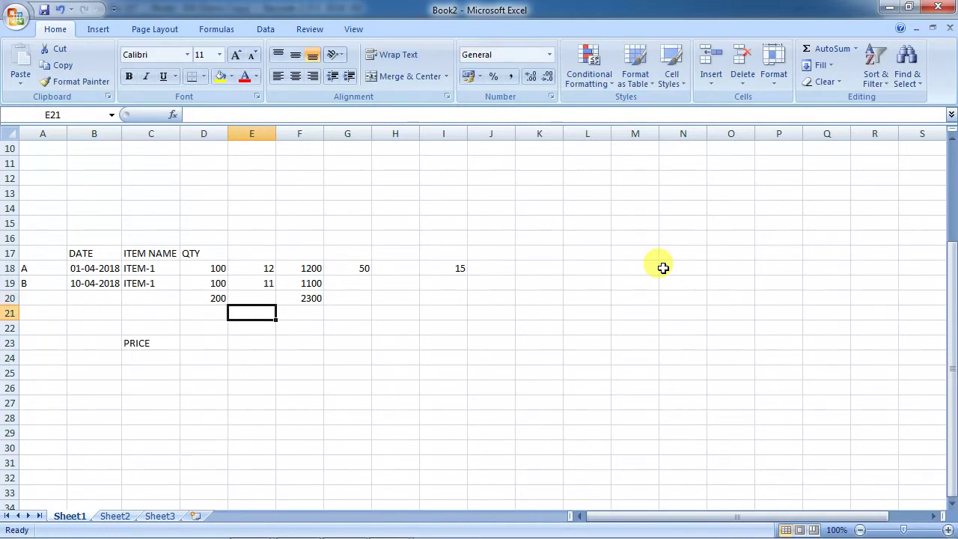
text(=)
key(Up)
key(Right)
text(/)
key(Left)
key(Up)
key(Return)
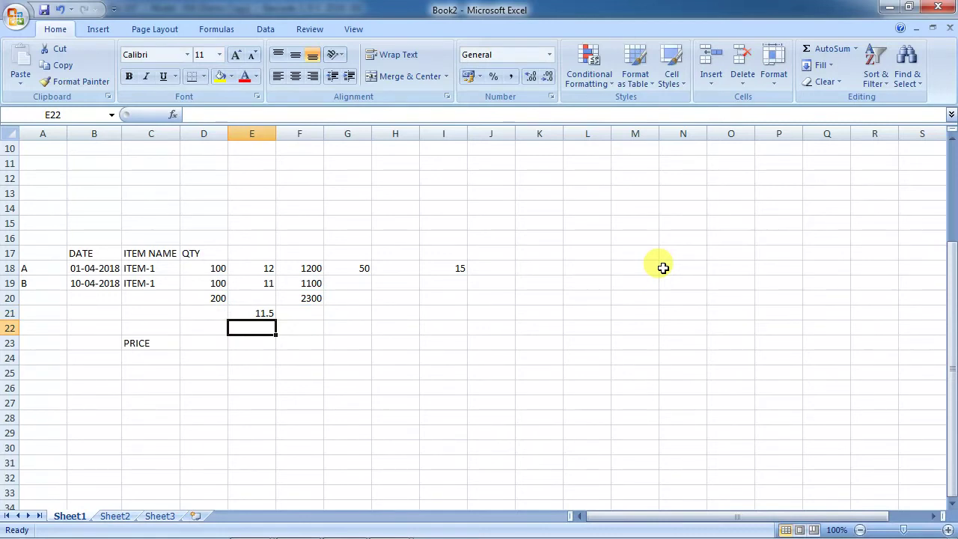
key(Up)
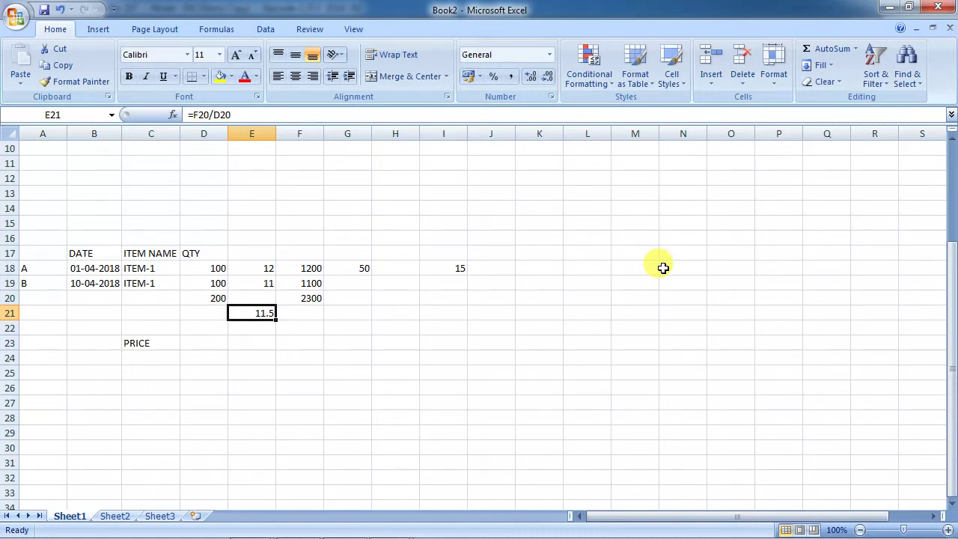
key(Right)
key(Right)
key(Right)
key(Right)
Start a day list with DAY-1 and DAY-2 in I24 and I25.
key(Down)
key(Down)
key(Down)
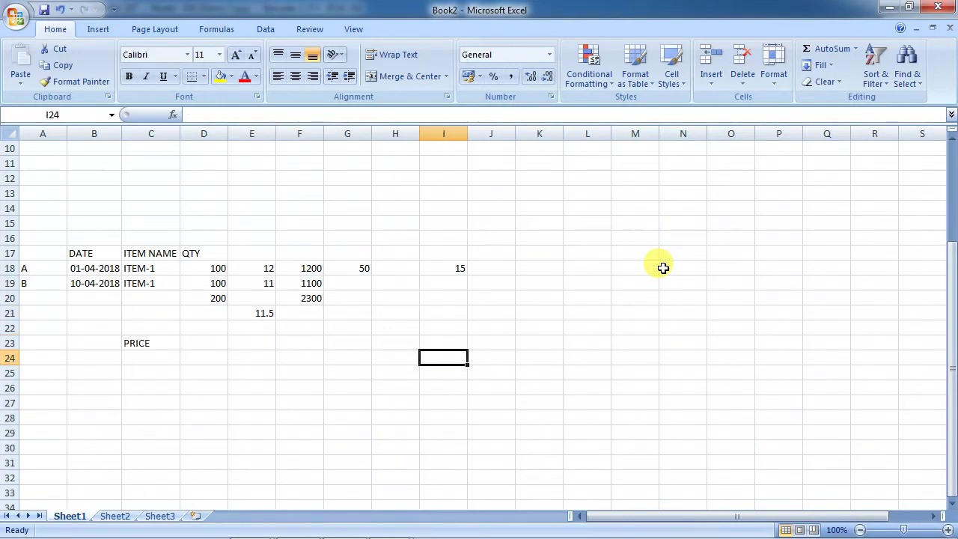
text(DAY-1)
key(Return)
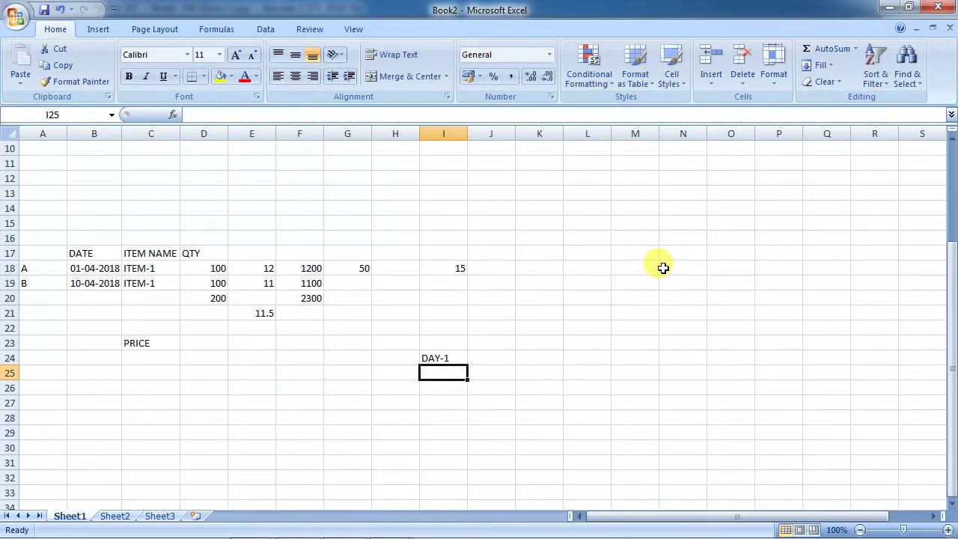
text(DAY-2)
key(Return)
Enter daily values 20, 30, 40, 50, 55, 30, 20, 10 in column J and total them (255) in J33.
key(Up)
key(Up)
key(Right)
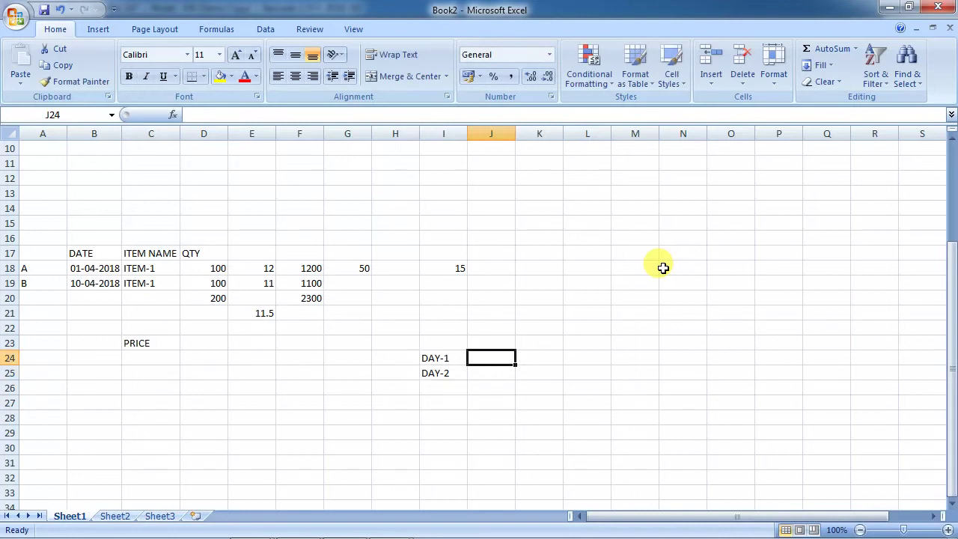
text(20)
key(BackSpace)
text(0)
key(Return)
text(30)
key(Return)
text(40)
key(Return)
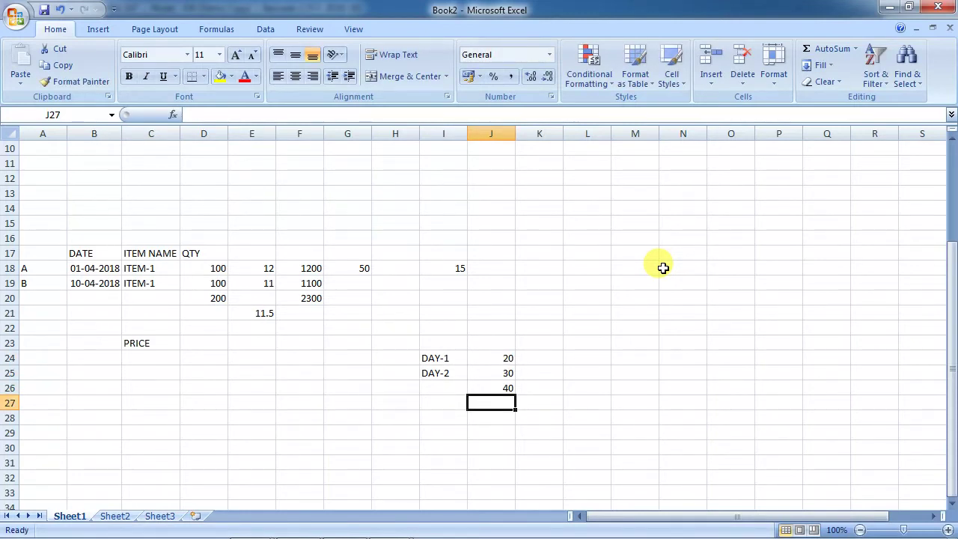
text(50)
key(Return)
text(55)
key(Return)
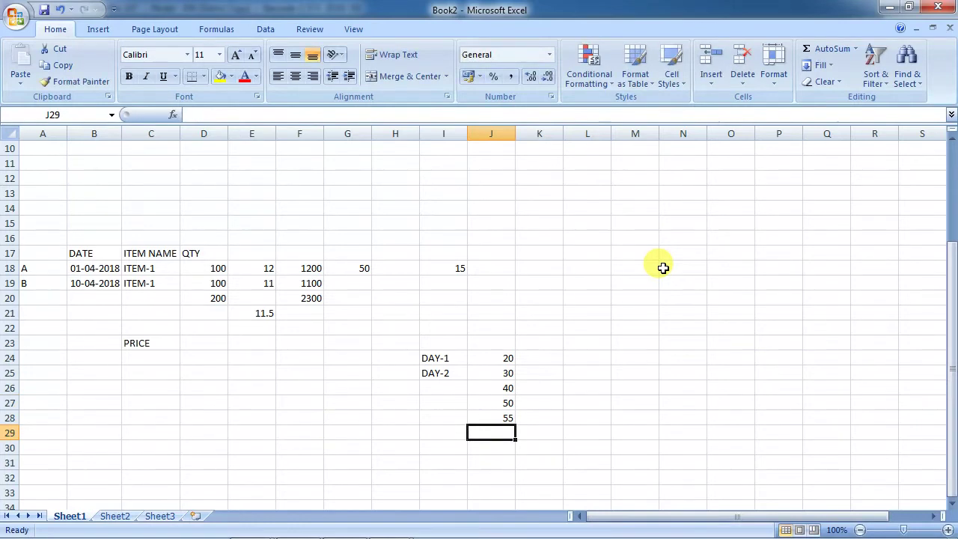
text(30)
key(Return)
text(20)
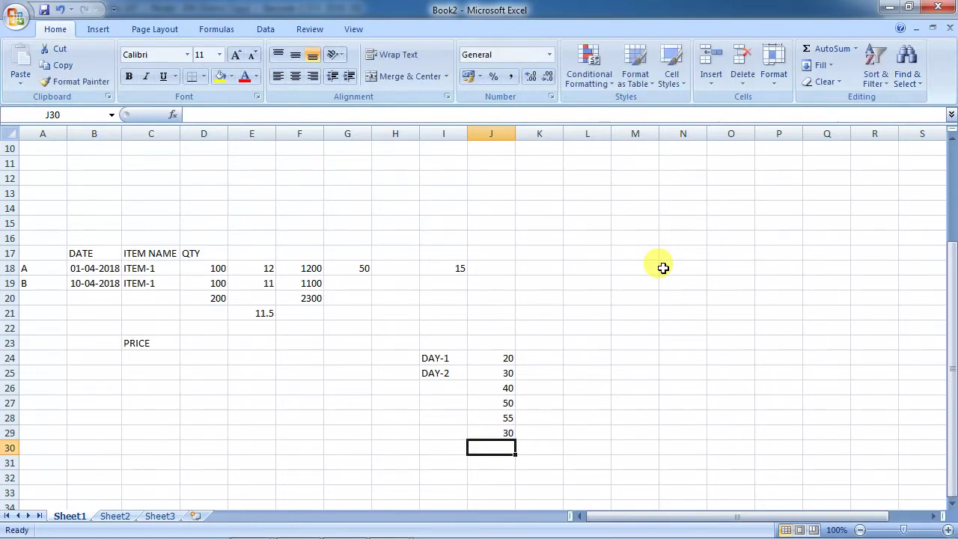
key(Return)
text(10)
key(Return)
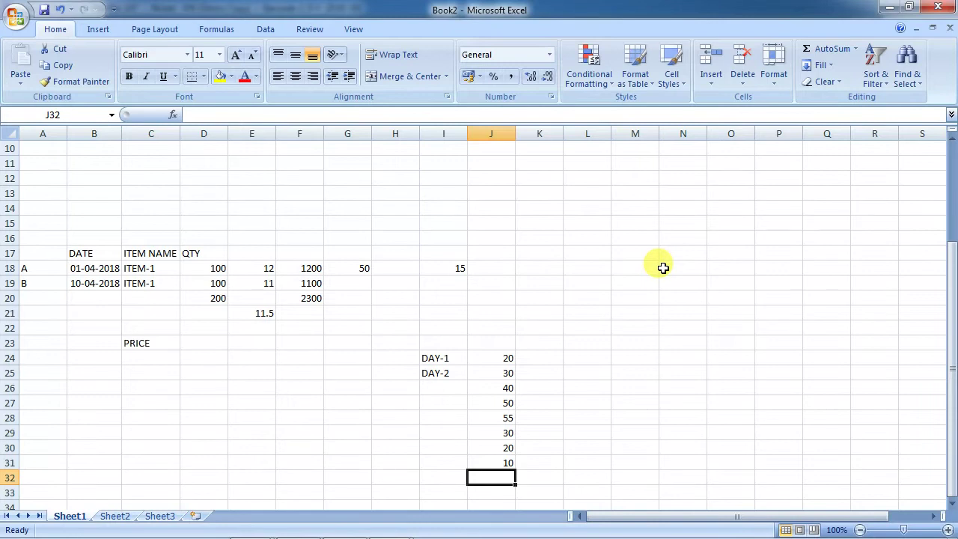
key(Down)
key(alt+equal)
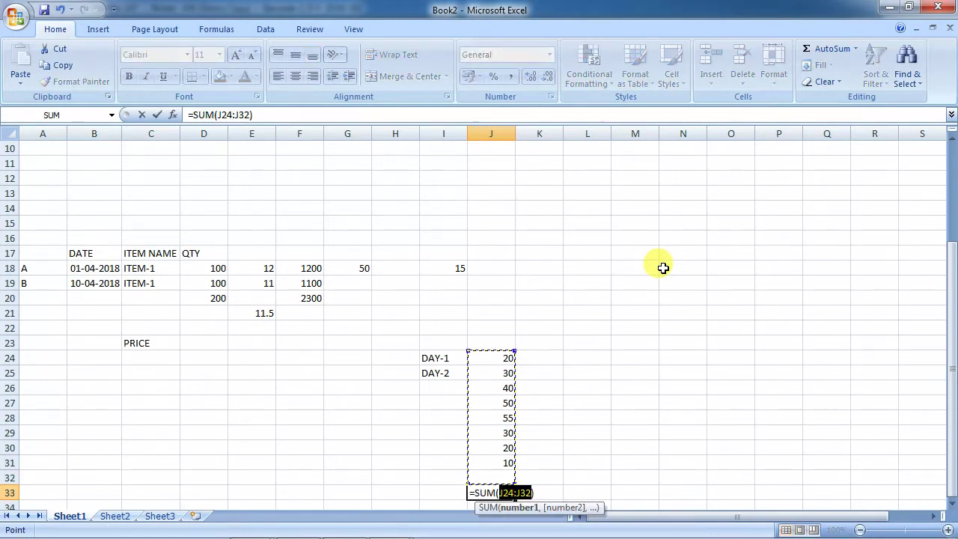
key(Return)
Renumber the day labels in column I as days 1 through 8.
key(Up)
key(Up)
key(Up)
key(Up)
key(Up)
key(Up)
key(Up)
key(Up)
key(Up)
key(Up)
key(Up)
key(Left)
key(Down)
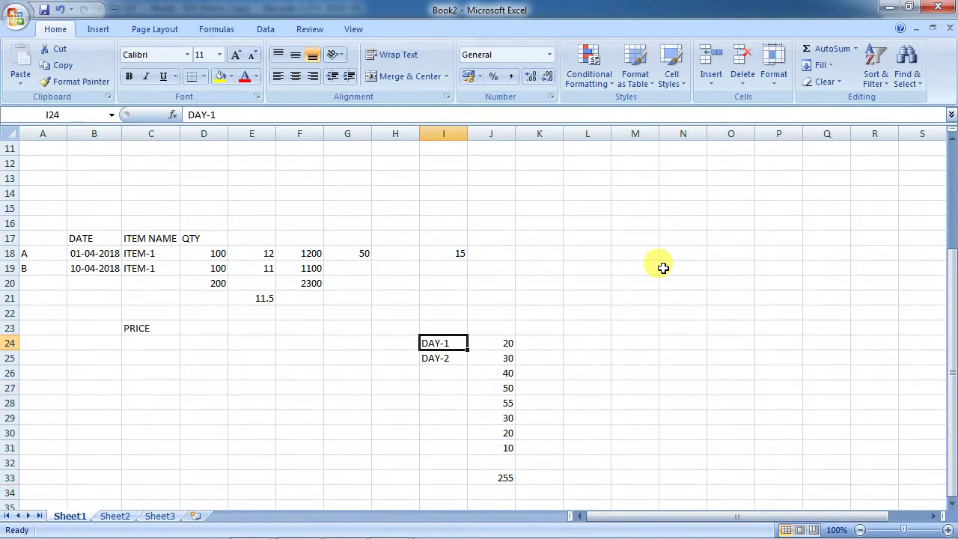
text(1 2 3 4 5 6)
key(Return)
text(7)
key(Return)
text(8)
key(Return)
text(9)
key(Return)
key(Up)
key(Delete)
key(Down)
key(Down)
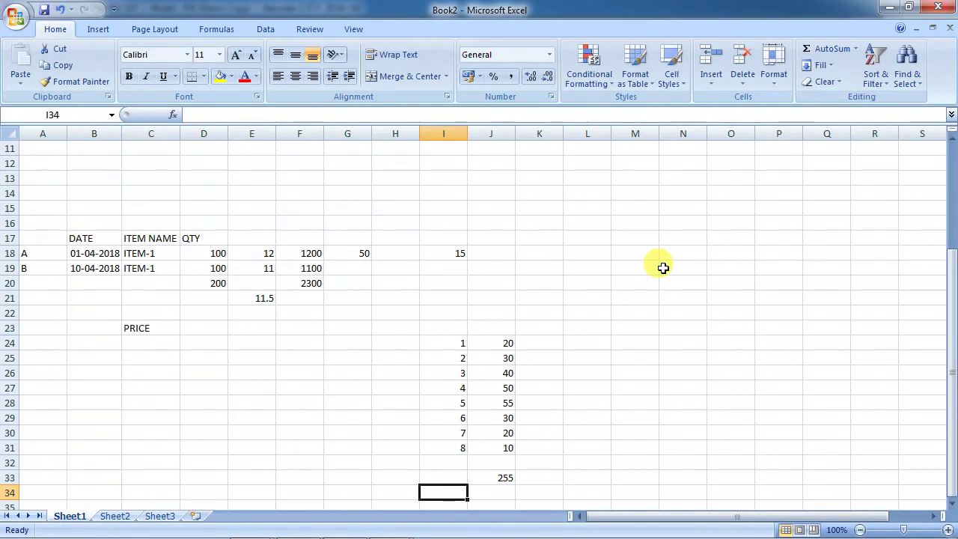
Enter the daily average formula =J33/8 in J34 and return to Busy's Inventory options.
key(Right)
text(=J33/8)
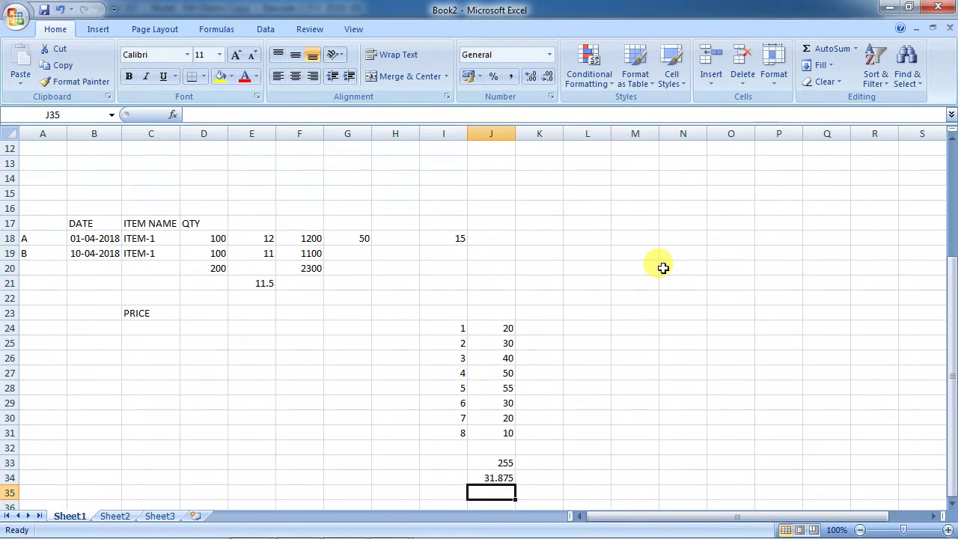
key(alt+Tab)
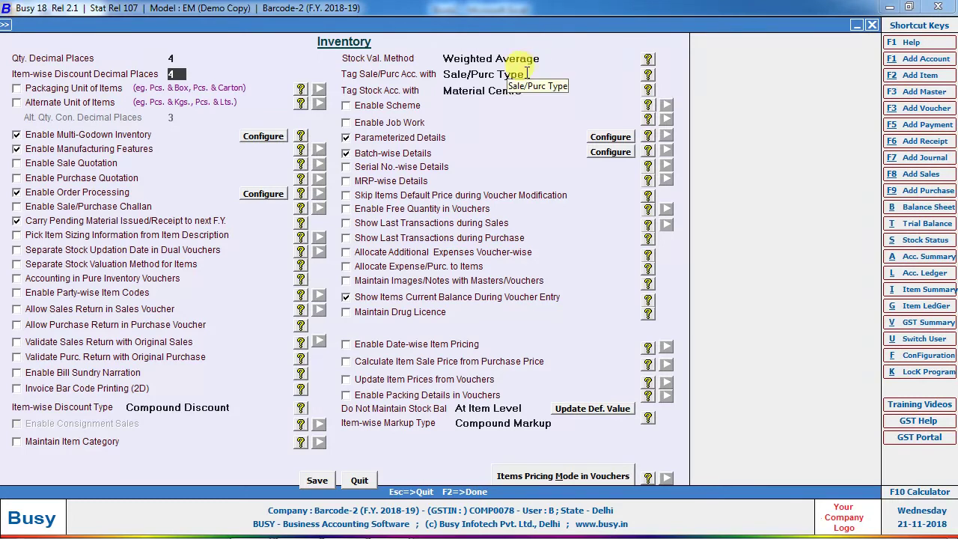
Check the Tag Sale/Purc choices, then close and save the inventory options.
click(527, 73)
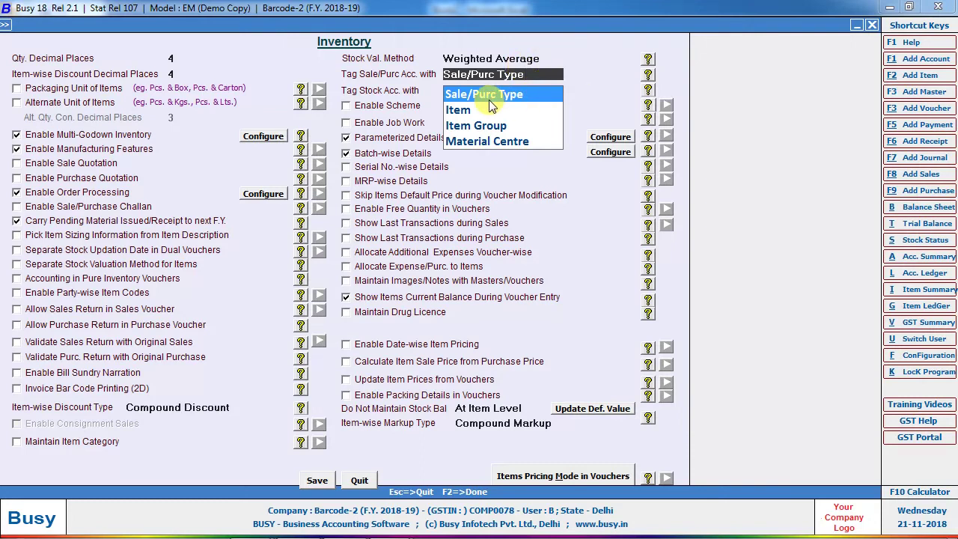
key(Escape)
key(n)
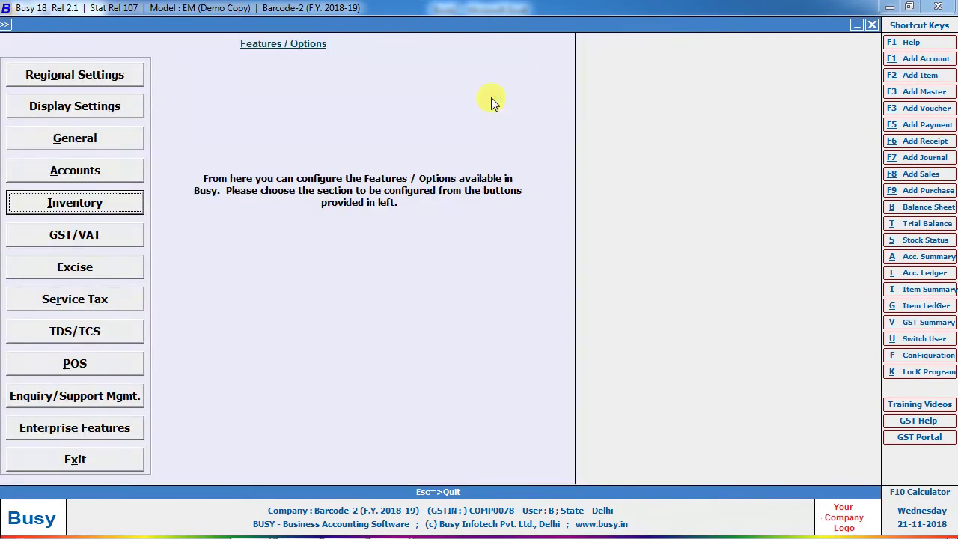
Open the Sales account ledger, widen Balance, and open AD's voucher 1/2018-19.
key(alt+l)
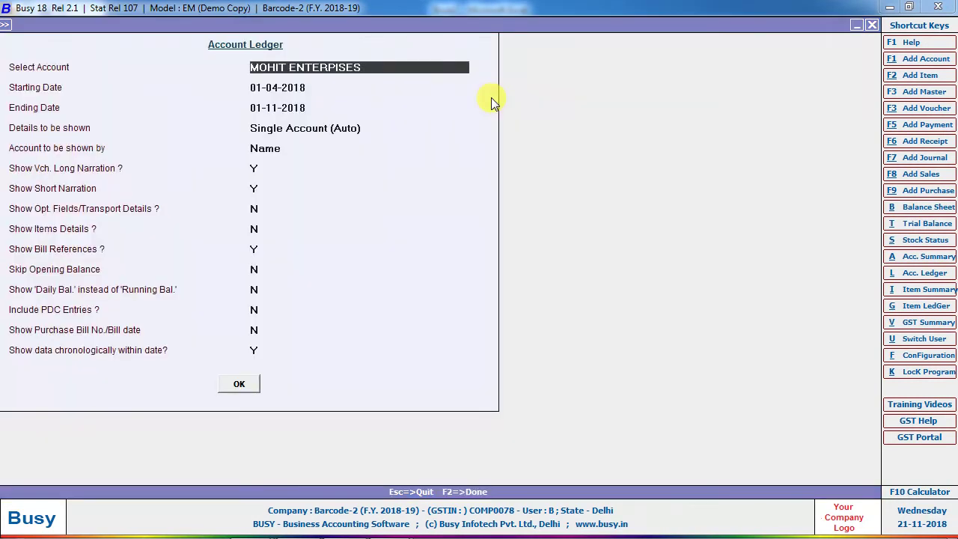
text(SALE)
key(Return)
key(F2)
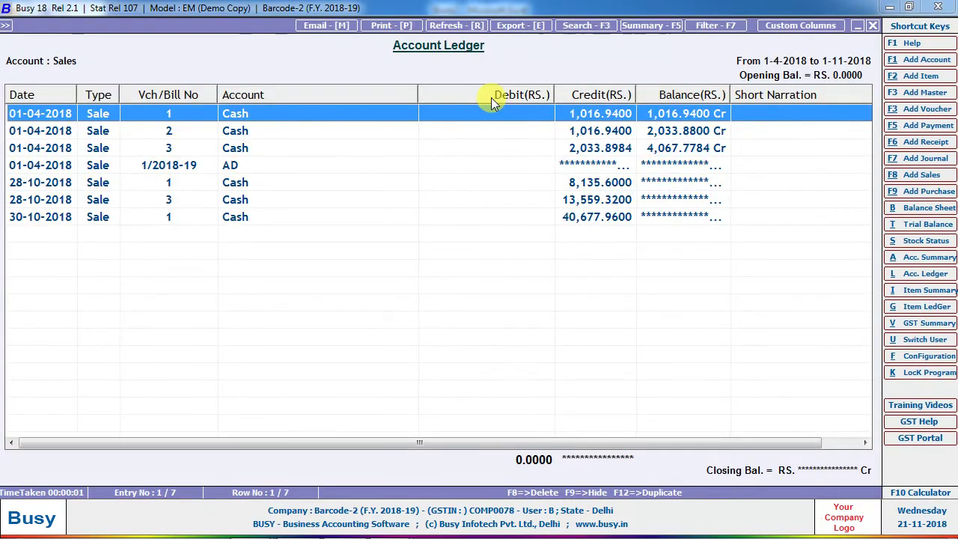
drag(728, 92, 761, 94)
click(598, 166)
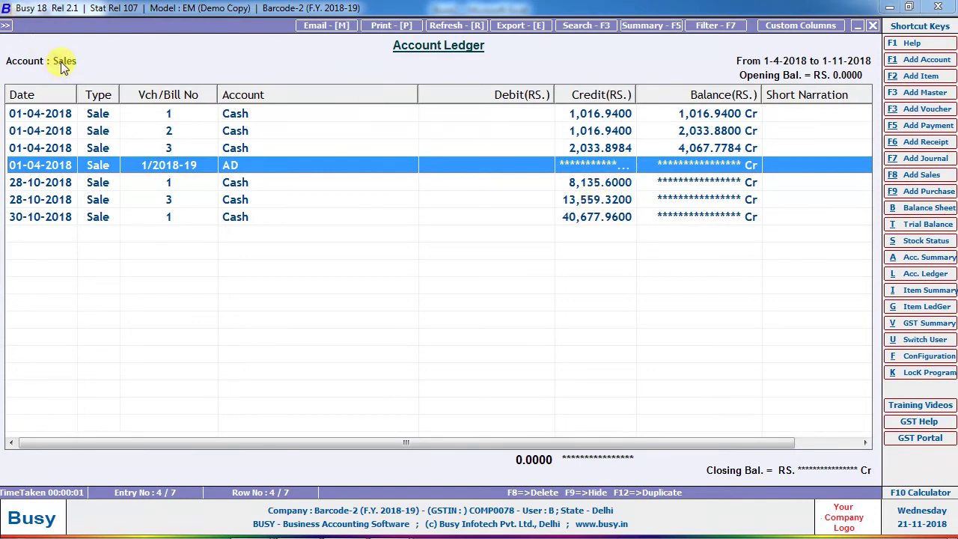
key(Return)
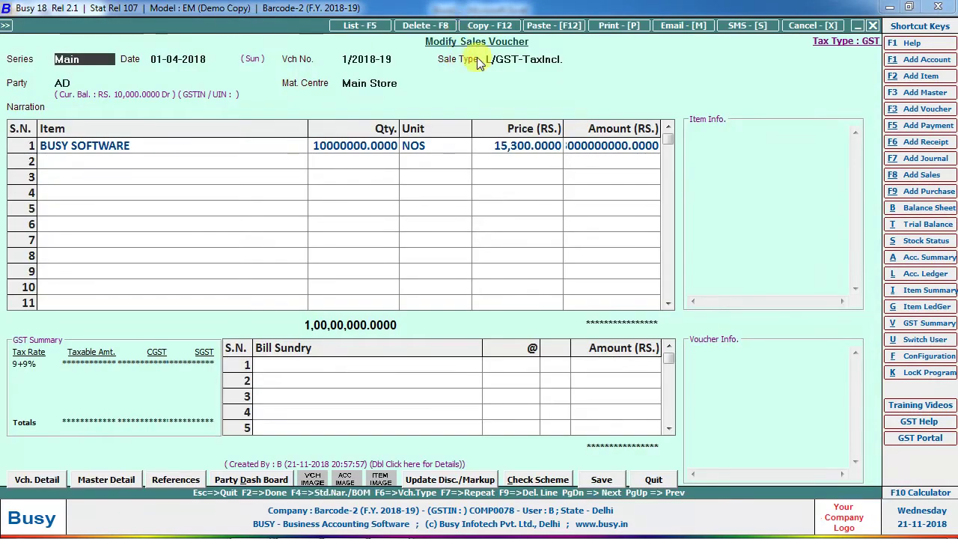
Inspect the existing L/GST-TaxIncl. sale type's settings and sales account.
click(479, 62)
key(F3)
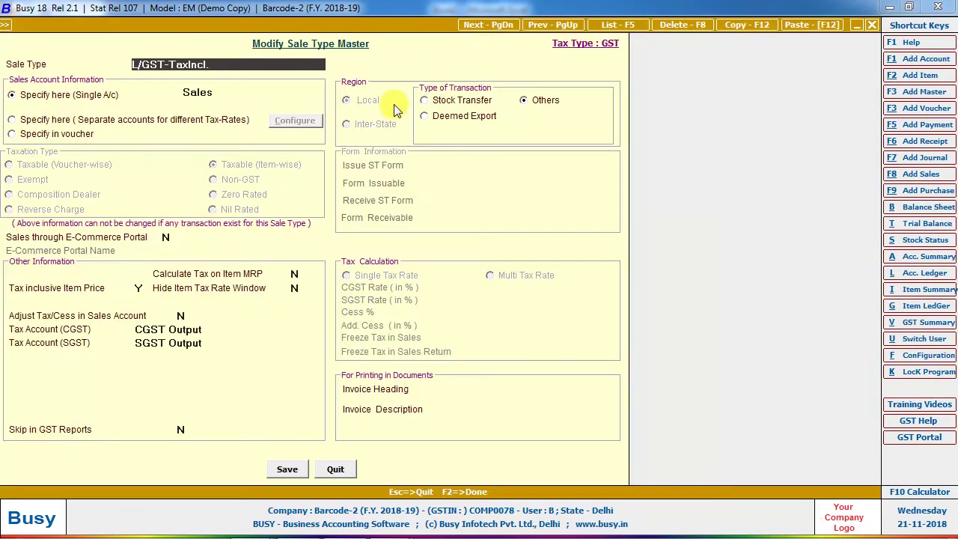
key(Return)
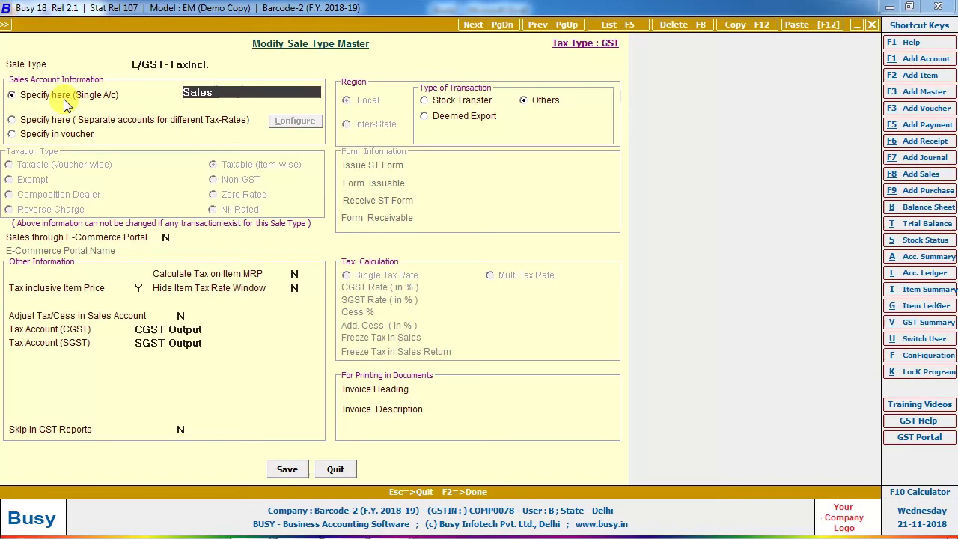
key(Escape)
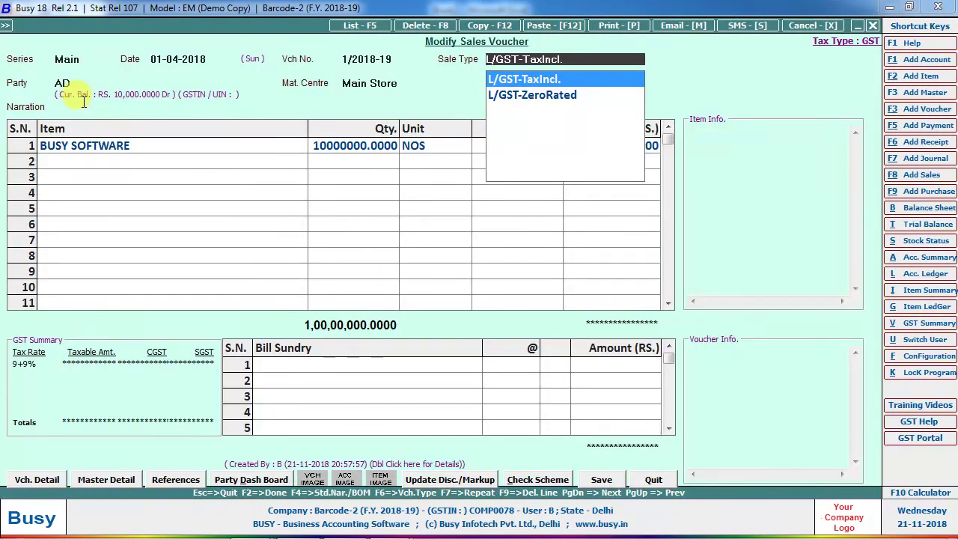
Start a new sale type named NEW SALE TYPE.
key(F3)
text(SAL)
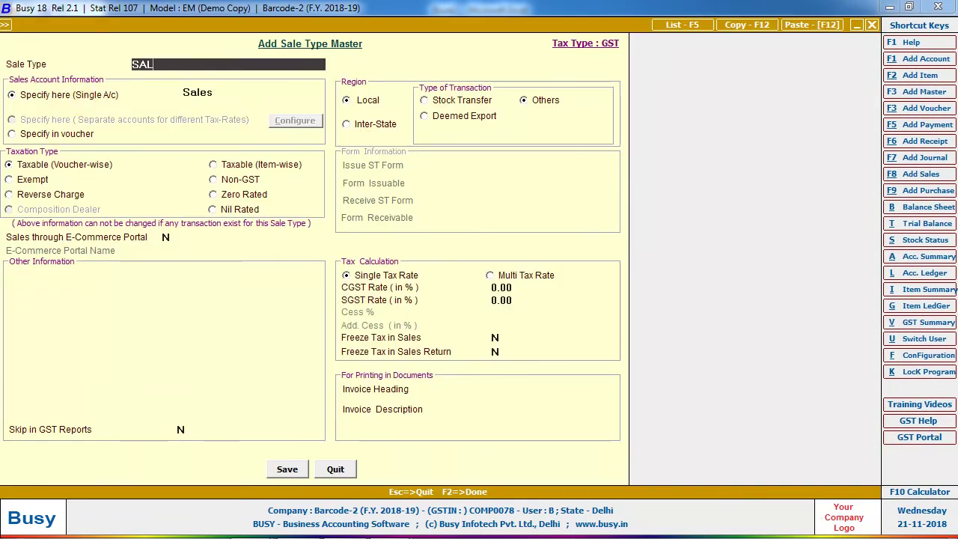
key(BackSpace)
key(BackSpace)
text(NEW SALE TYPE)
Create its sales account SALE NEW TYPE in the Sale group.
click(242, 91)
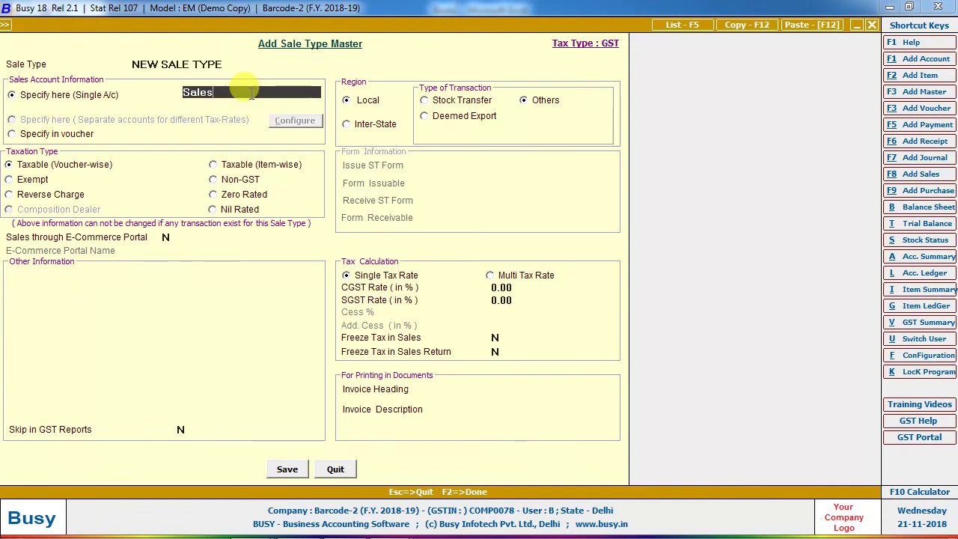
key(F3)
text(SA)
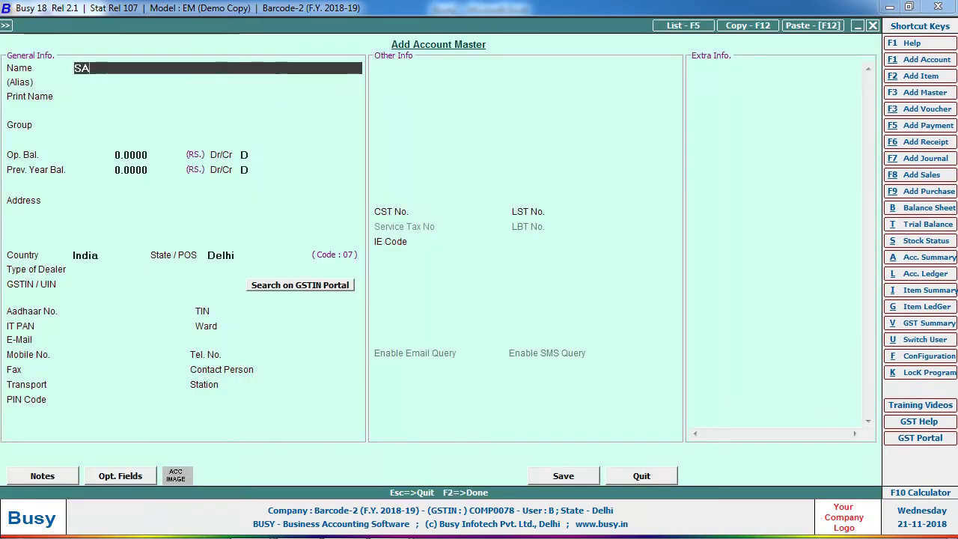
text(LE NEW TYPE)
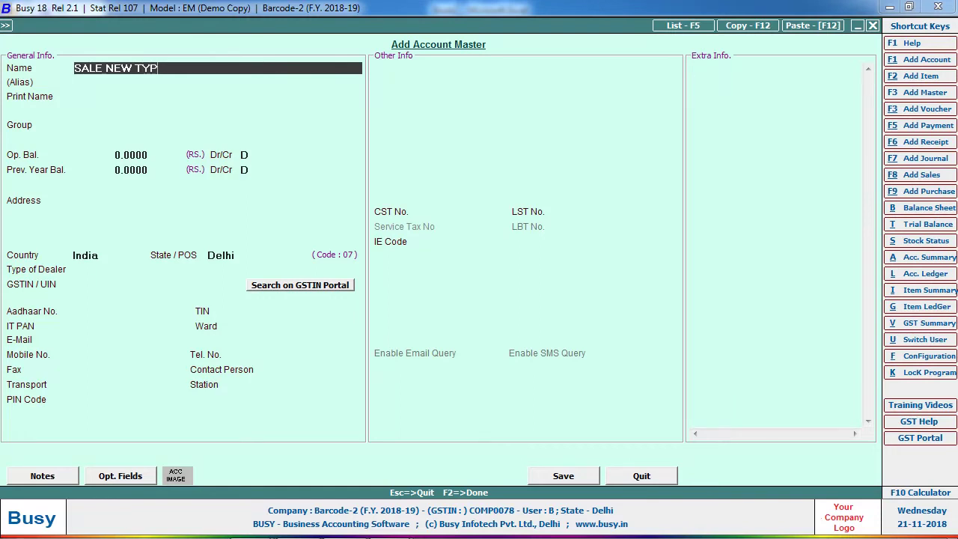
key(Return)
key(Return)
key(Return)
text(Sa)
key(Return)
key(F2)
key(Return)
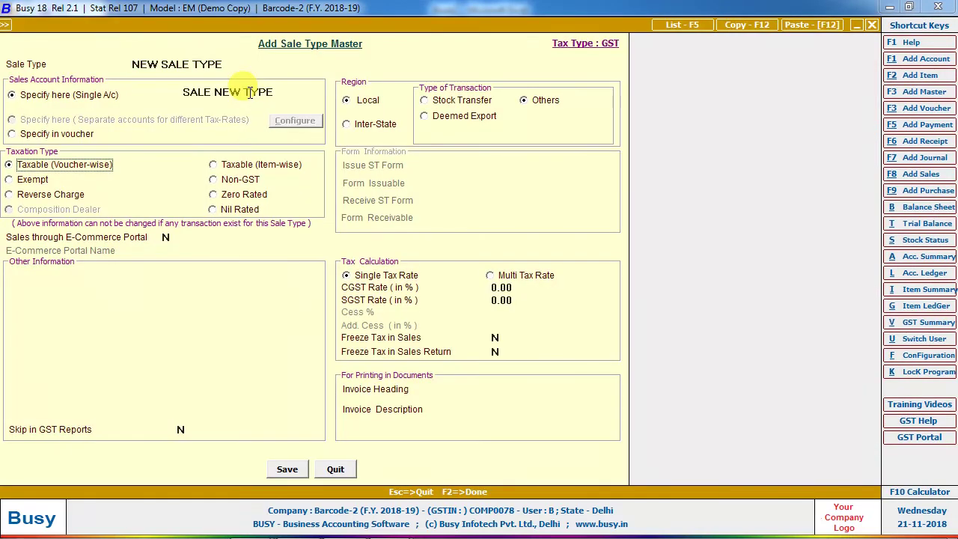
Make NEW SALE TYPE tax-exempt and save it to the voucher.
key(F2)
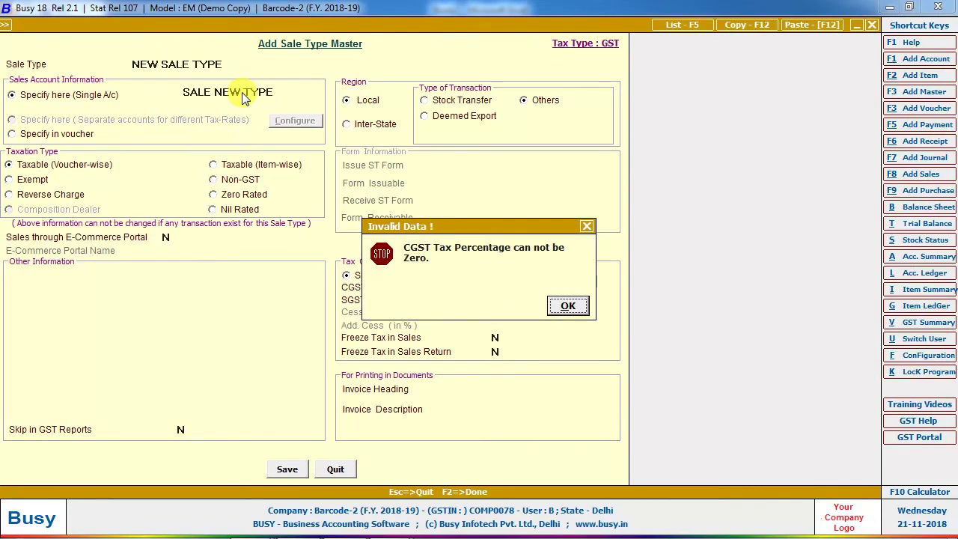
key(Return)
click(30, 183)
key(F2)
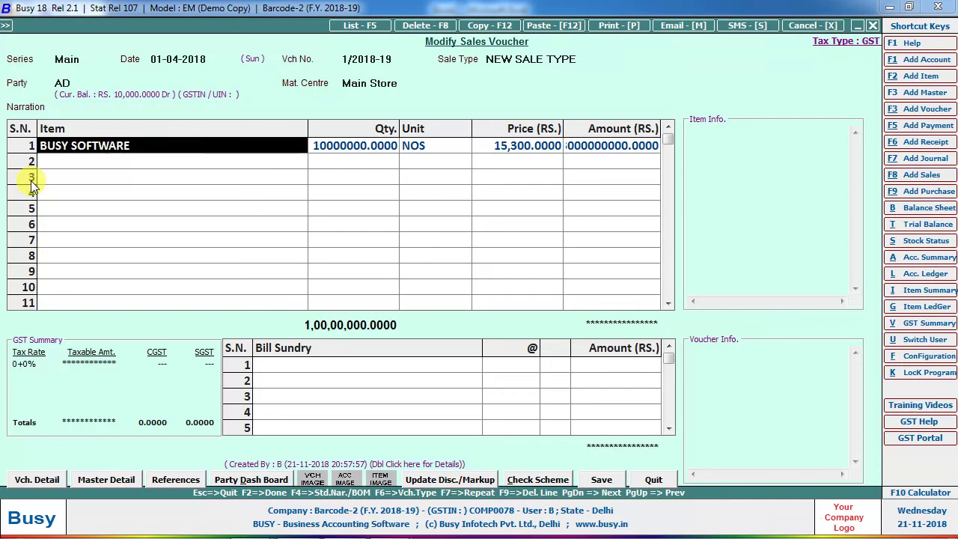
Change the item quantity to 1 and save the voucher without printing.
key(Return)
text(1)
key(Return)
key(Return)
key(Return)
key(Return)
key(Return)
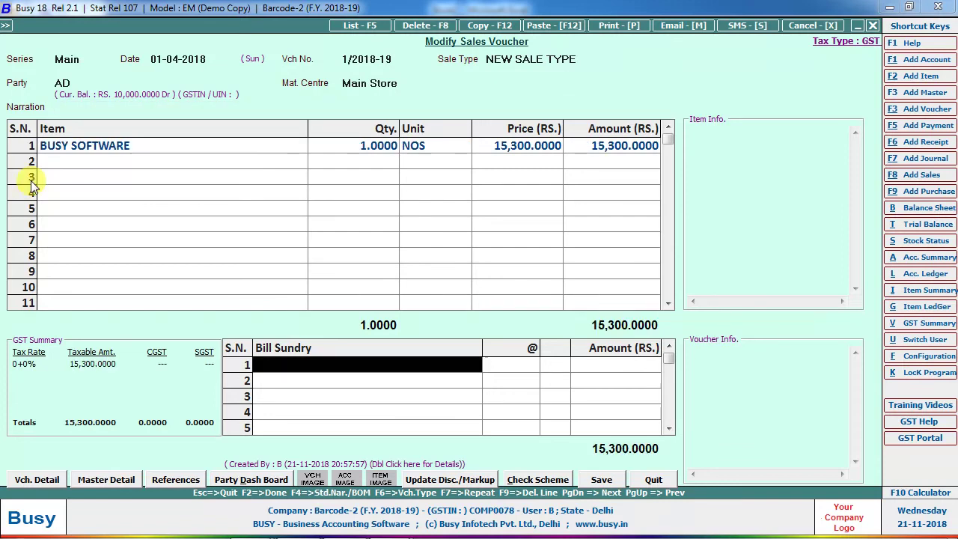
key(F2)
key(Return)
key(Right)
key(Return)
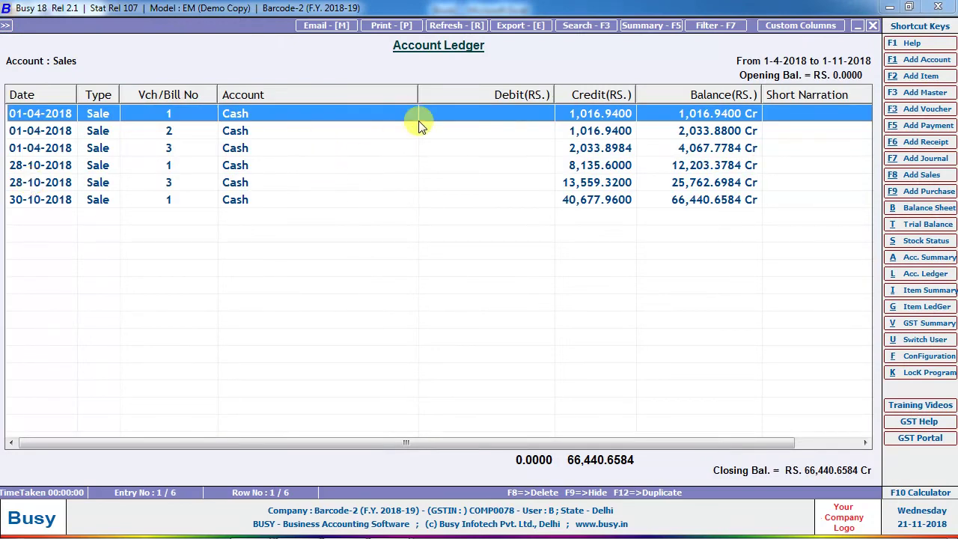
Open the account ledger for SALE NEW TYPE.
key(Escape)
text(NEW)
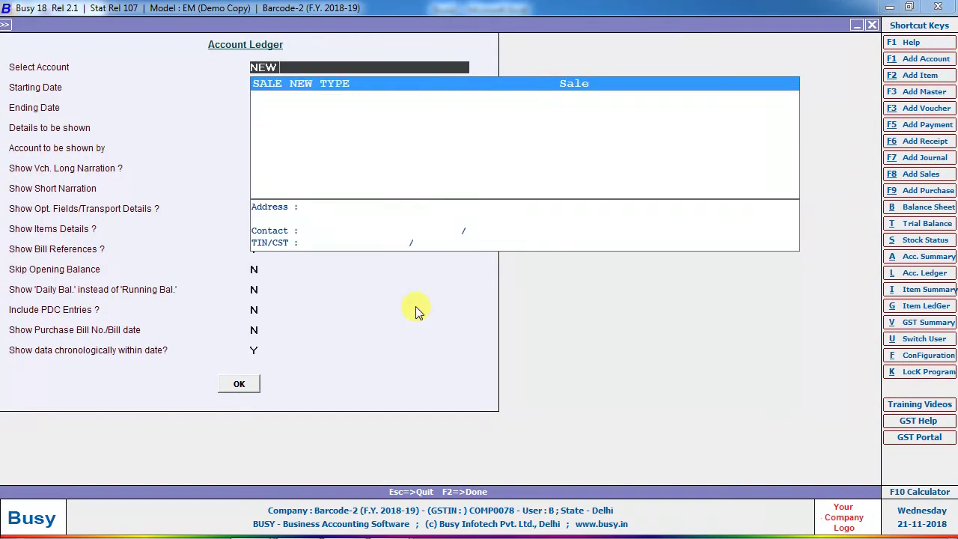
key(F2)
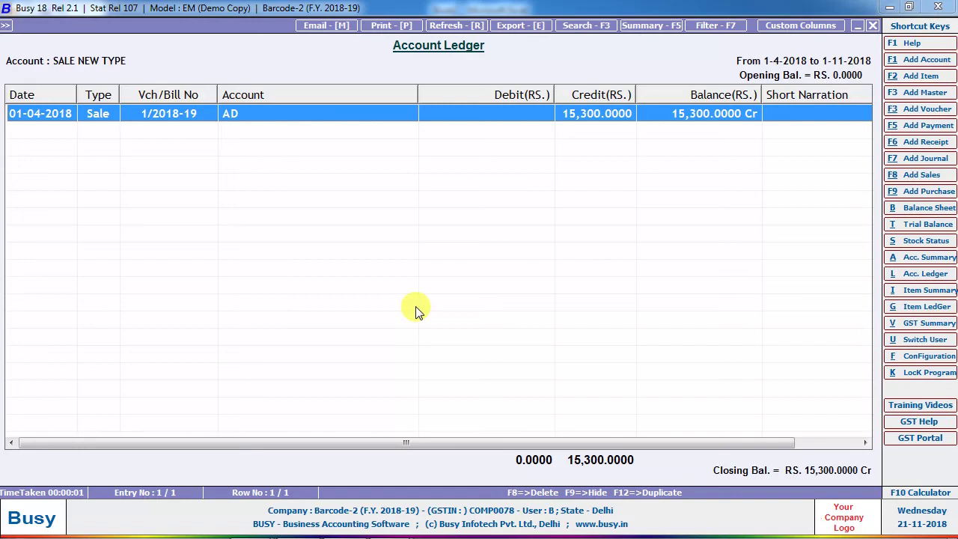